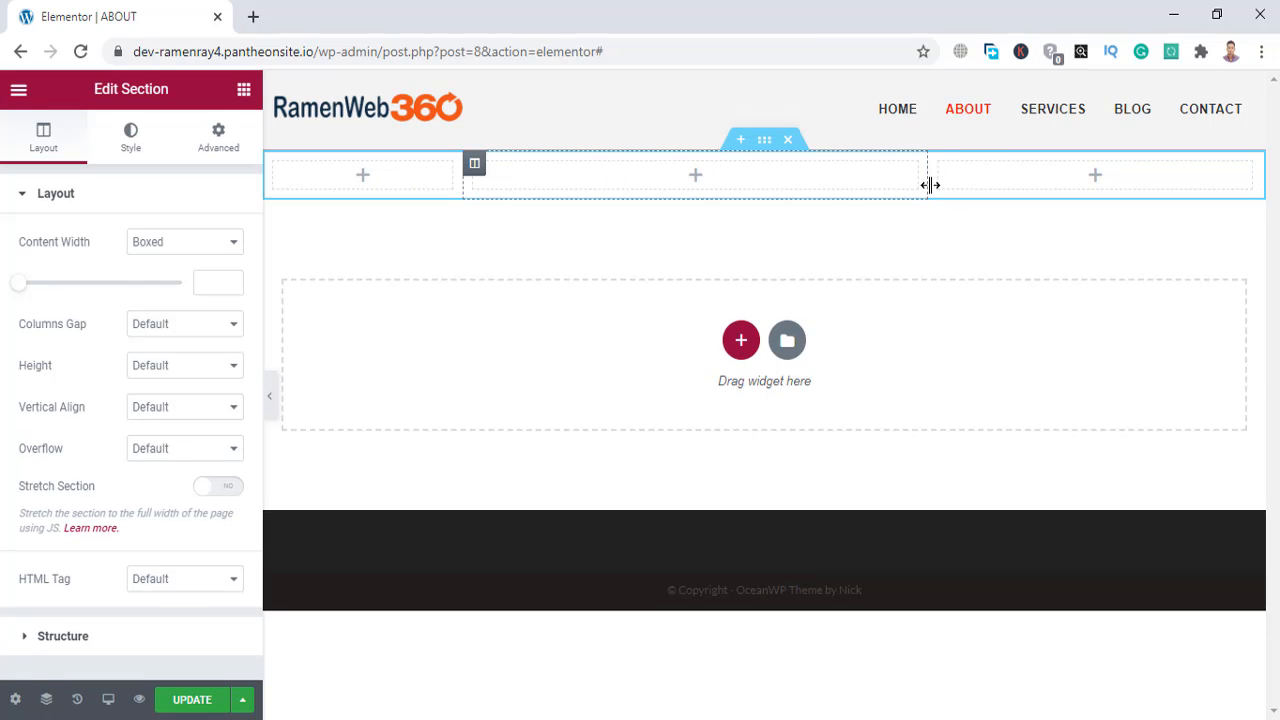
# Widen the middle column of the three-column section towards the right and add an Image widget inside it.
pyautogui.moveTo(930, 185); pyautogui.dragTo(1058, 194)
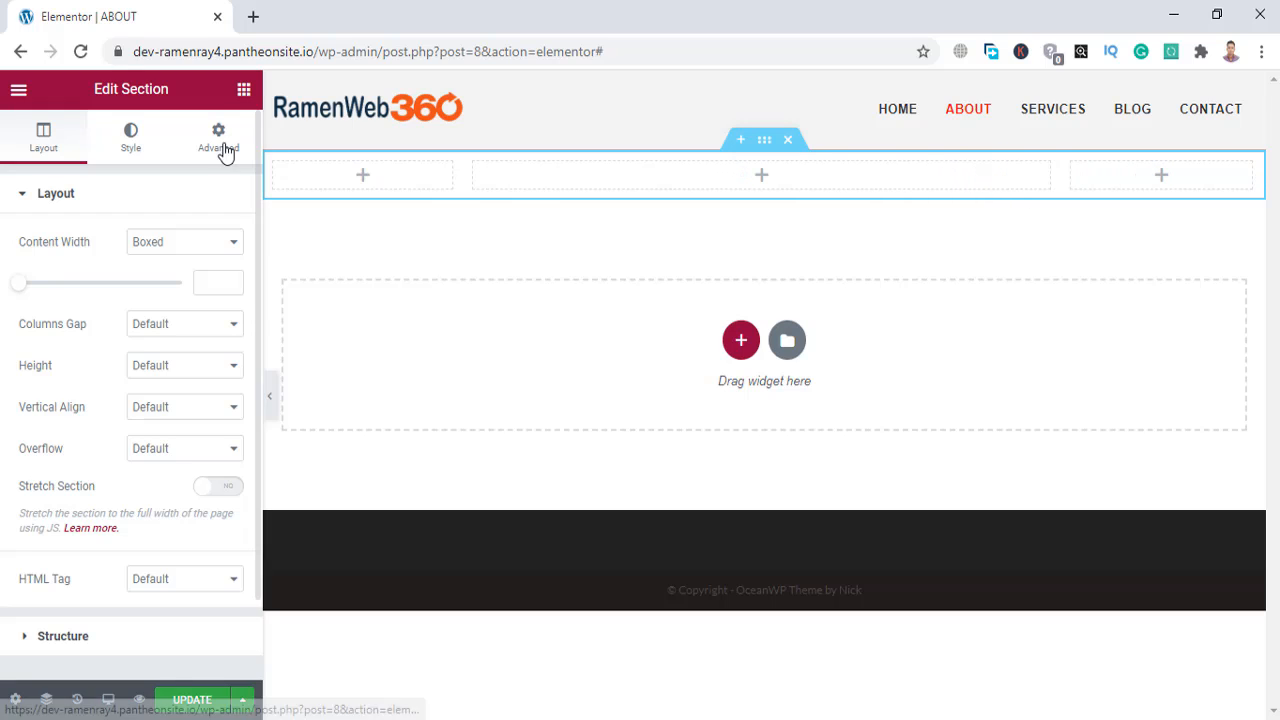
pyautogui.click(243, 89)
pyautogui.moveTo(48, 362); pyautogui.dragTo(669, 178)
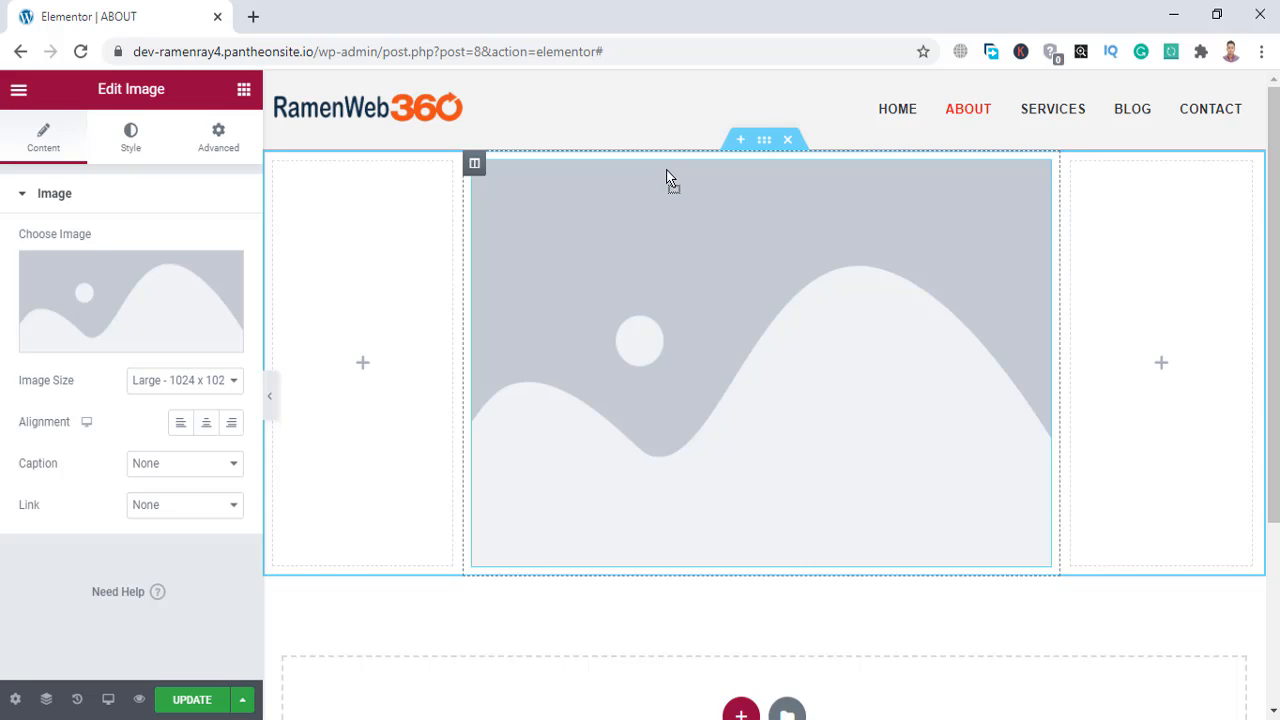
# Insert portfolio-course.jpg from the Media Library as the image of the widget.
pyautogui.moveTo(97, 314)
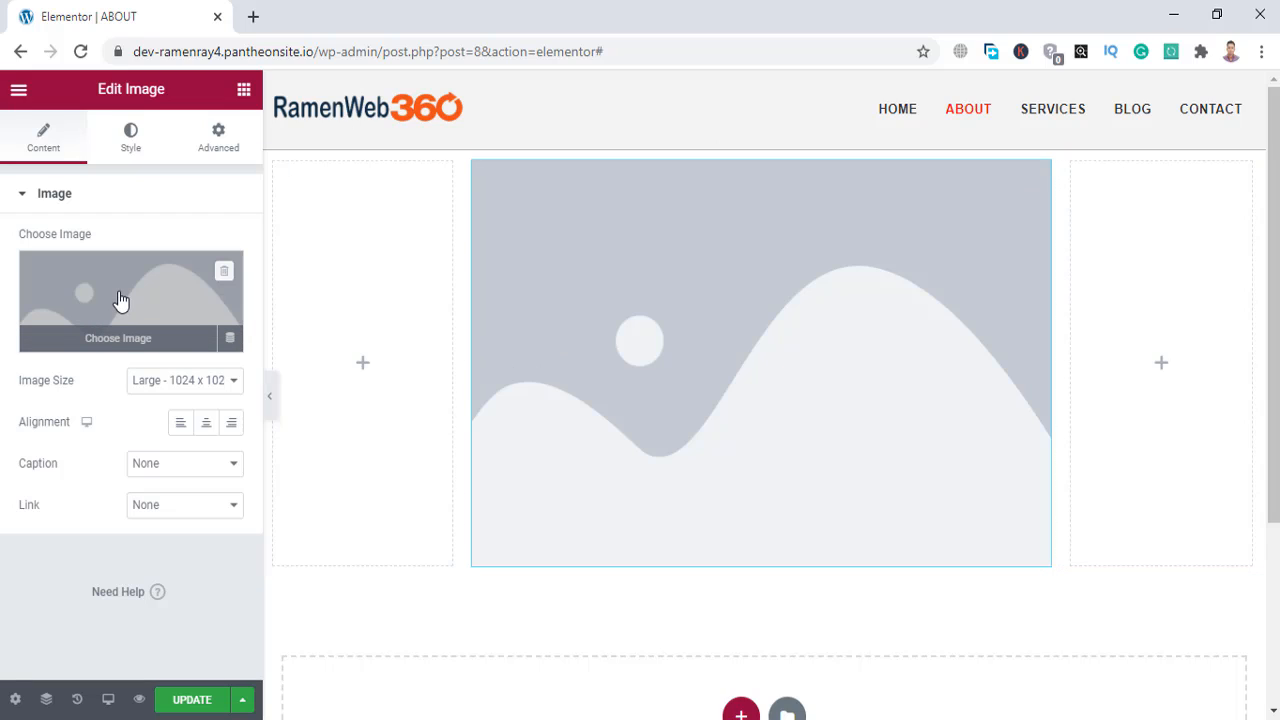
pyautogui.click(118, 300)
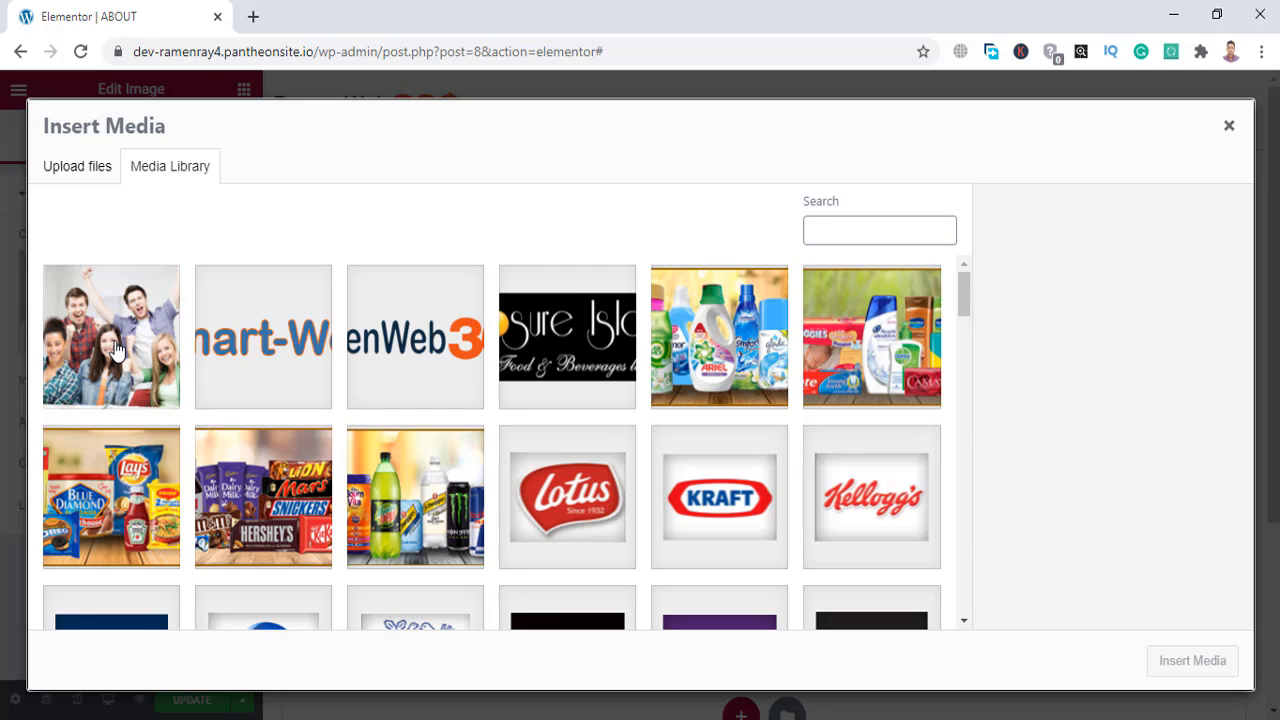
pyautogui.click(116, 350)
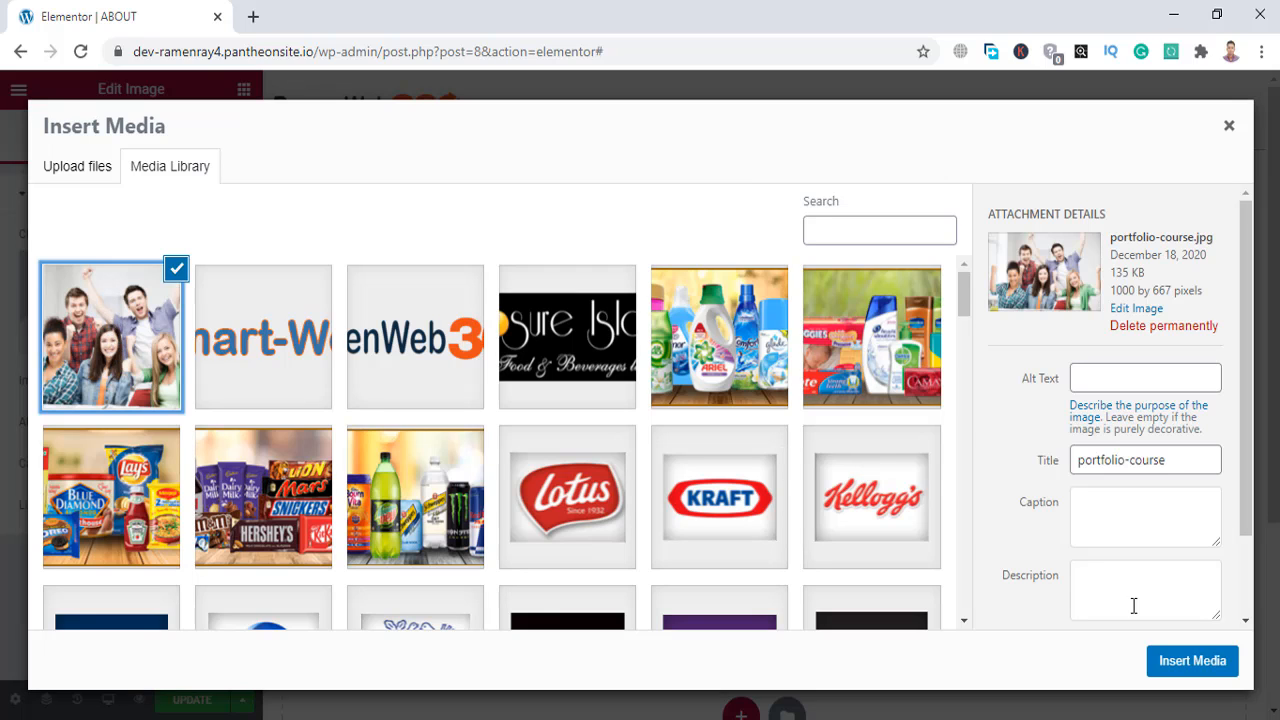
pyautogui.click(1200, 668)
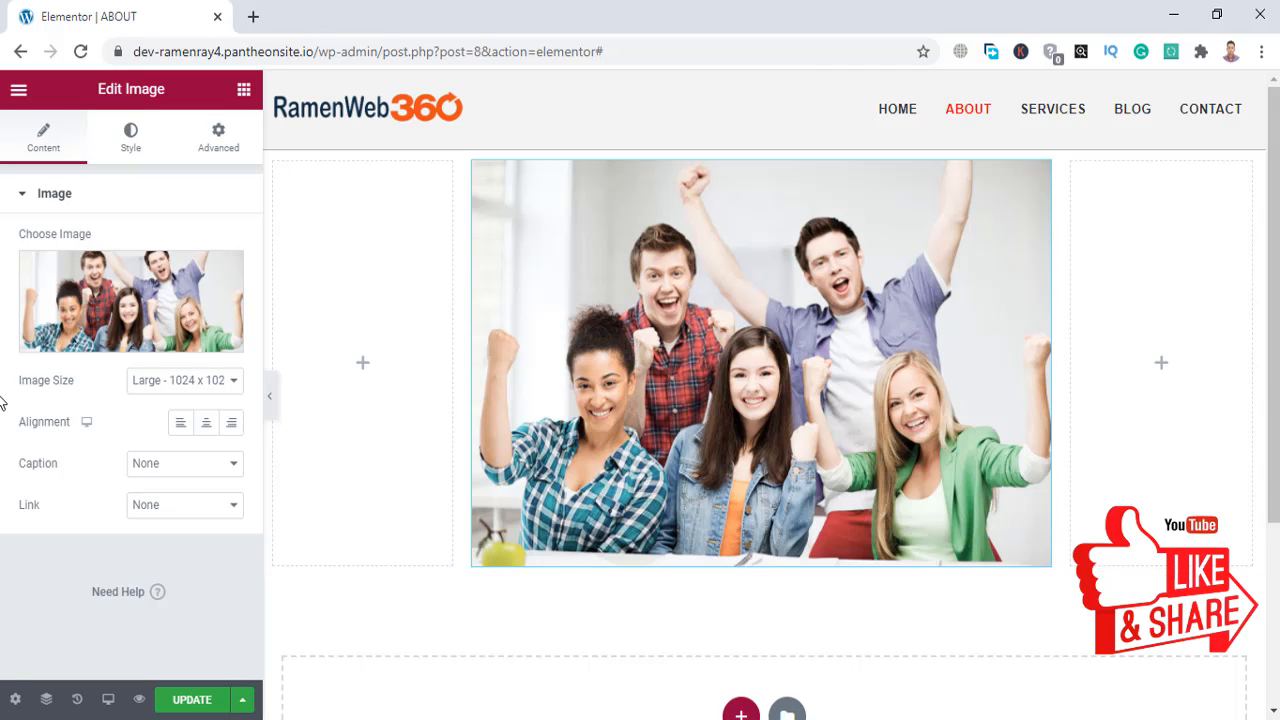
# Try the Thumbnail, Medium Large, Large and Full size presets on the image.
pyautogui.click(148, 386)
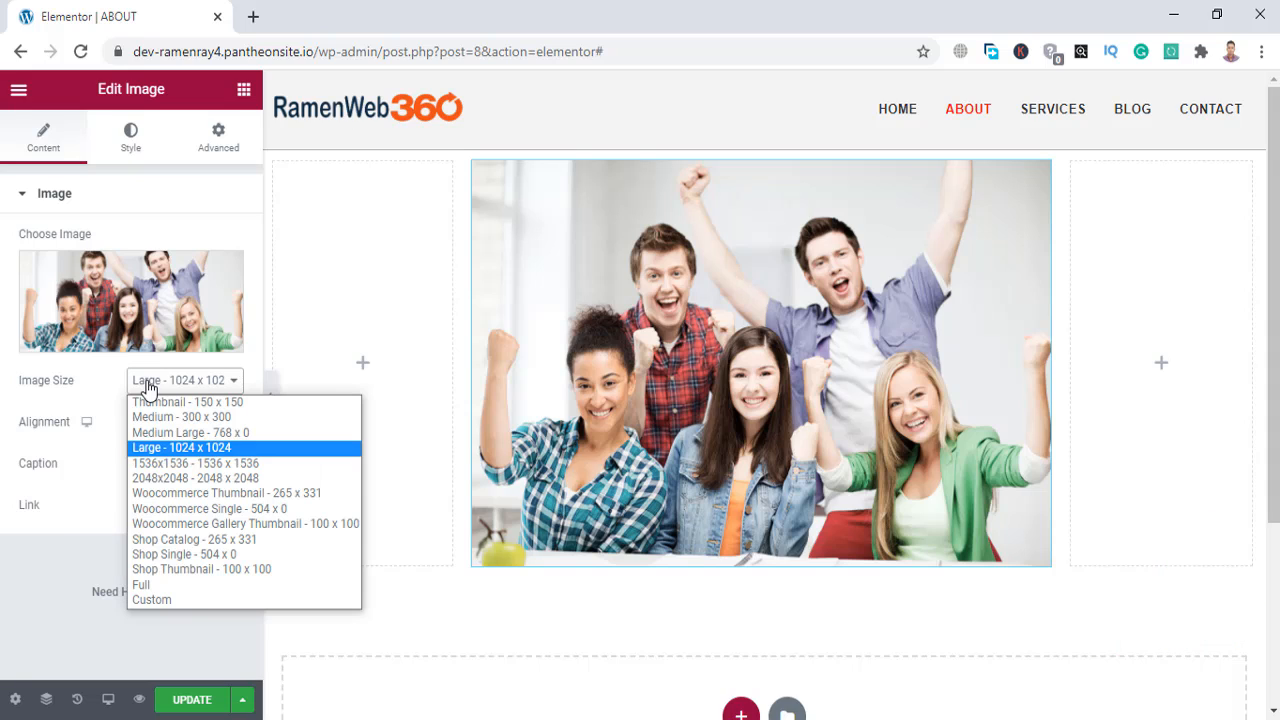
pyautogui.click(215, 404)
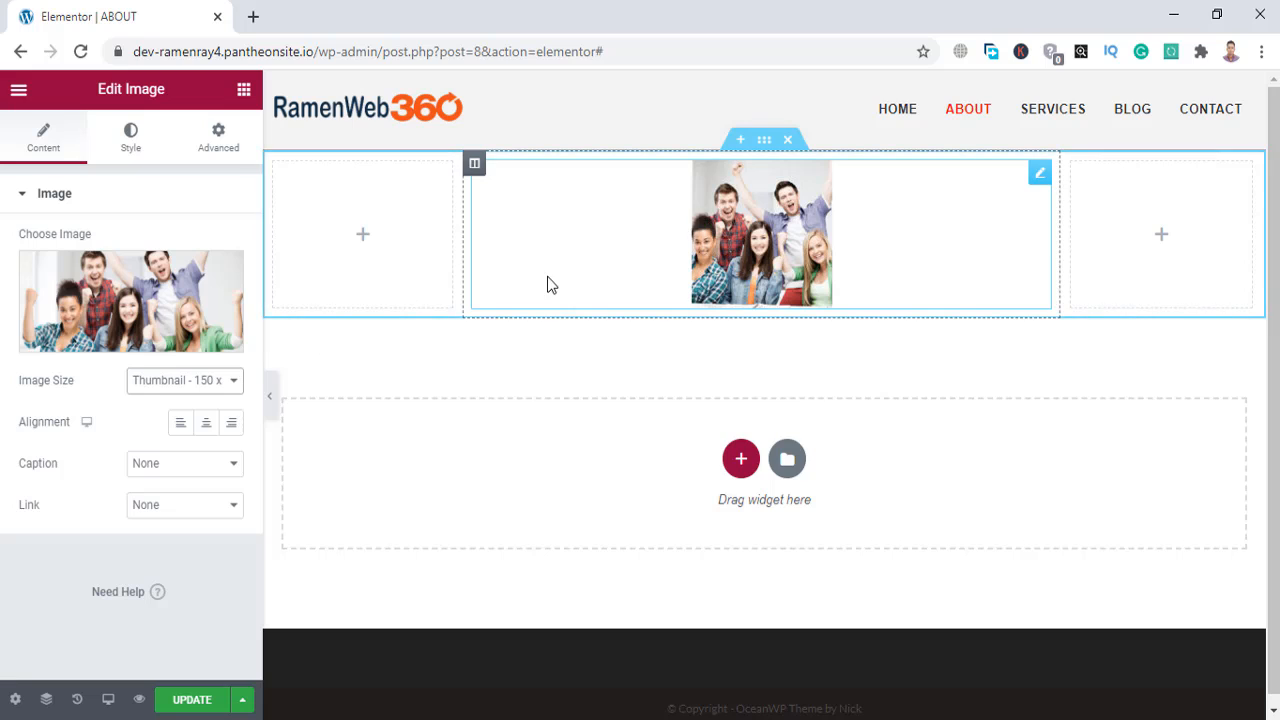
pyautogui.click(162, 380)
pyautogui.click(178, 433)
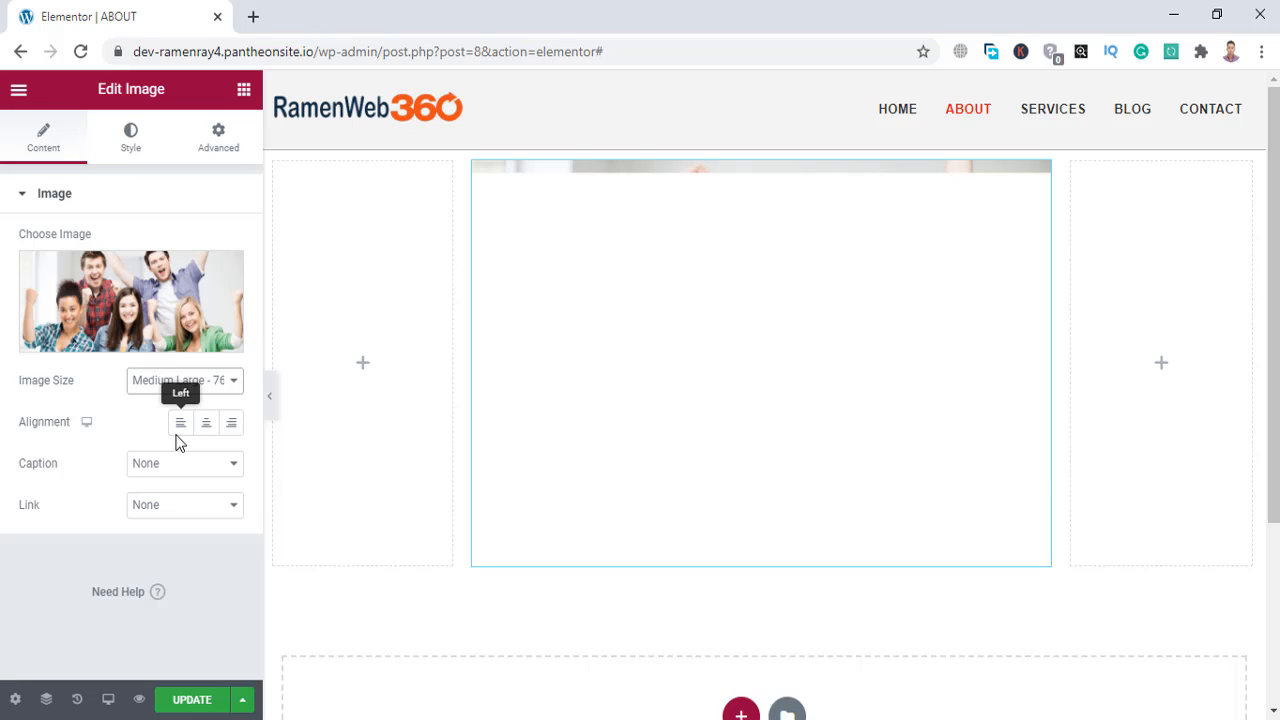
pyautogui.click(172, 384)
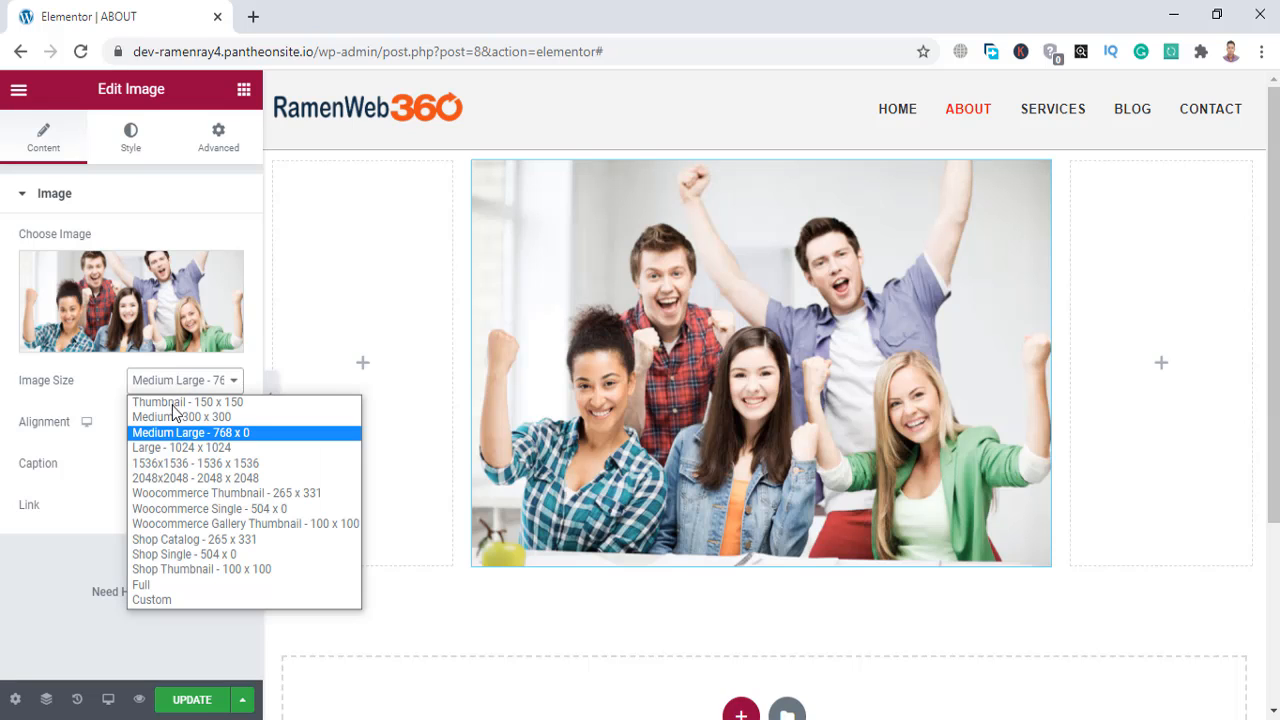
pyautogui.click(189, 448)
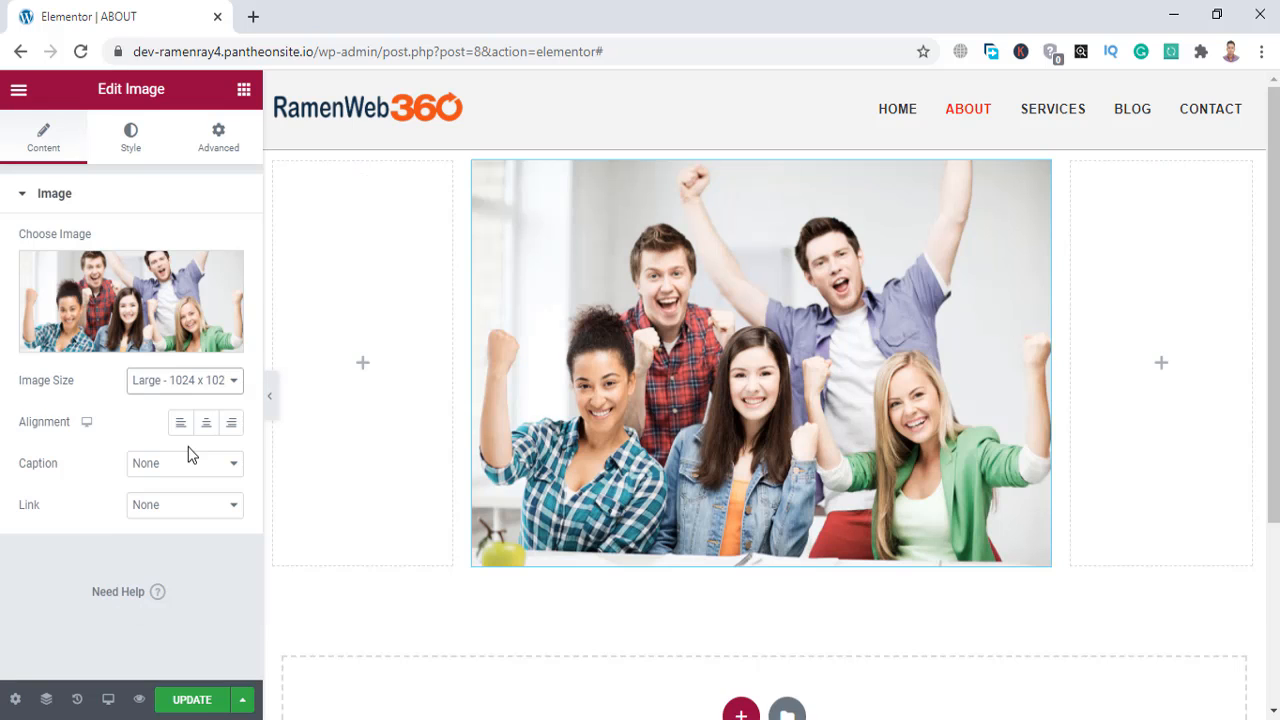
pyautogui.click(170, 381)
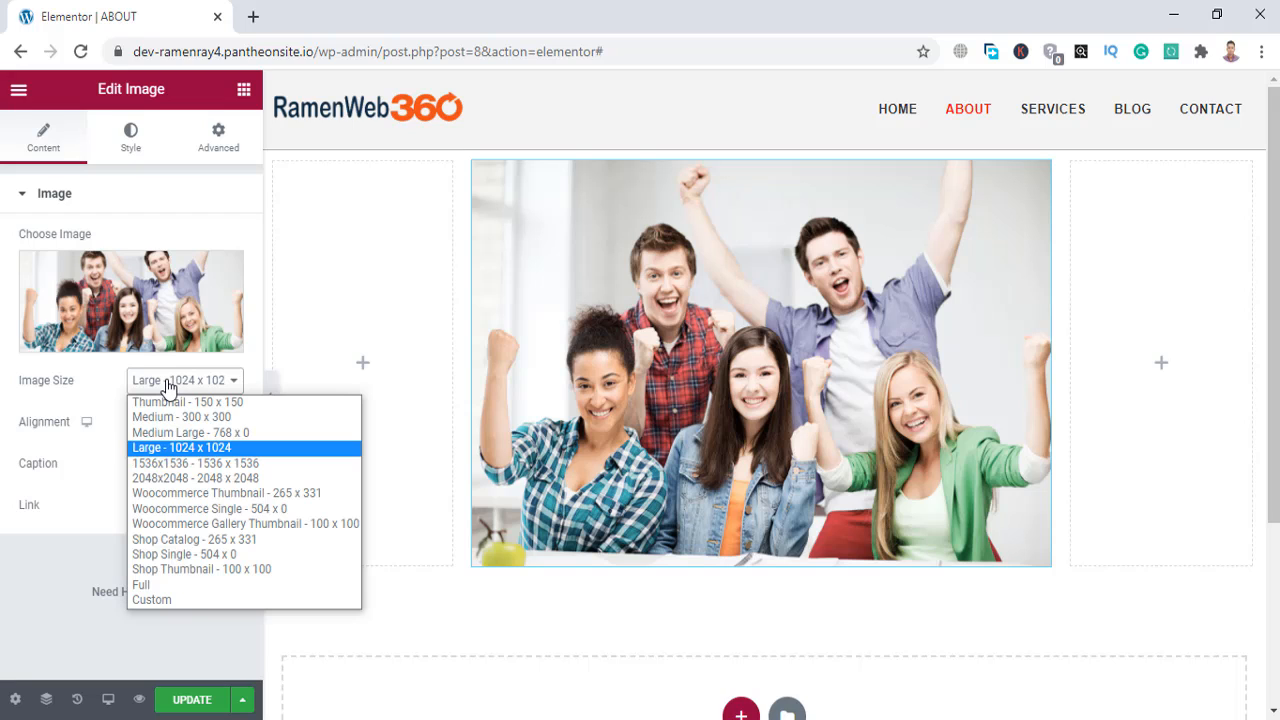
pyautogui.click(150, 584)
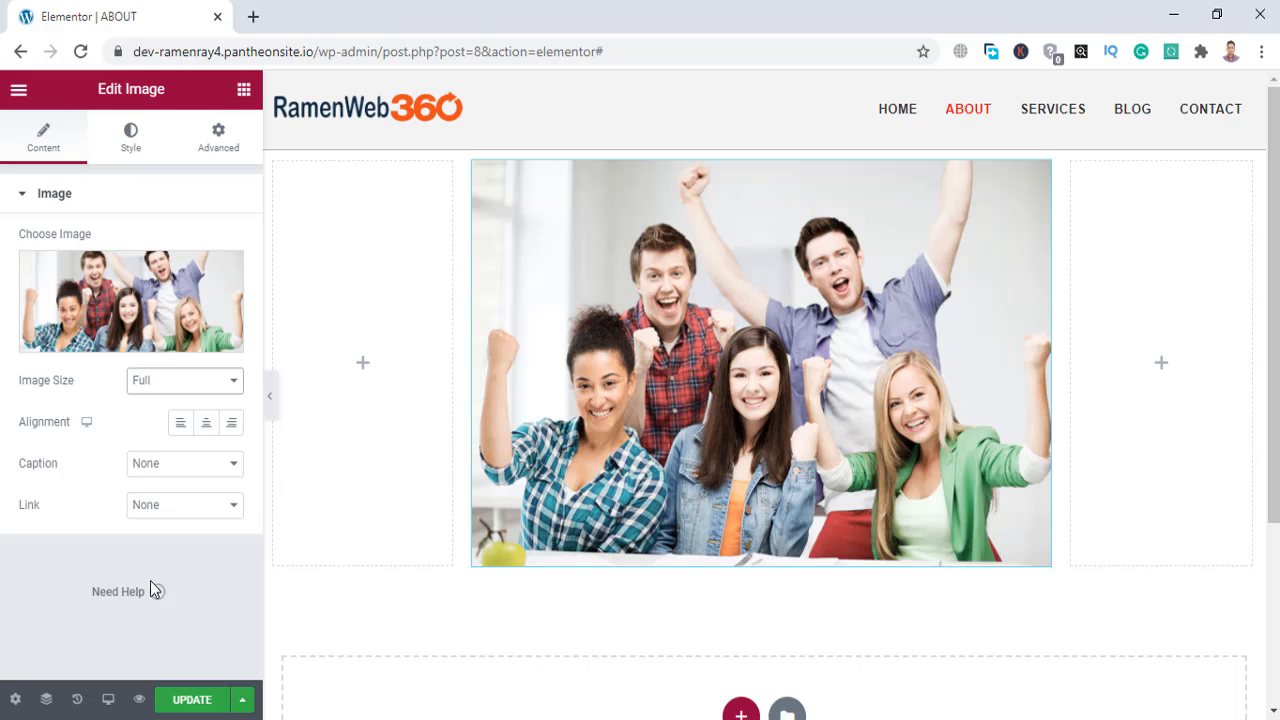
# Try a custom image size of 300 x 300 and apply it.
pyautogui.click(168, 392)
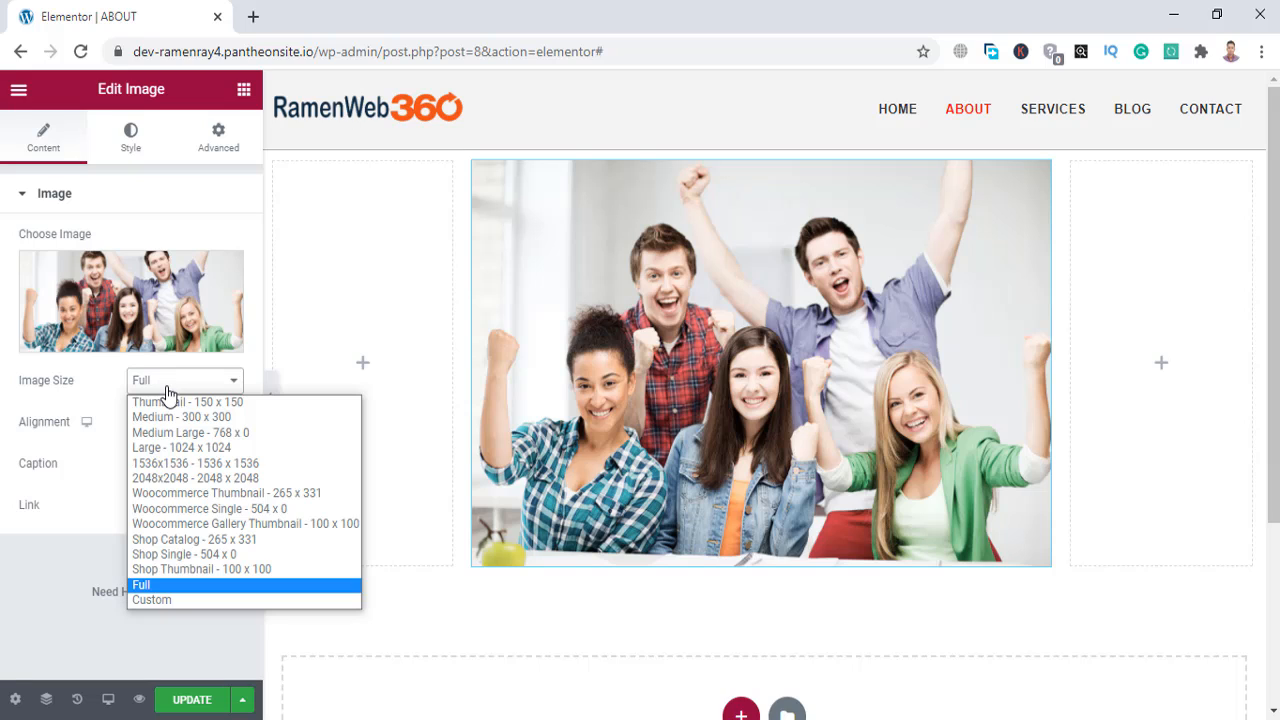
pyautogui.click(156, 598)
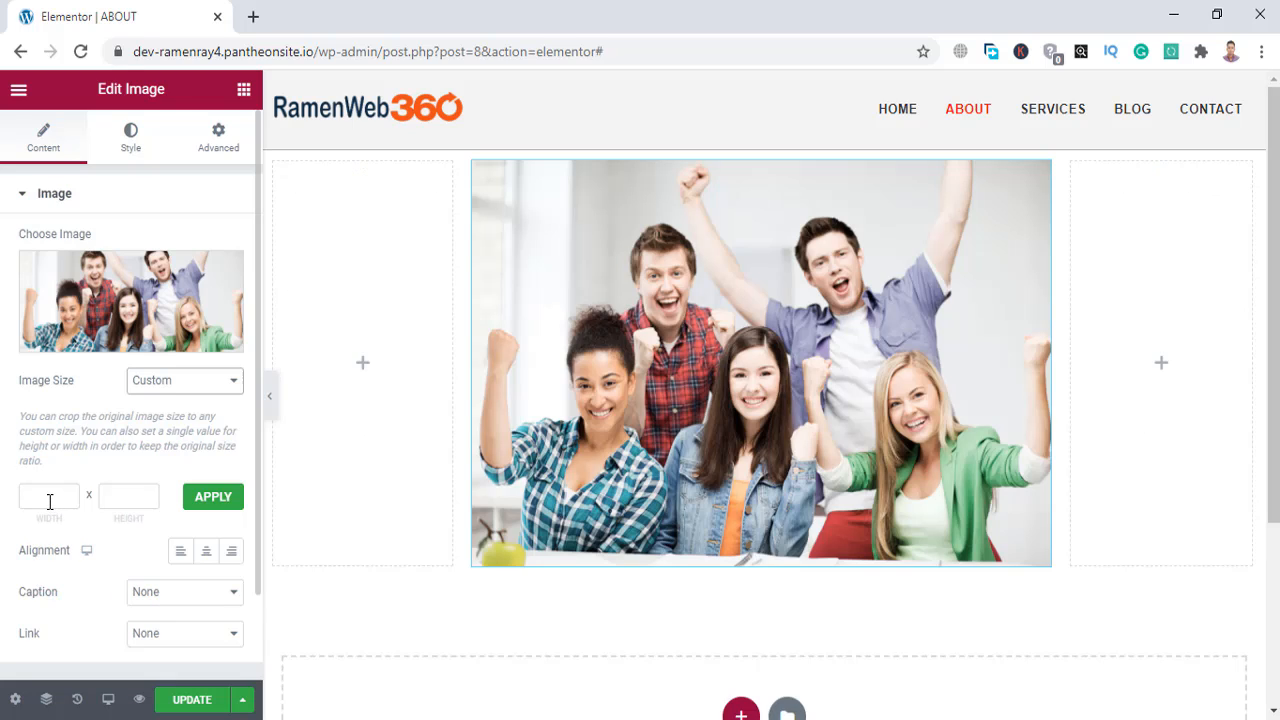
pyautogui.click(49, 501)
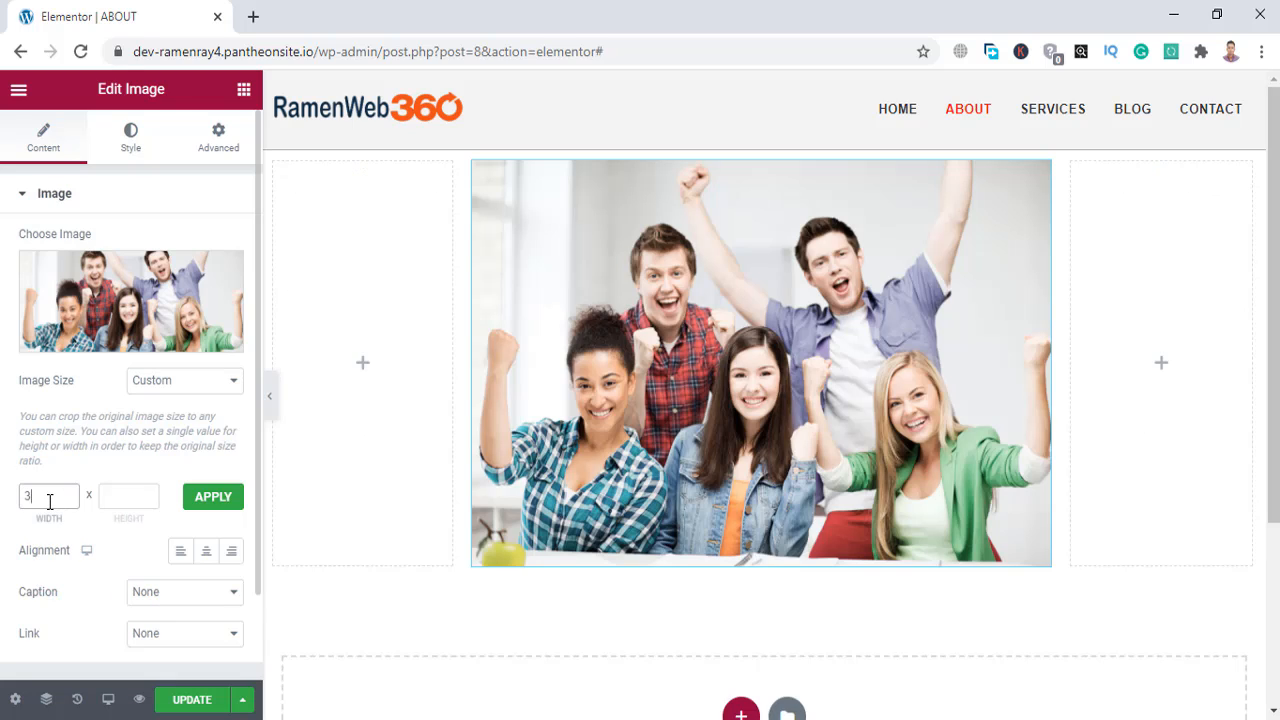
pyautogui.click(117, 494)
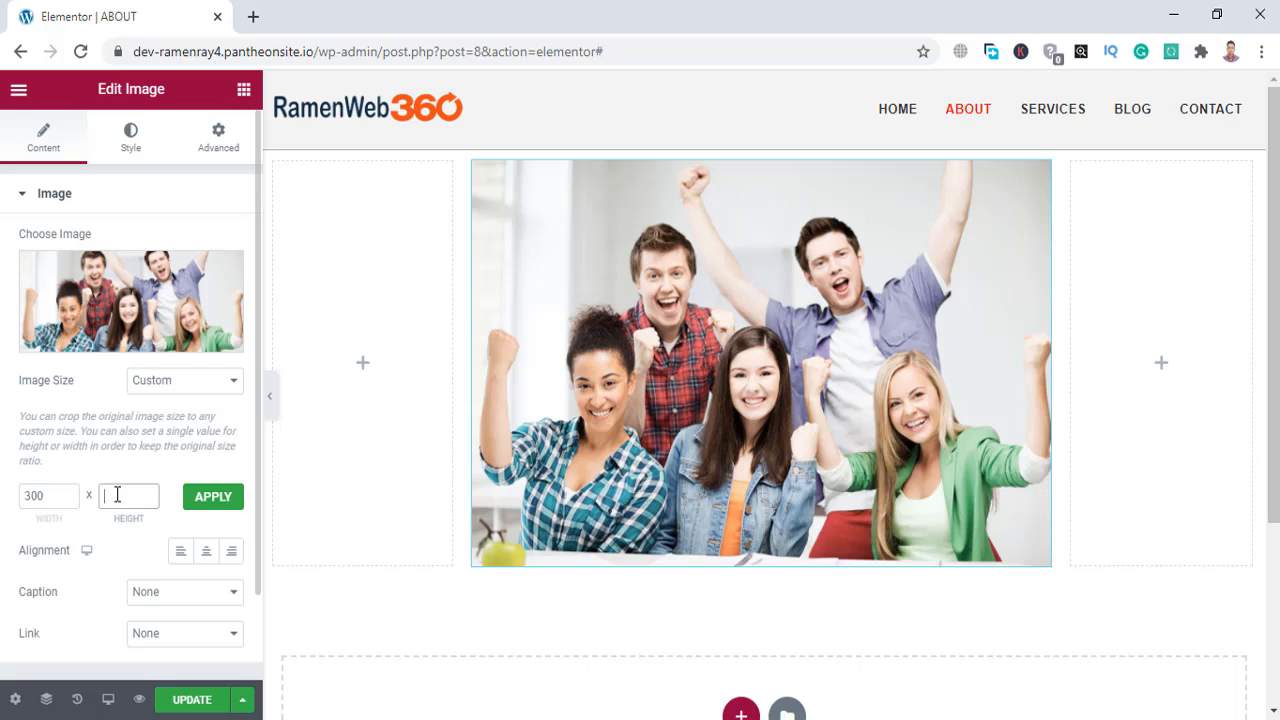
pyautogui.write('300')
pyautogui.click(220, 505)
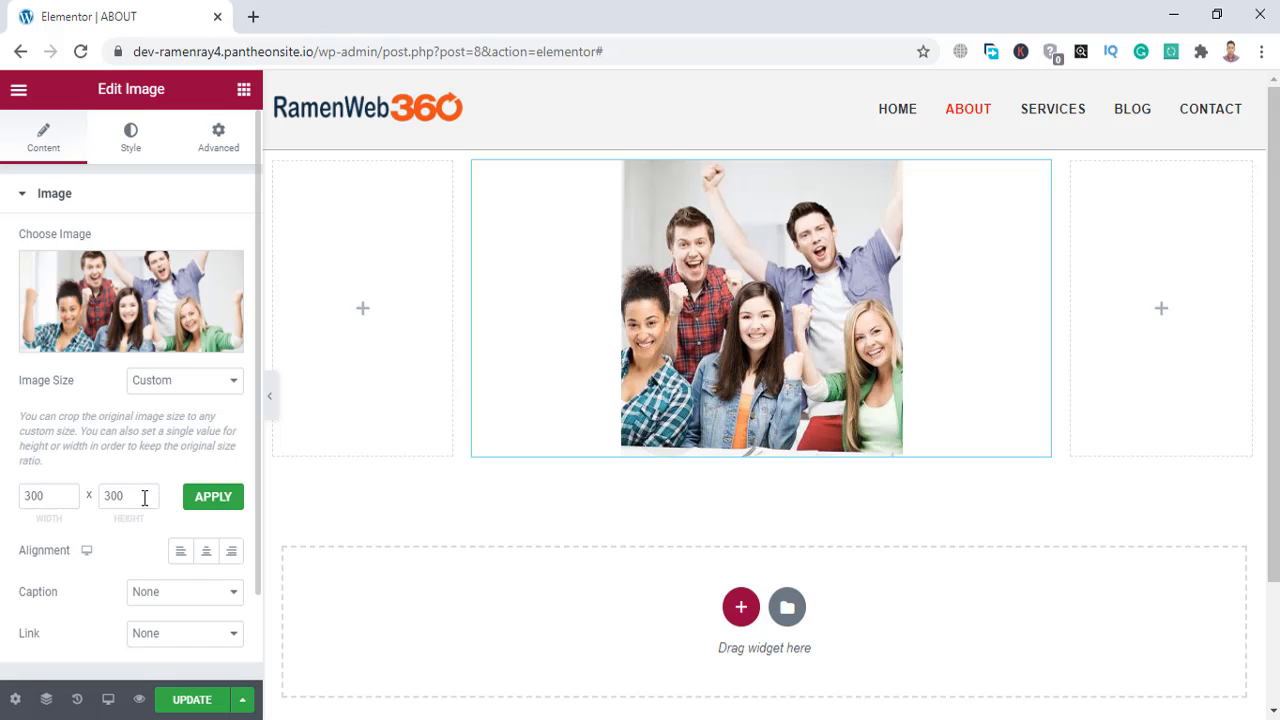
# Clear the custom width and height, try the Medium preset, and set the image size to Large - 1024 x 1024.
pyautogui.moveTo(143, 497); pyautogui.dragTo(26, 498)
pyautogui.press('BackSpace')
pyautogui.press('BackSpace')
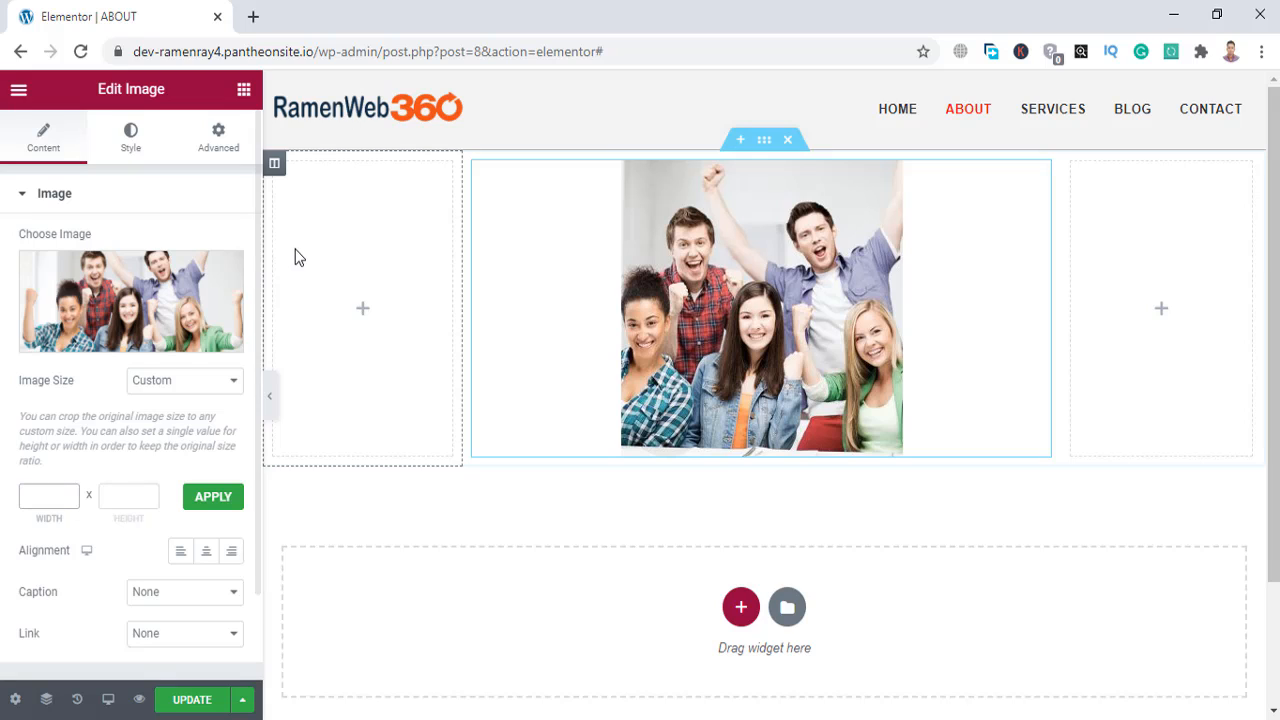
pyautogui.click(172, 388)
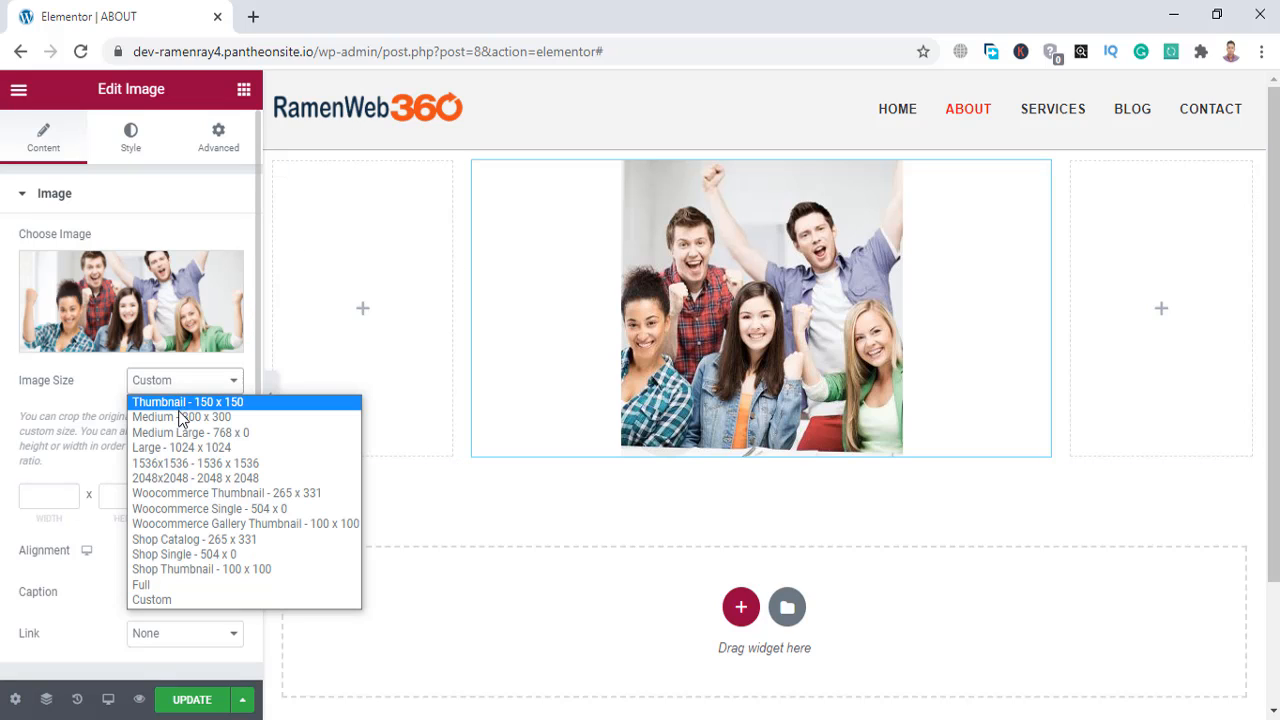
pyautogui.click(179, 417)
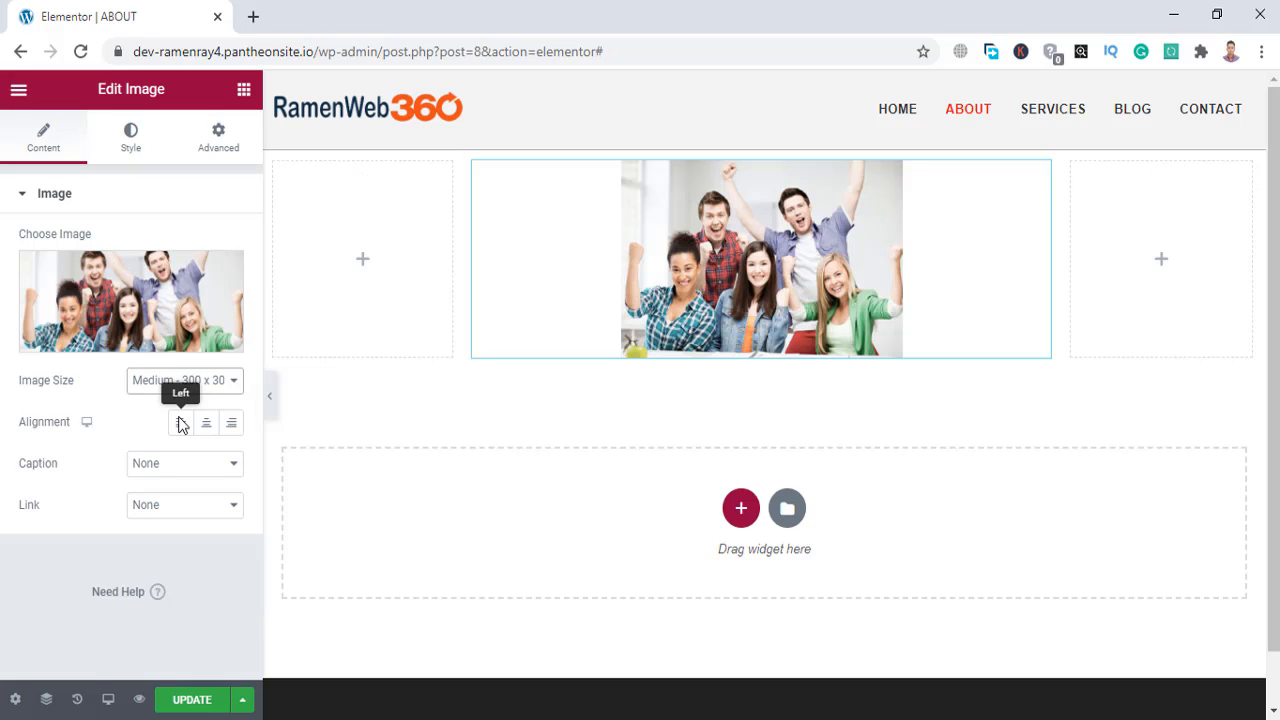
pyautogui.click(181, 389)
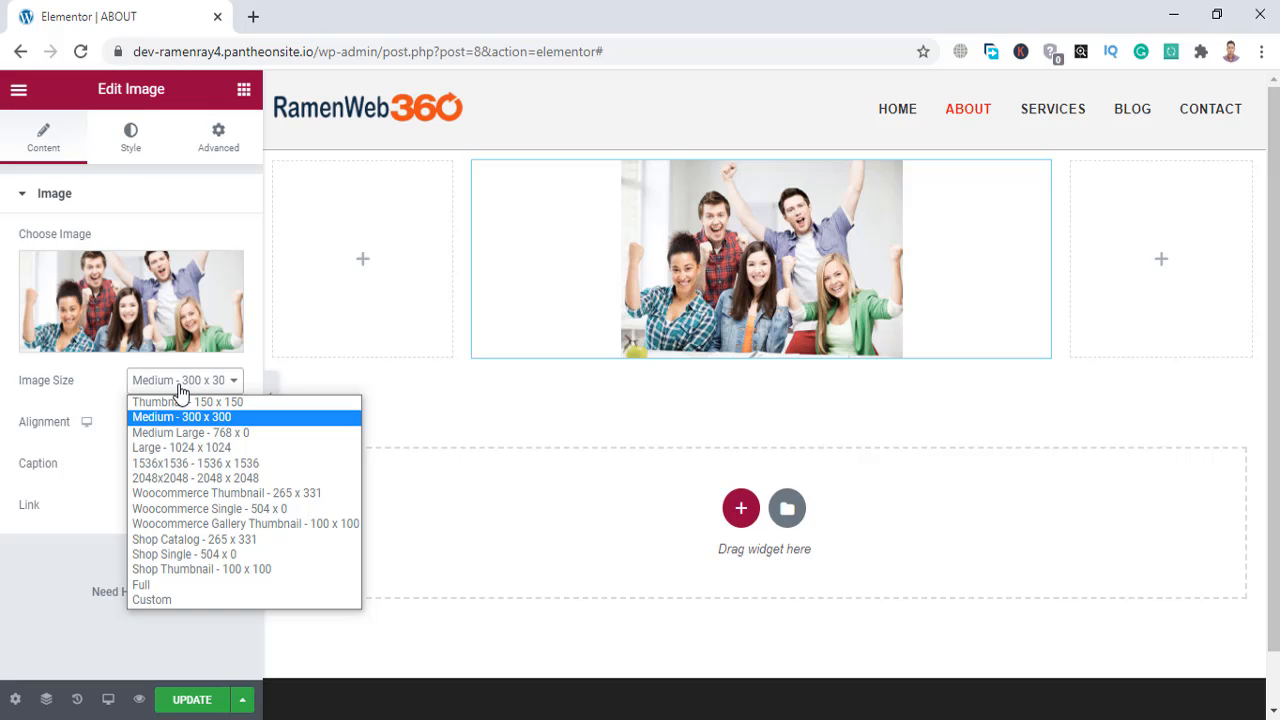
pyautogui.click(190, 448)
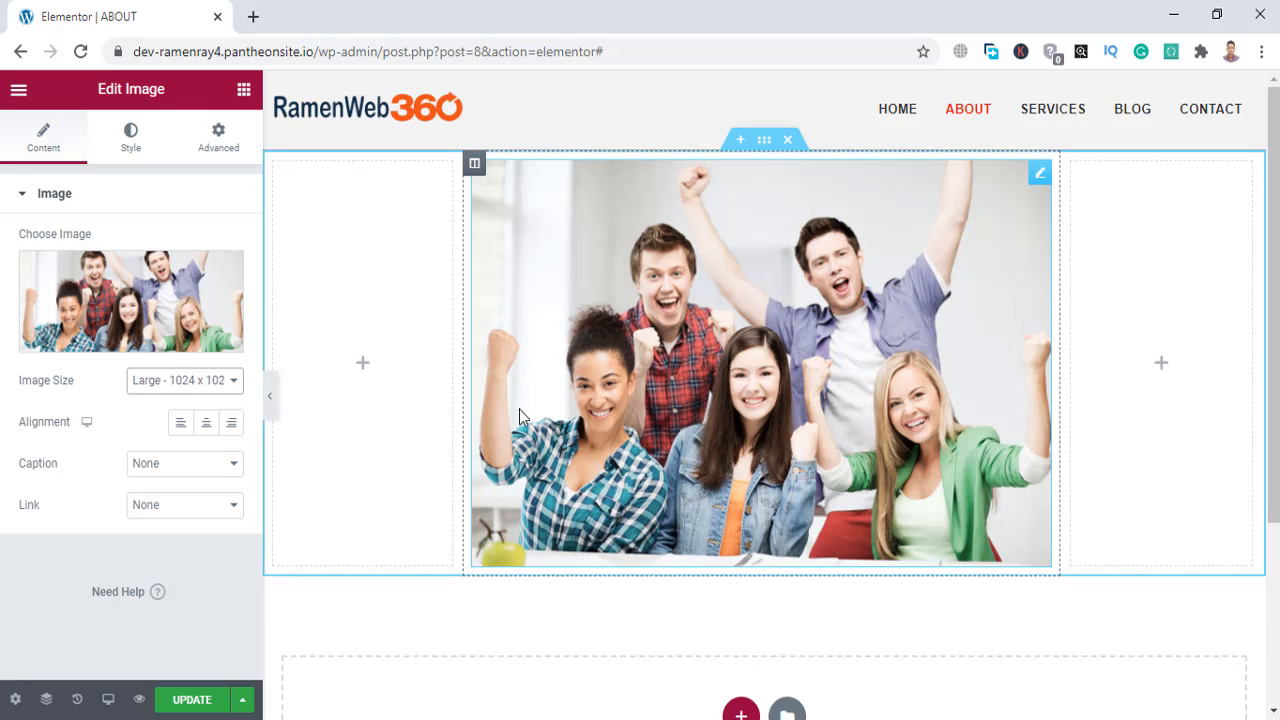
# Try left and right alignment on the large image and set its alignment to center.
pyautogui.click(185, 426)
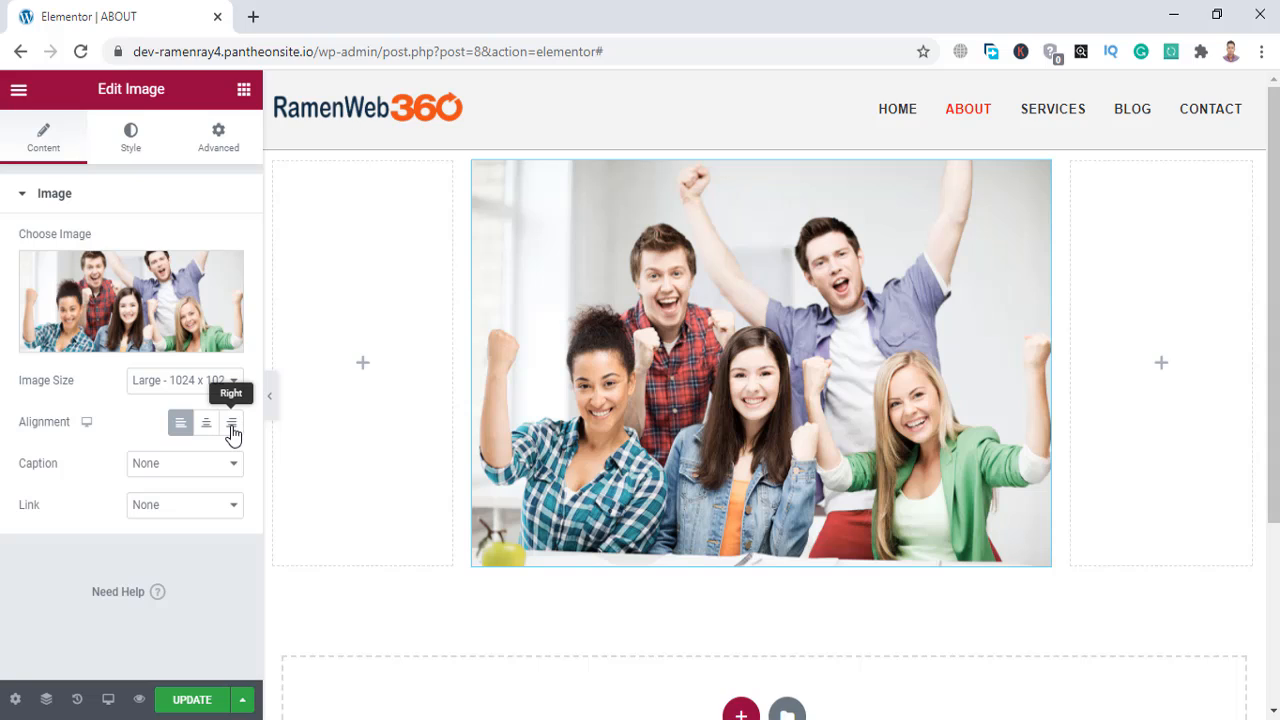
pyautogui.click(232, 425)
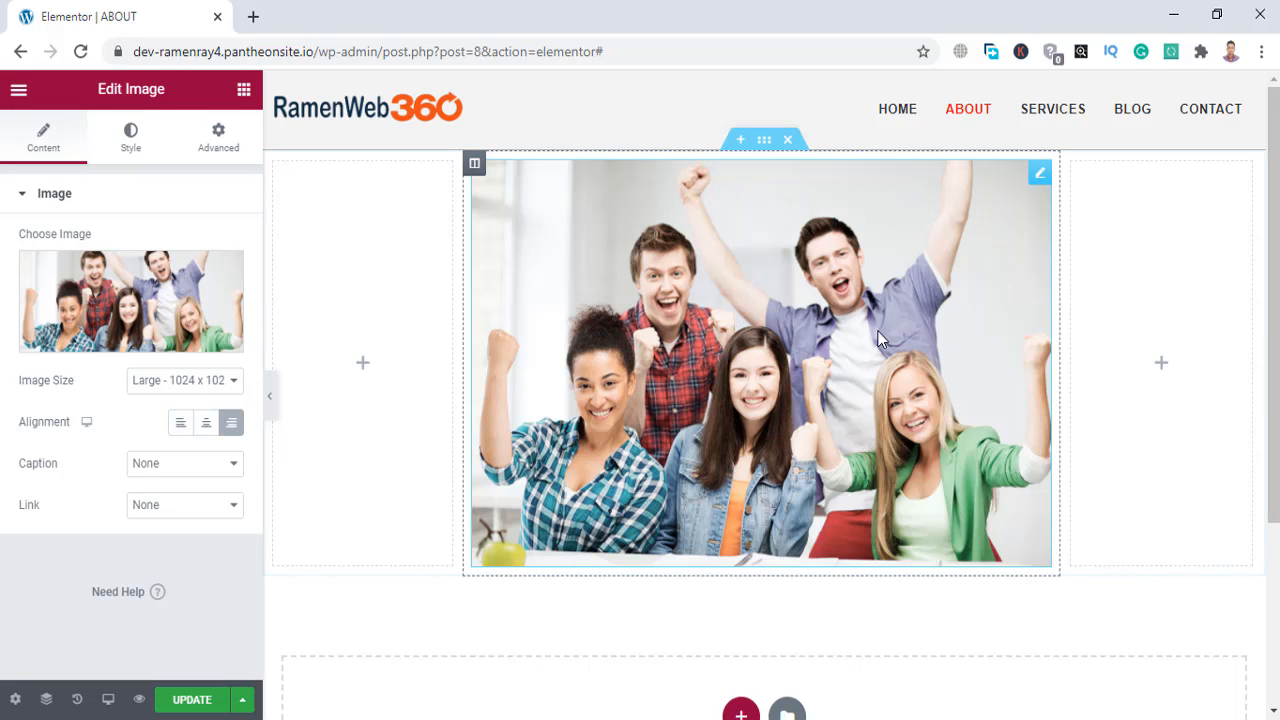
pyautogui.click(209, 430)
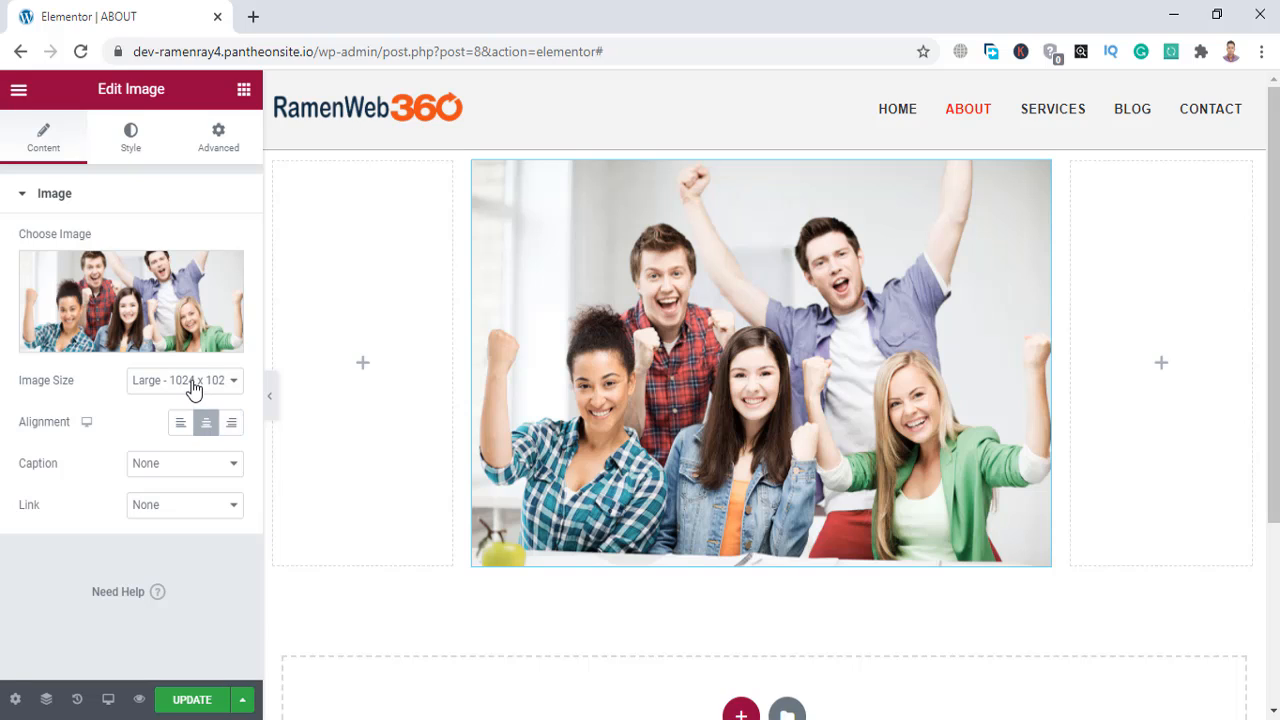
# Preview left, right and center alignment at the Thumbnail - 150 x 150 size and restore the Large - 1024 x 1024 size.
pyautogui.click(194, 386)
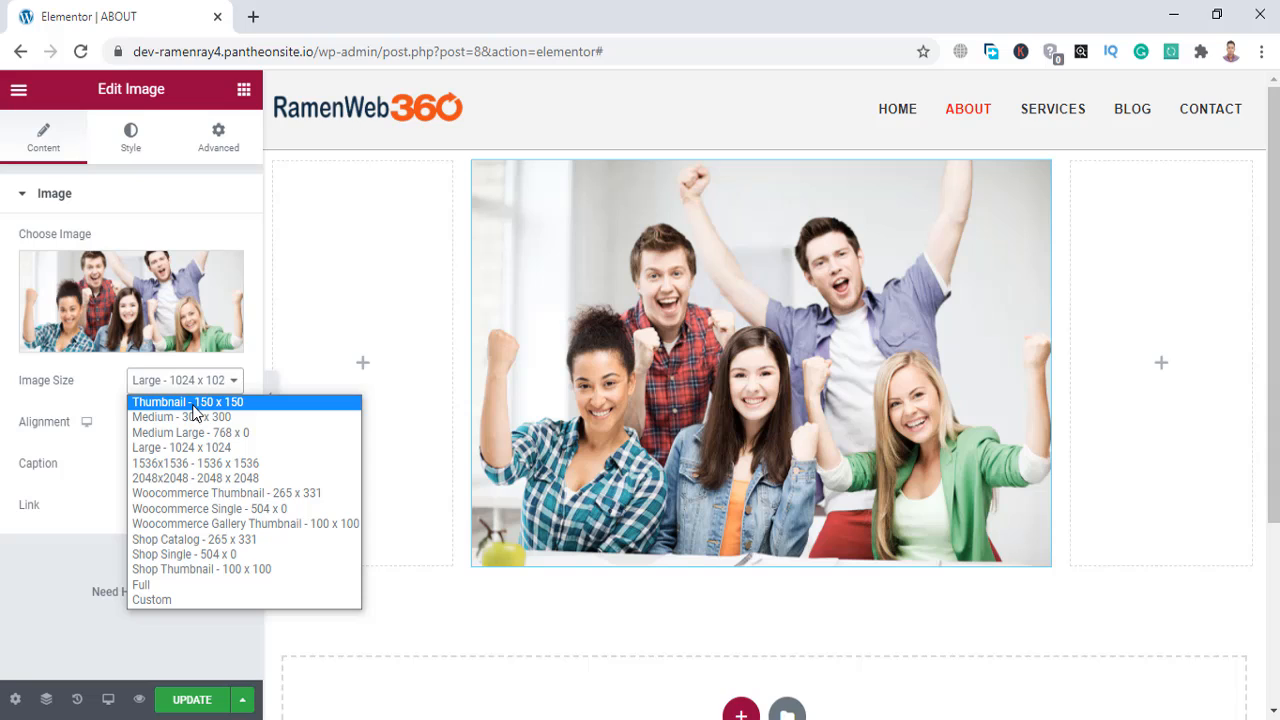
pyautogui.click(193, 404)
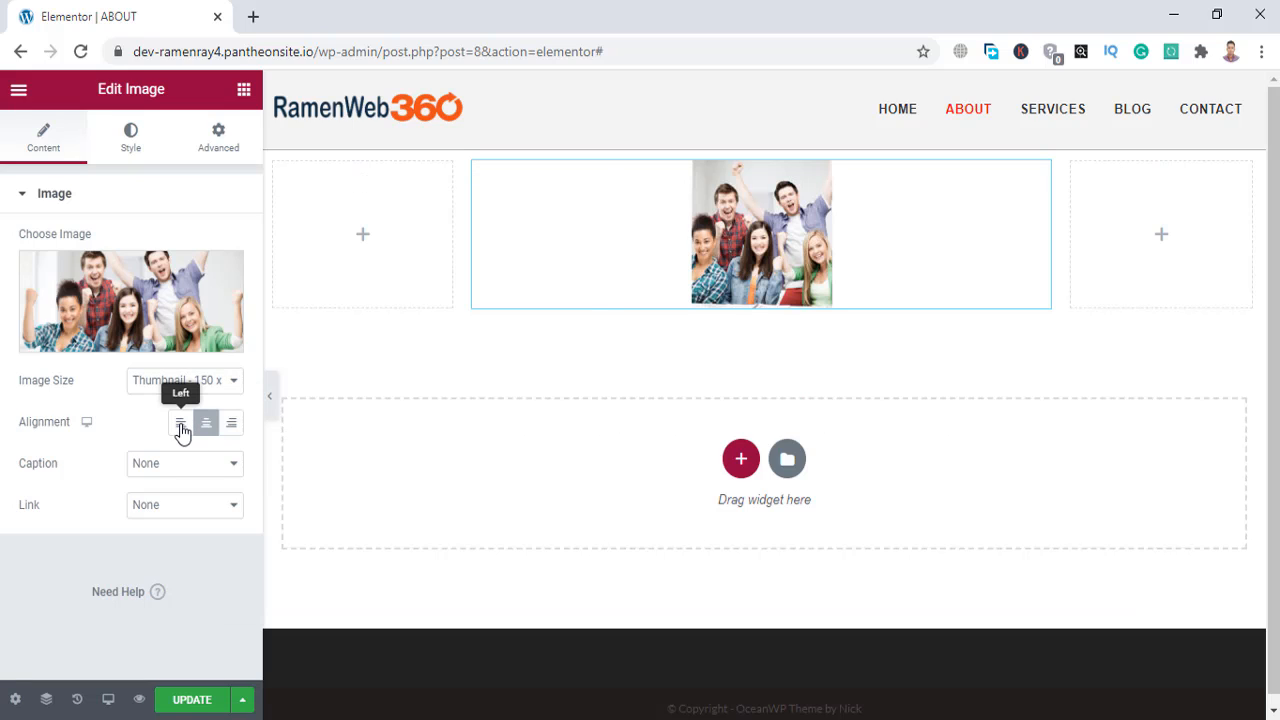
pyautogui.click(181, 428)
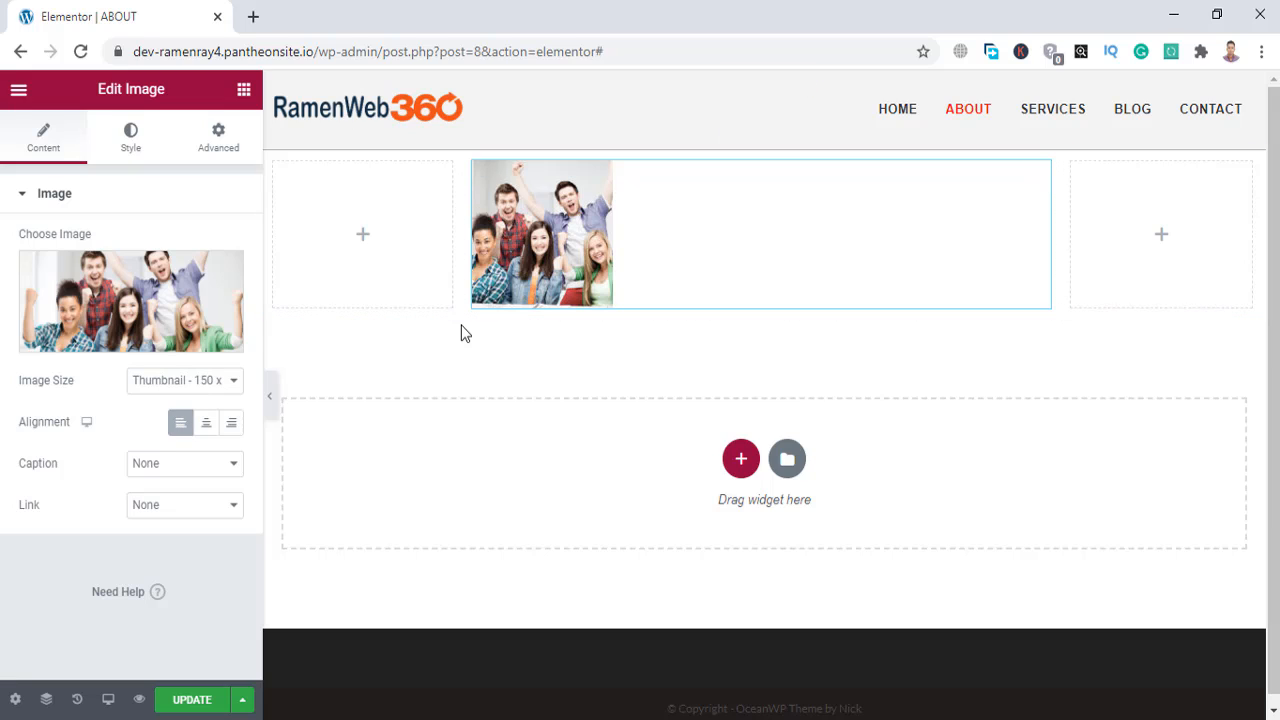
pyautogui.click(232, 428)
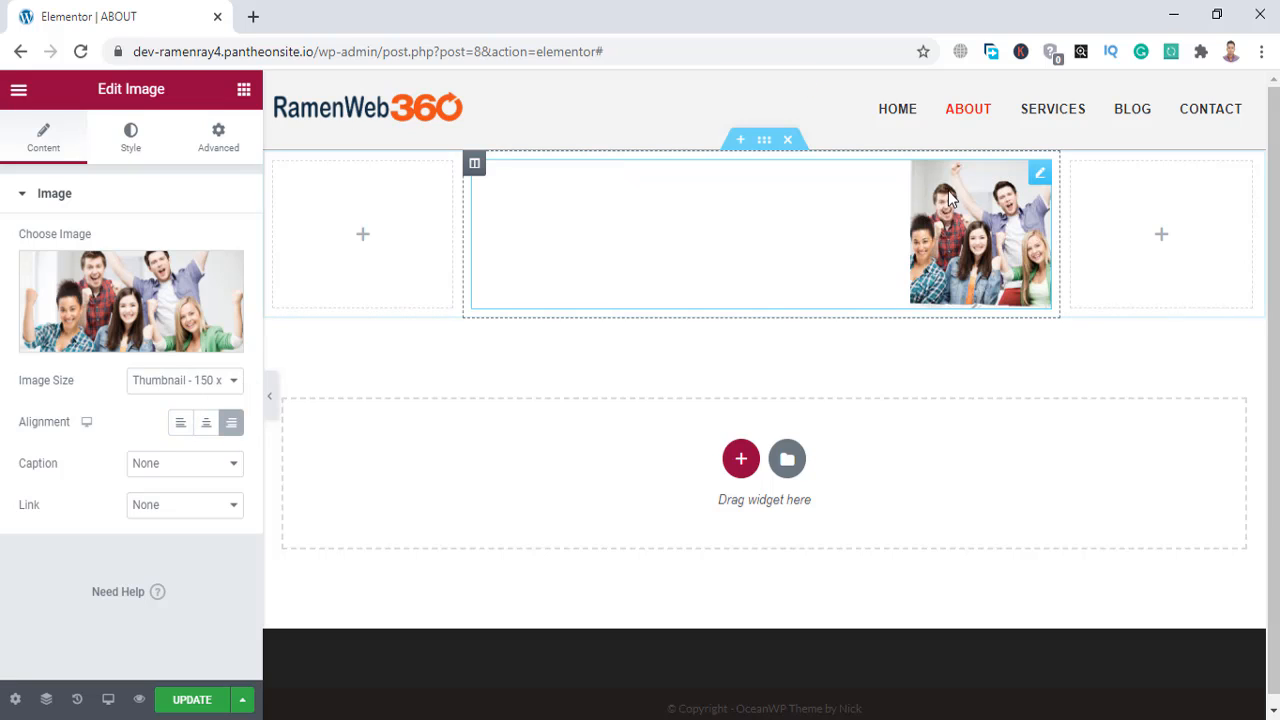
pyautogui.click(206, 428)
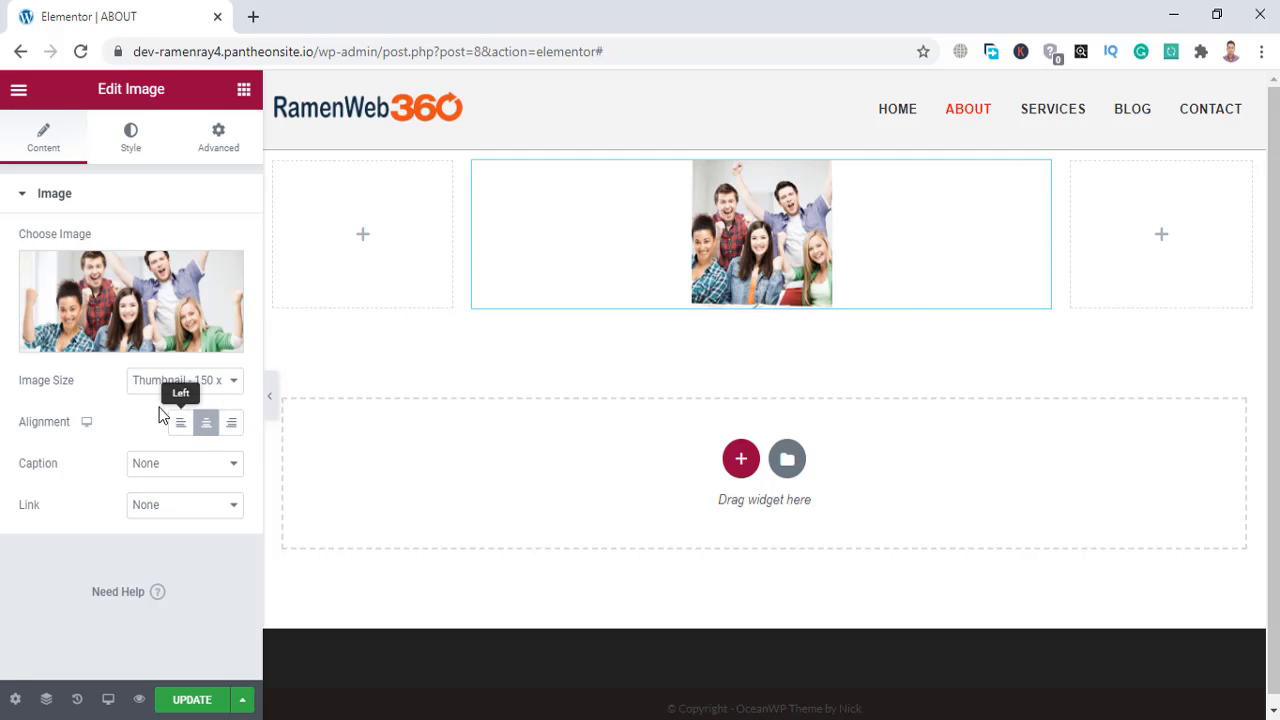
pyautogui.click(174, 390)
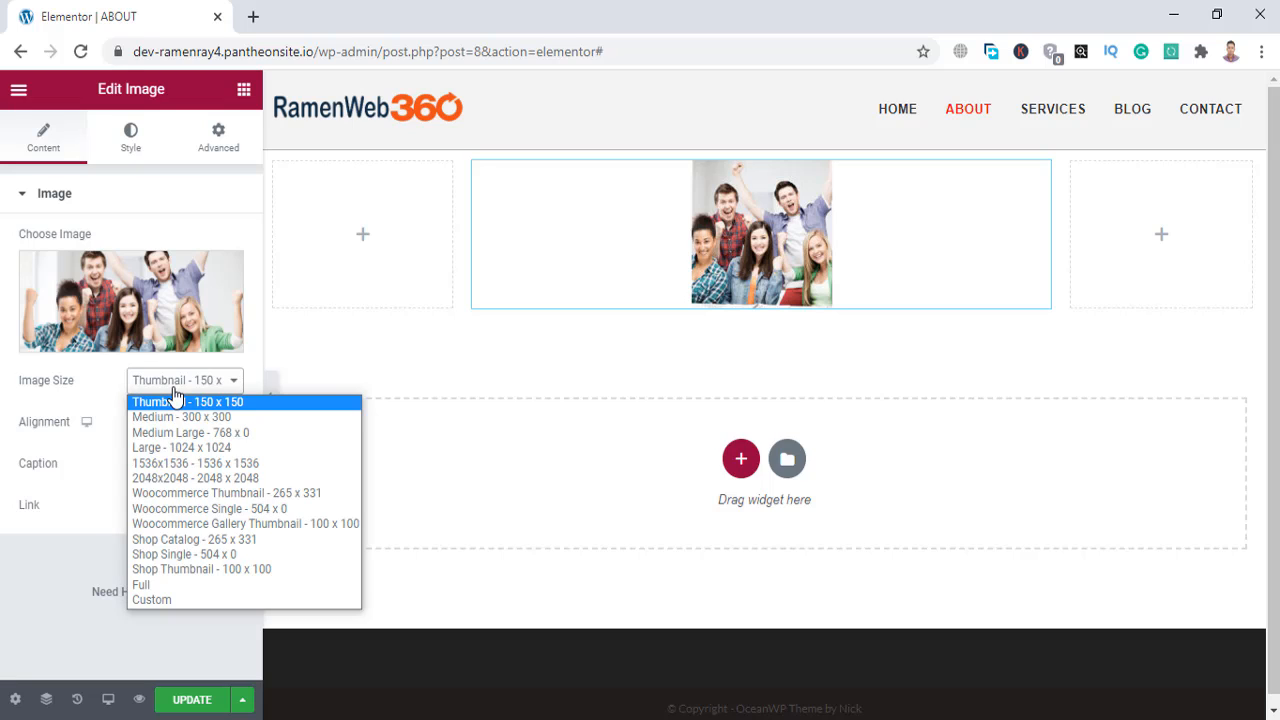
pyautogui.click(180, 448)
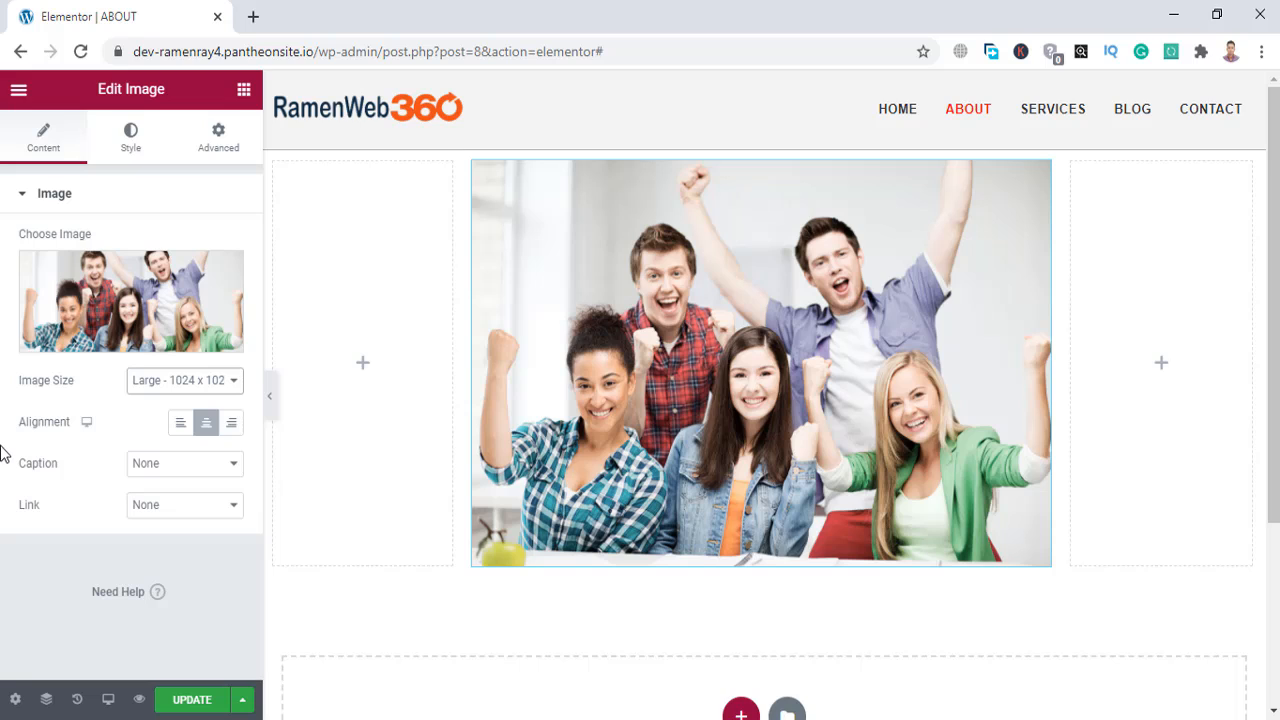
# Give the image a custom caption reading BASIC PACKAGE.
pyautogui.click(172, 470)
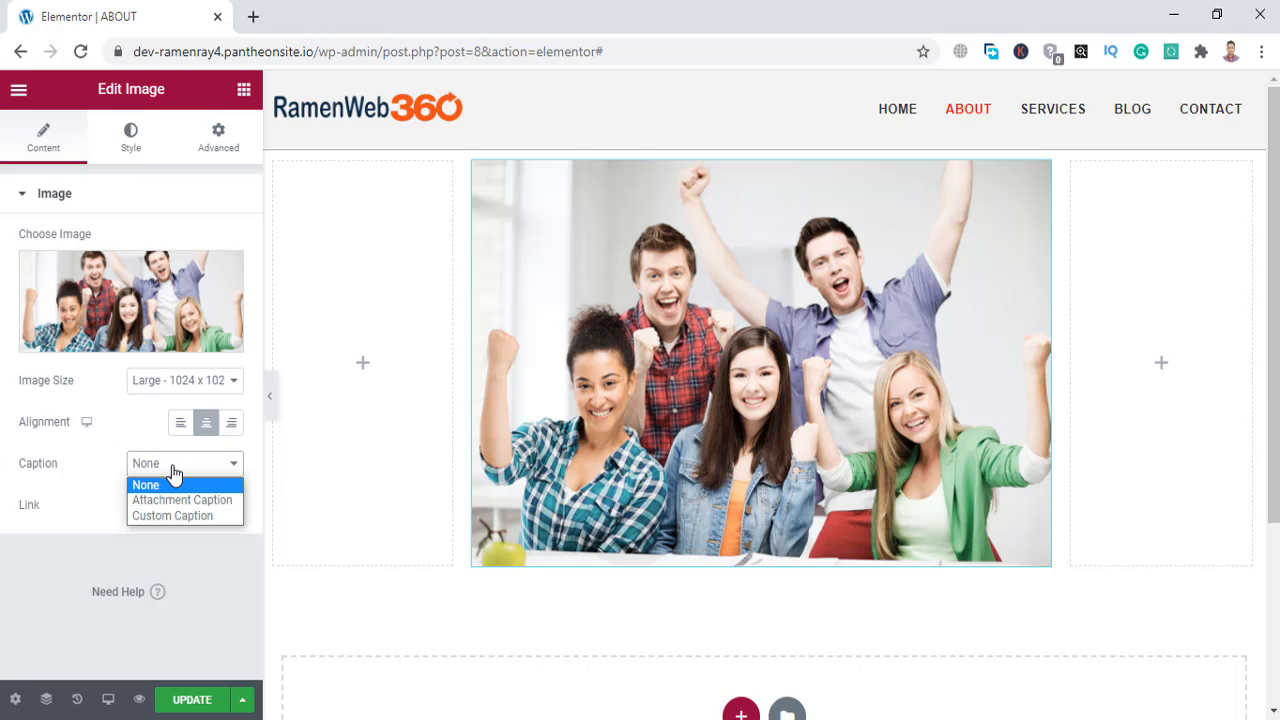
pyautogui.click(180, 516)
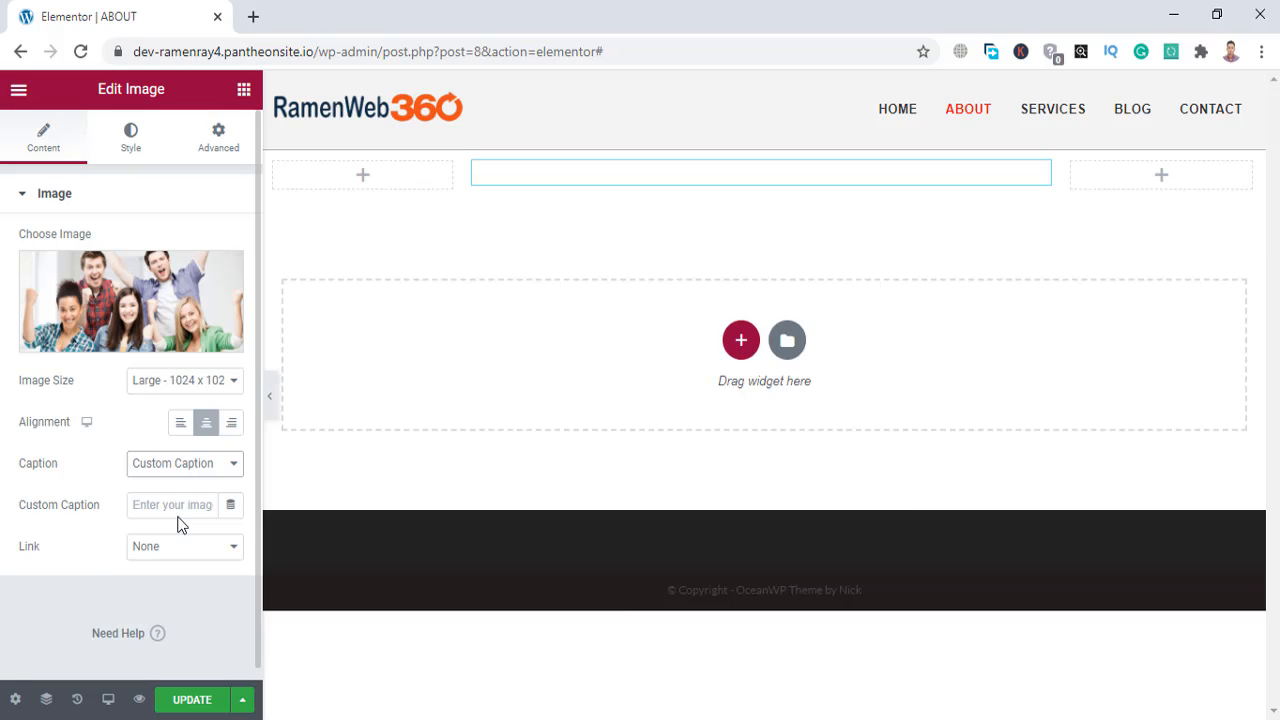
pyautogui.click(154, 513)
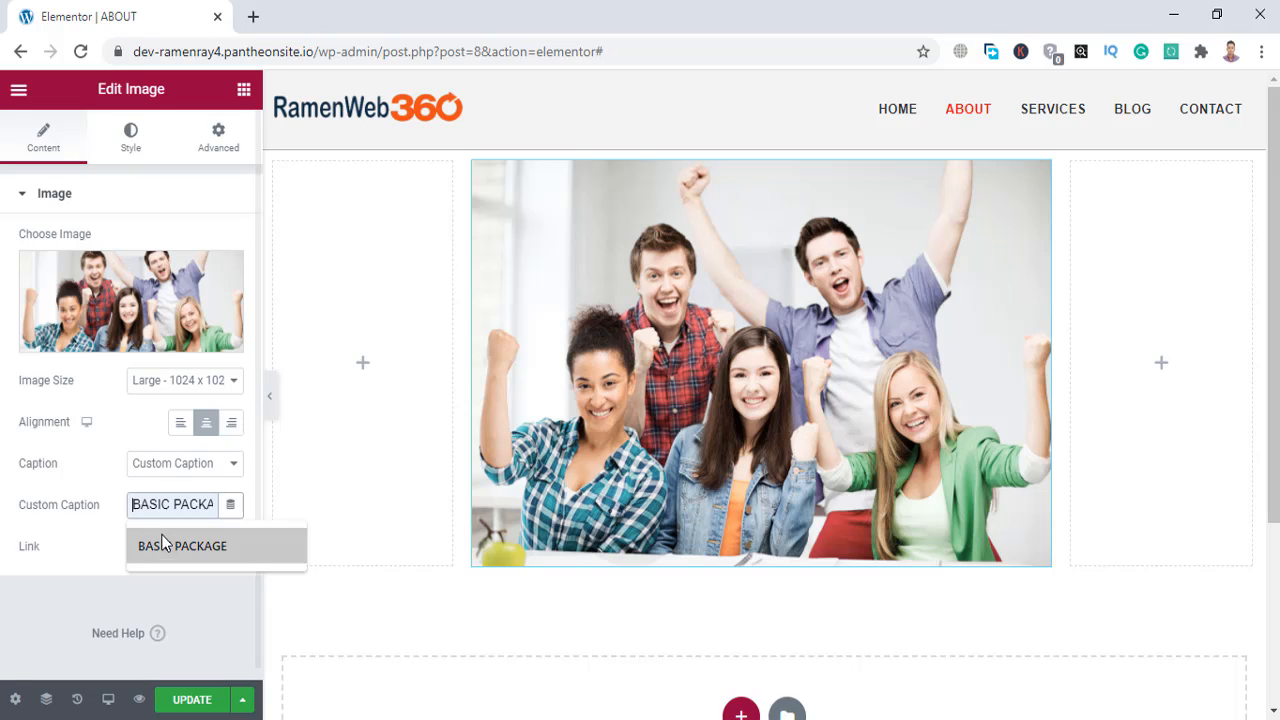
pyautogui.click(163, 545)
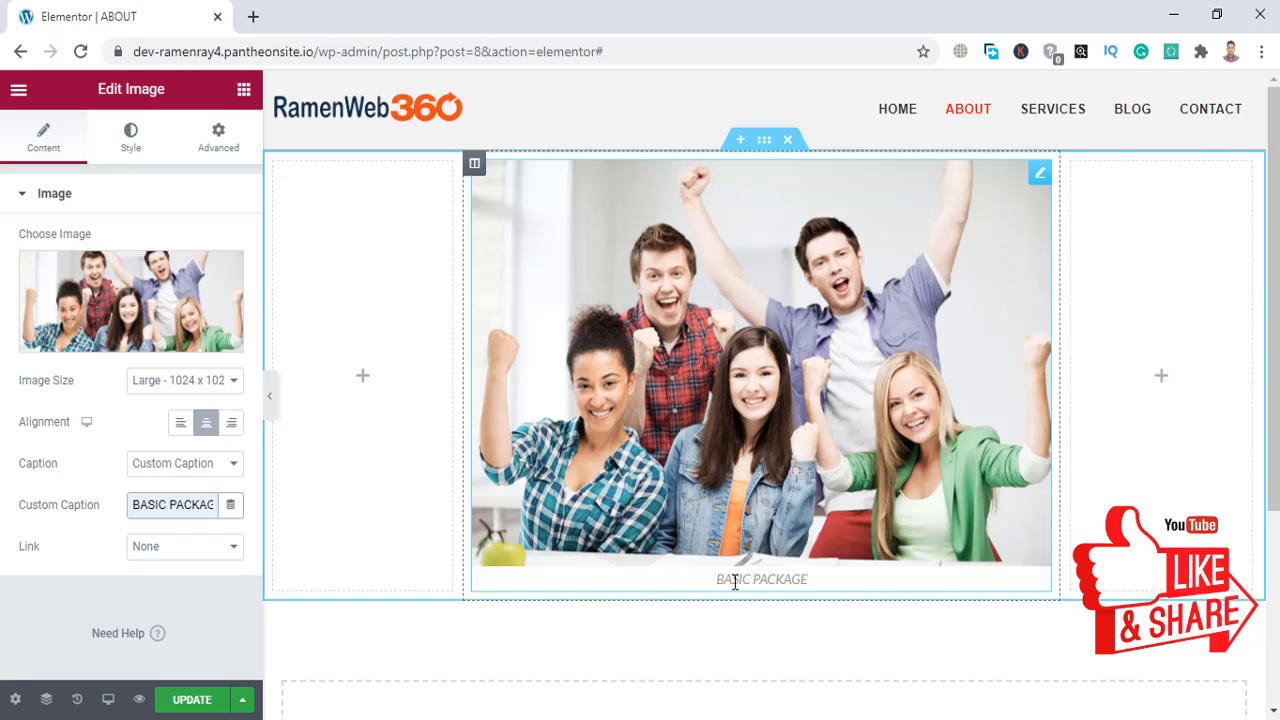
# Link the image to the custom URL # and expand its link options.
pyautogui.click(158, 550)
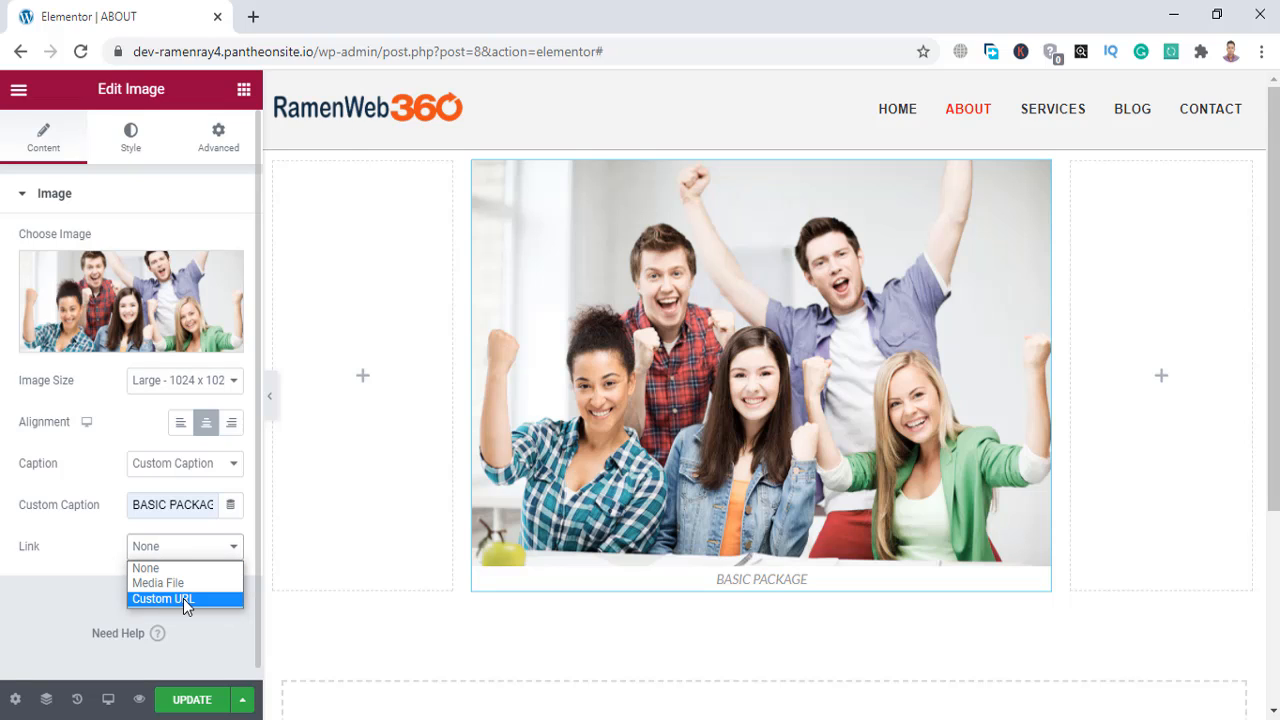
pyautogui.click(183, 598)
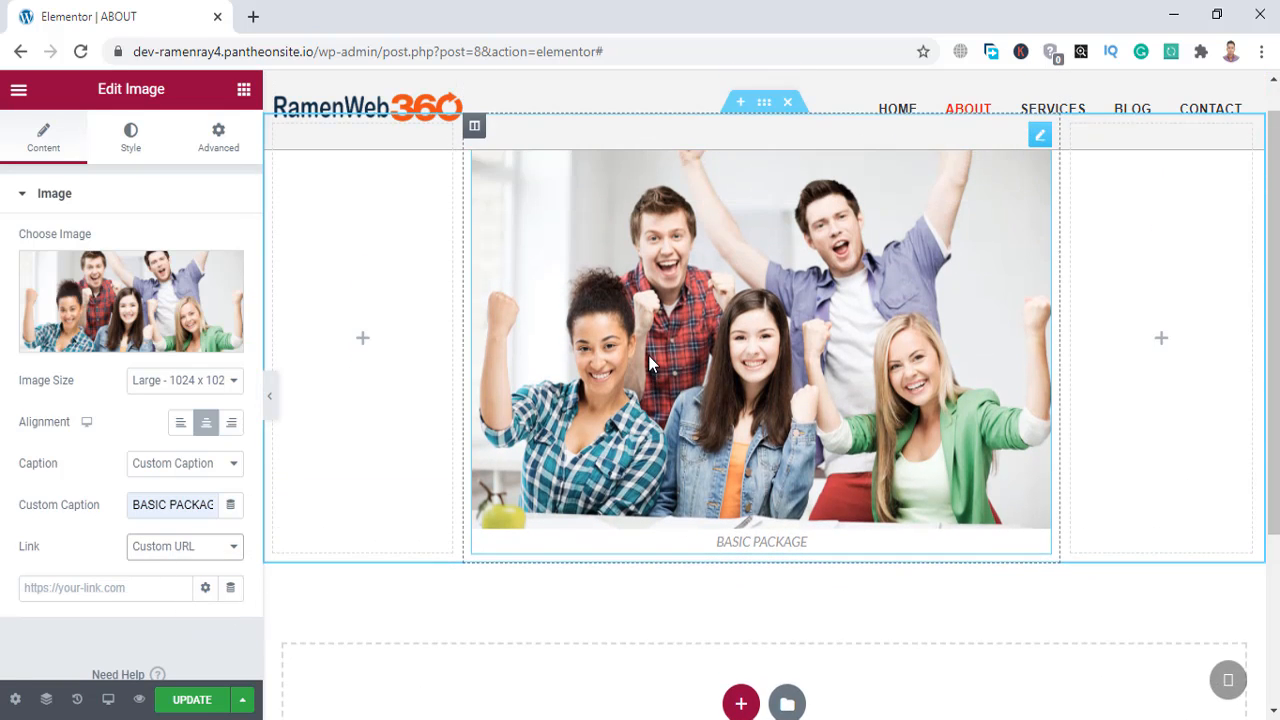
pyautogui.click(98, 590)
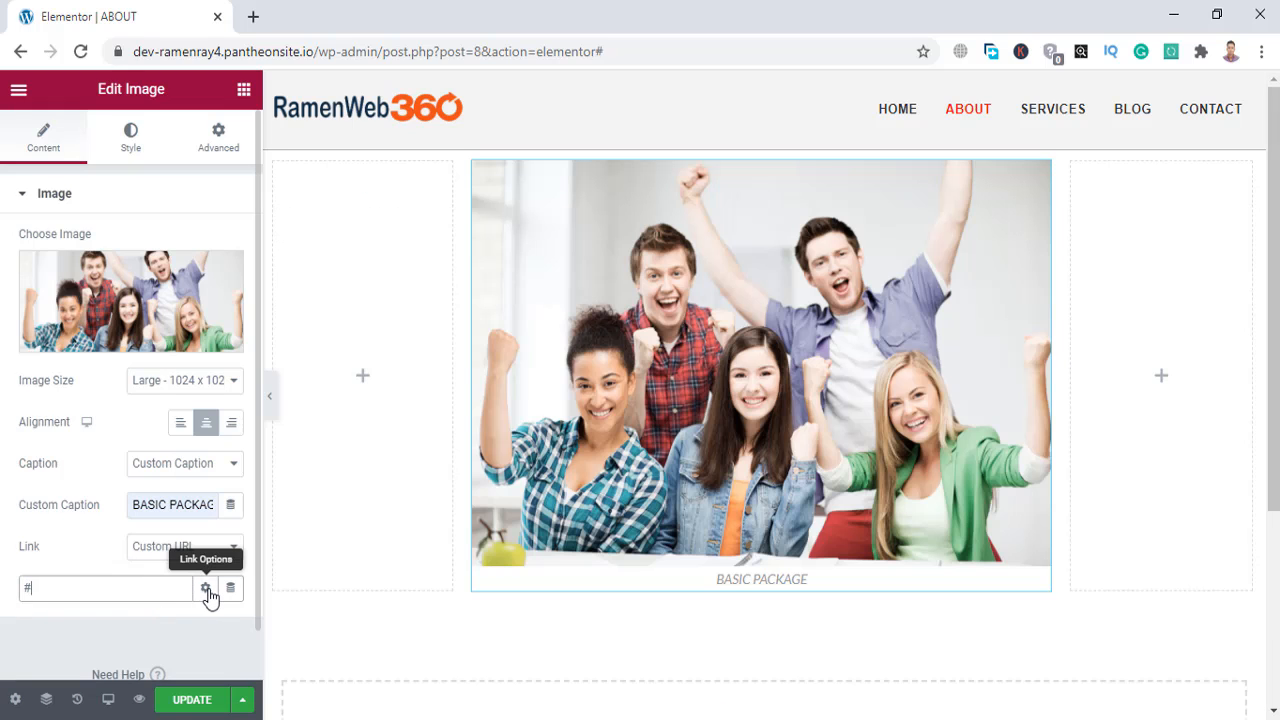
pyautogui.click(206, 590)
pyautogui.scroll(-2, 10, 620)
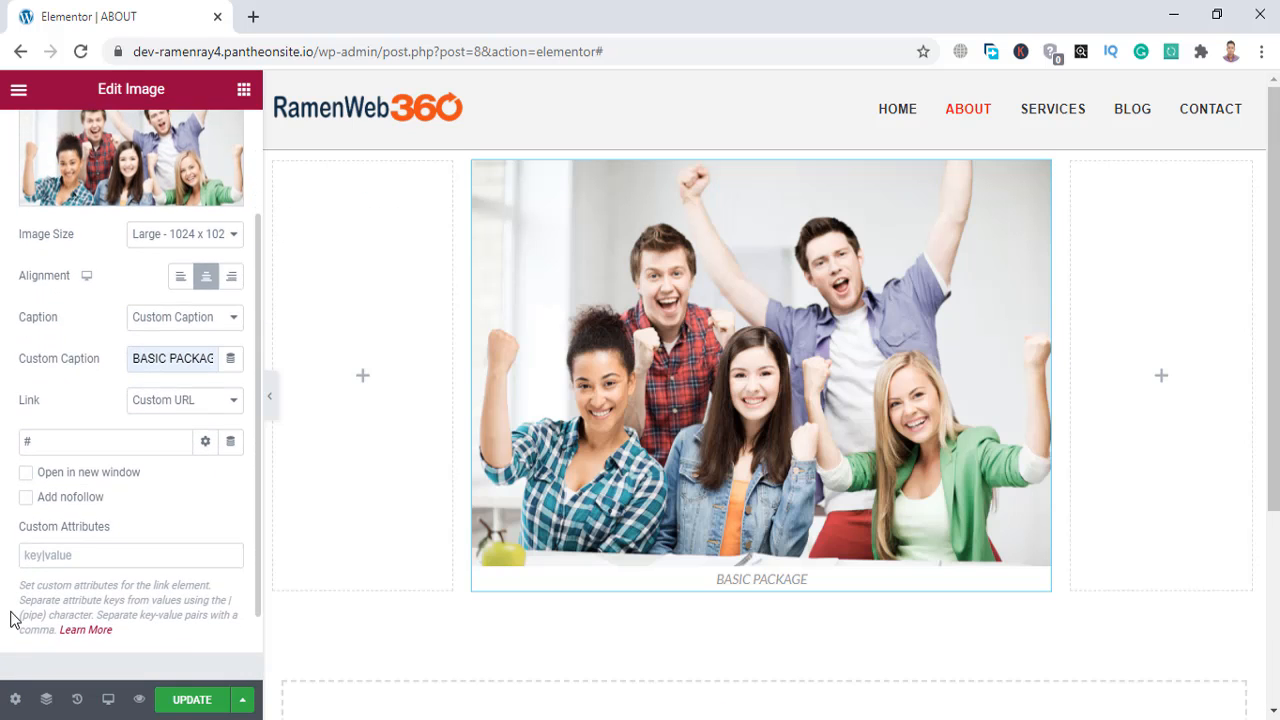
pyautogui.click(81, 444)
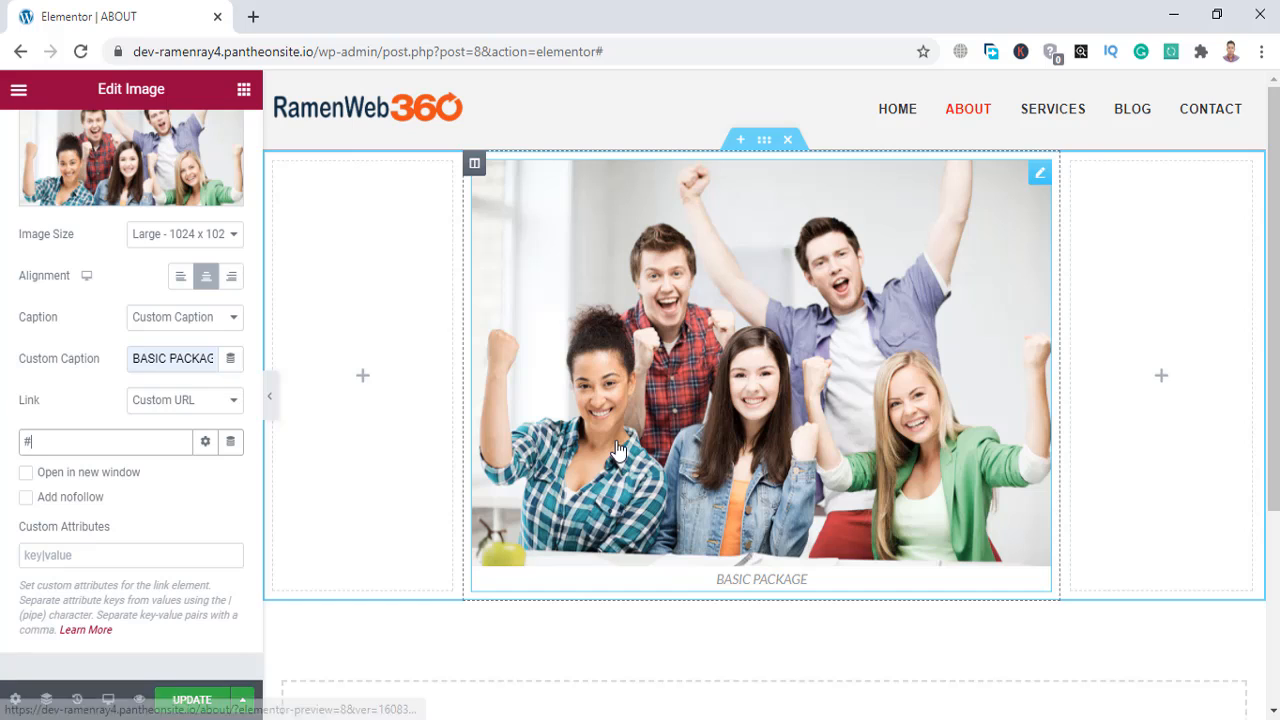
# Open a blank browser tab, return to the page editor, and try the link's Open in new window option before switching it off.
pyautogui.click(253, 16)
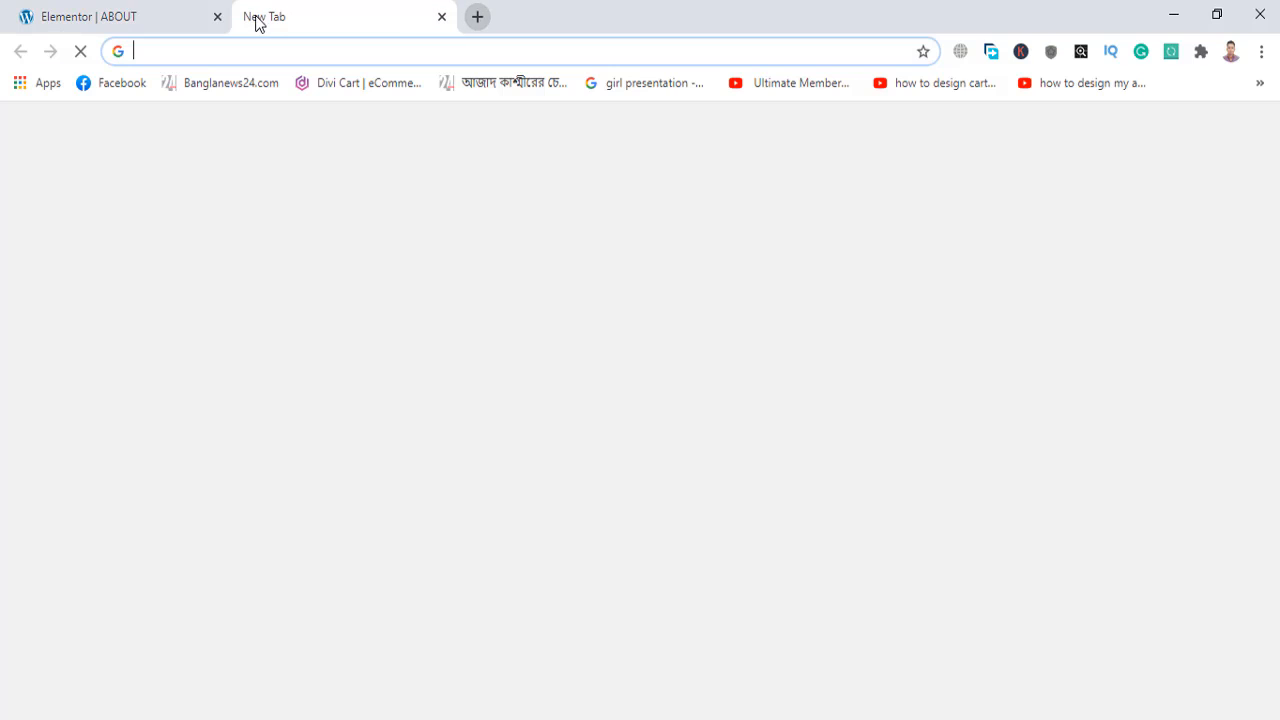
pyautogui.click(139, 5)
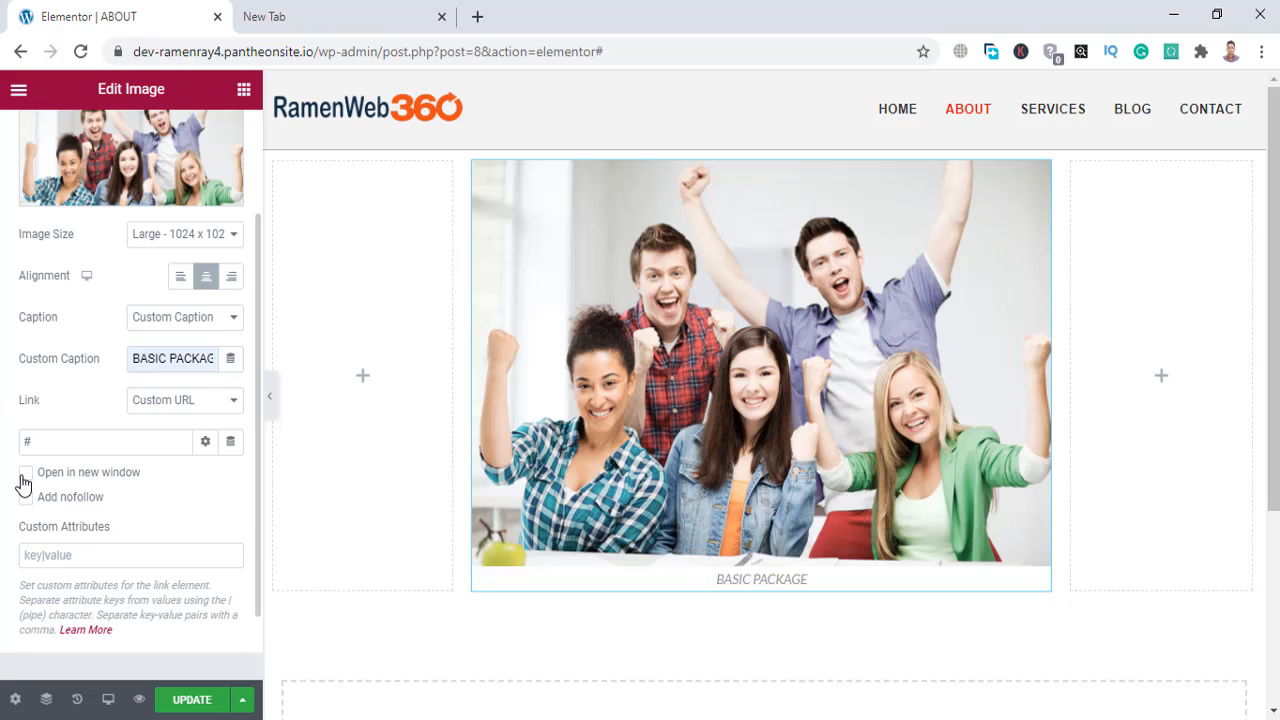
pyautogui.click(23, 480)
pyautogui.click(25, 478)
pyautogui.scroll(2, 2, 497)
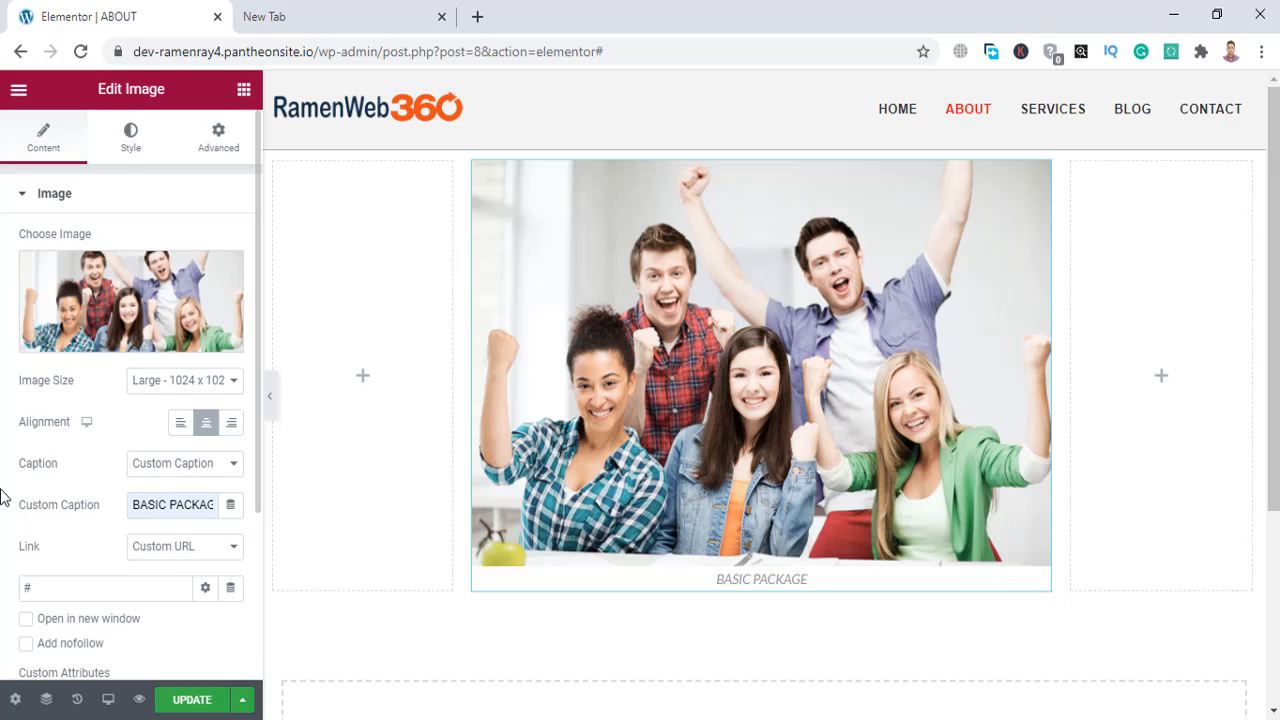
# Style the image with a width of 70%, a height of 300 px and a max width of 70%.
pyautogui.click(129, 158)
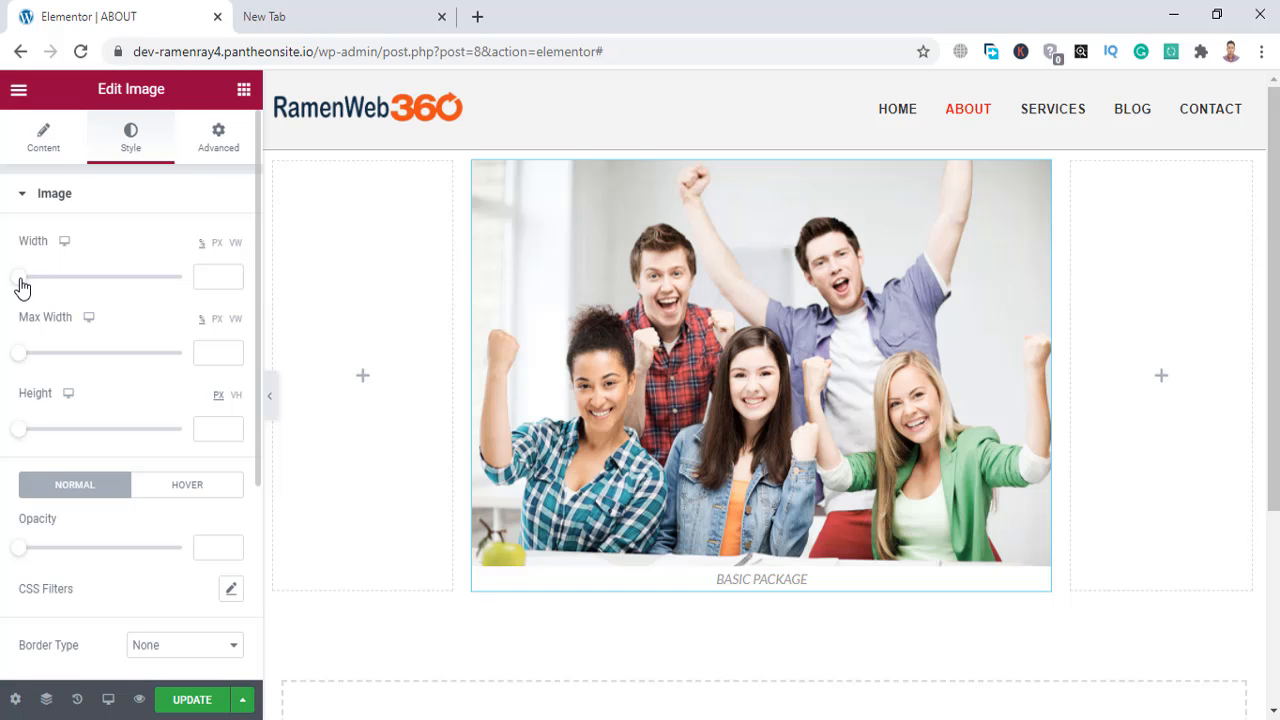
pyautogui.moveTo(22, 287); pyautogui.dragTo(131, 289)
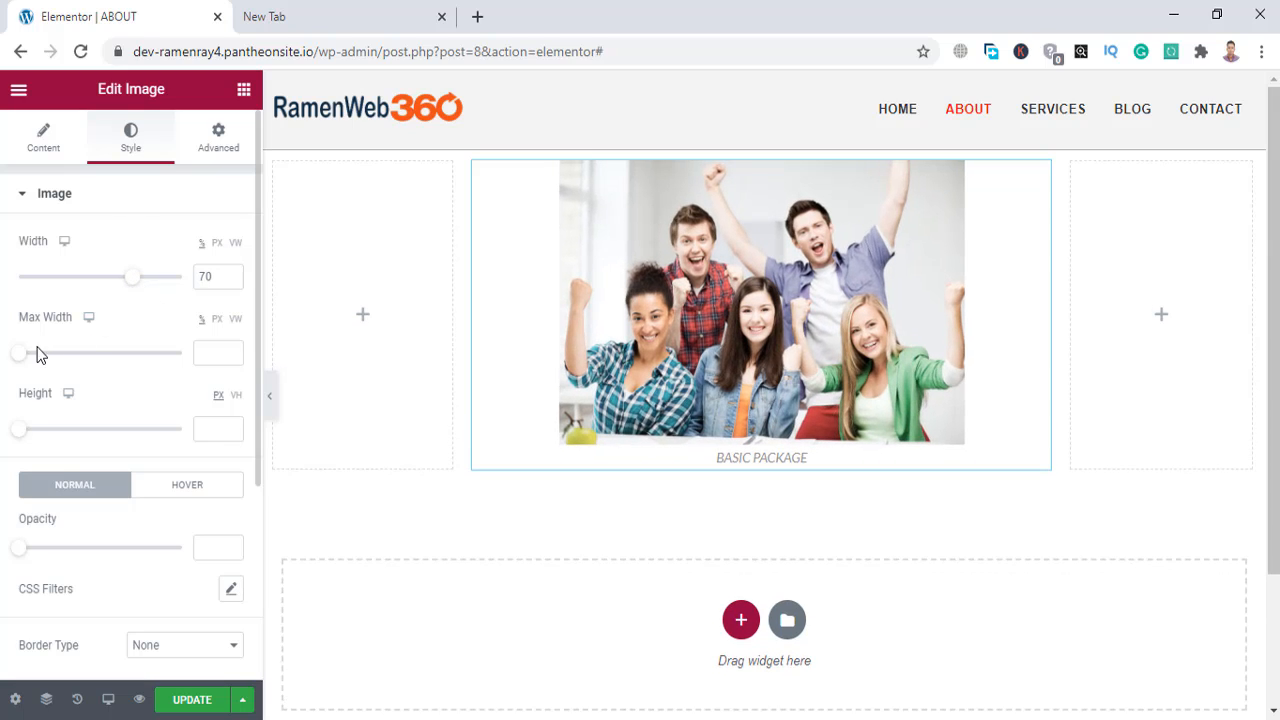
pyautogui.moveTo(23, 433); pyautogui.dragTo(119, 440)
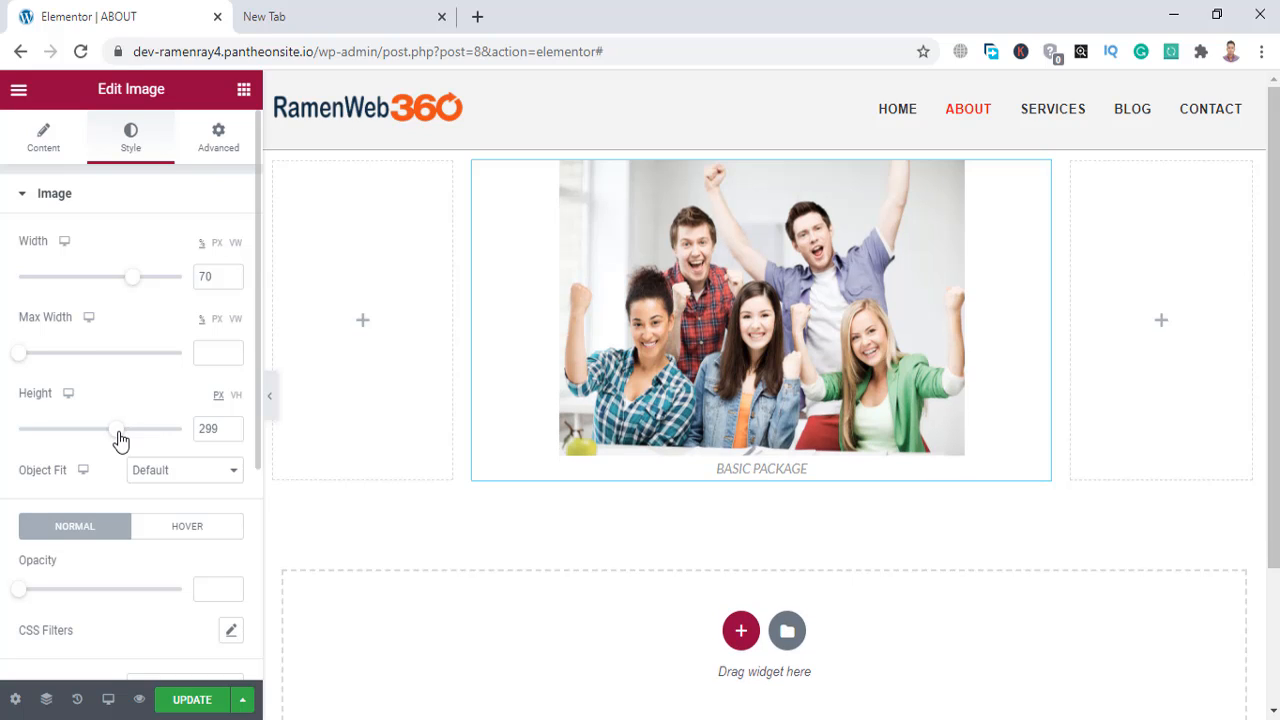
pyautogui.click(231, 424)
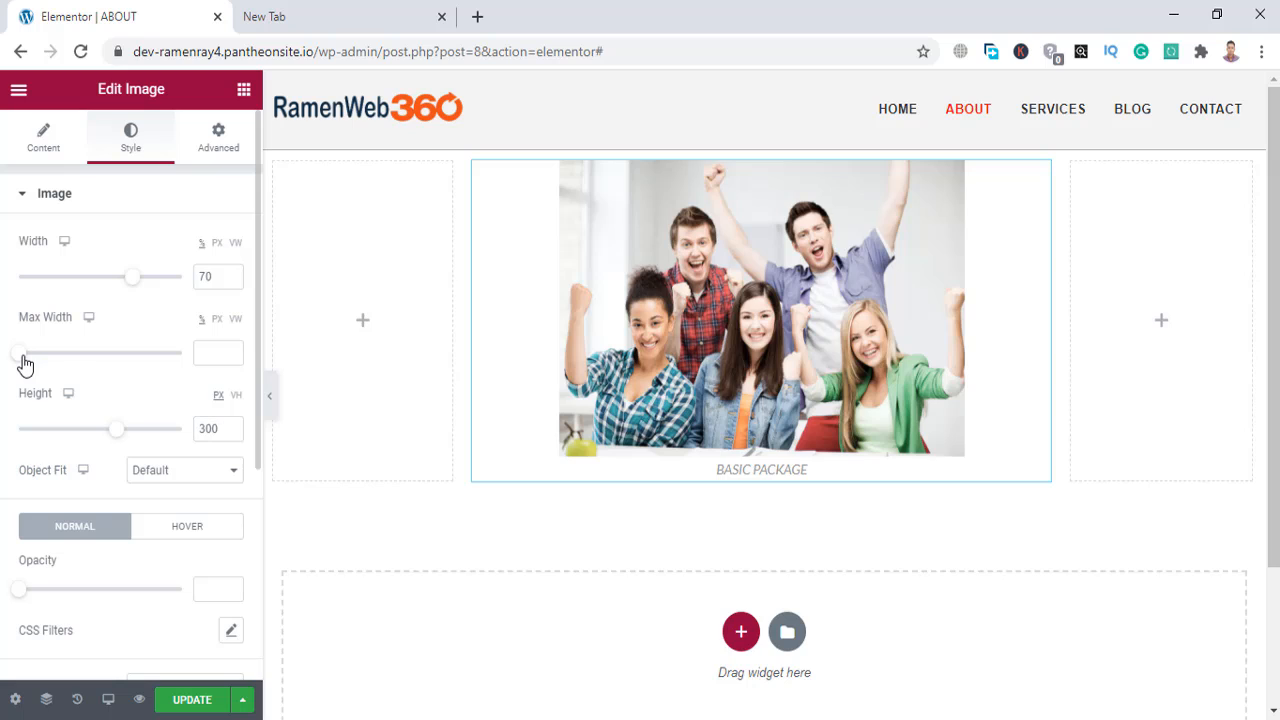
pyautogui.moveTo(23, 363); pyautogui.dragTo(140, 358)
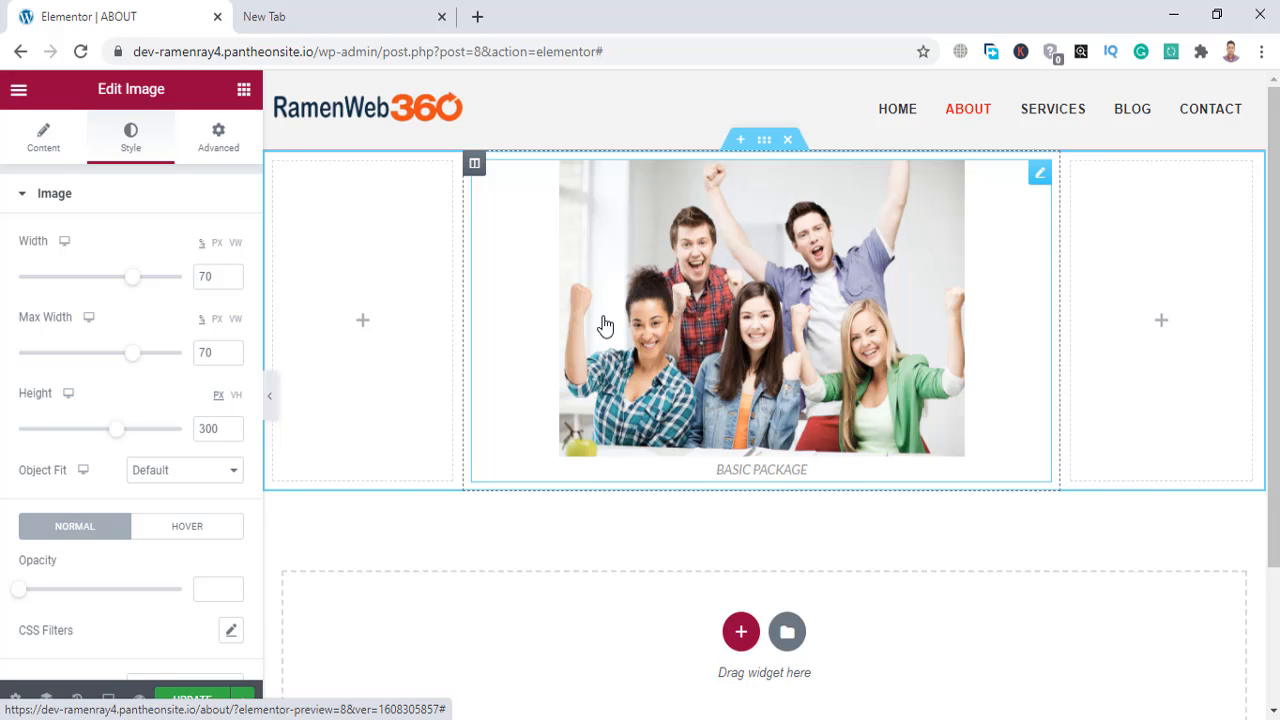
# Try the Cover, Contain and Fill object fit options on the image.
pyautogui.scroll(-1, 3, 390)
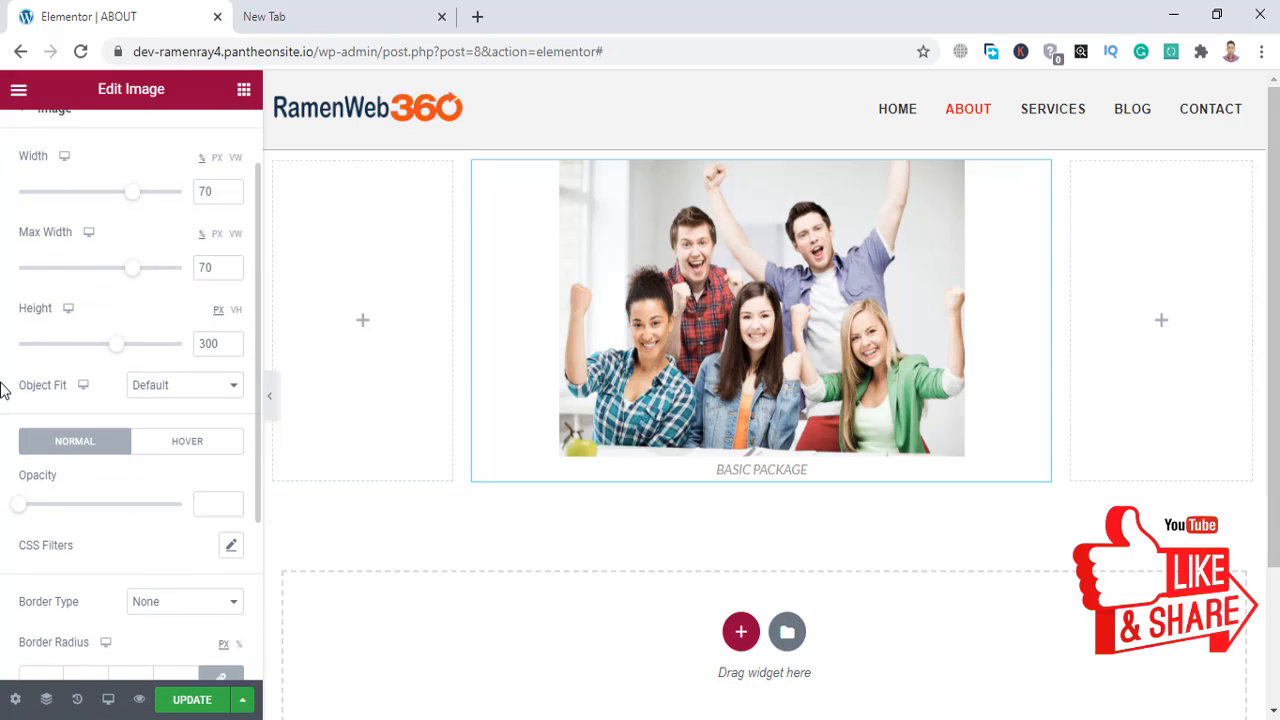
pyautogui.scroll(-1, 40, 360)
pyautogui.click(183, 316)
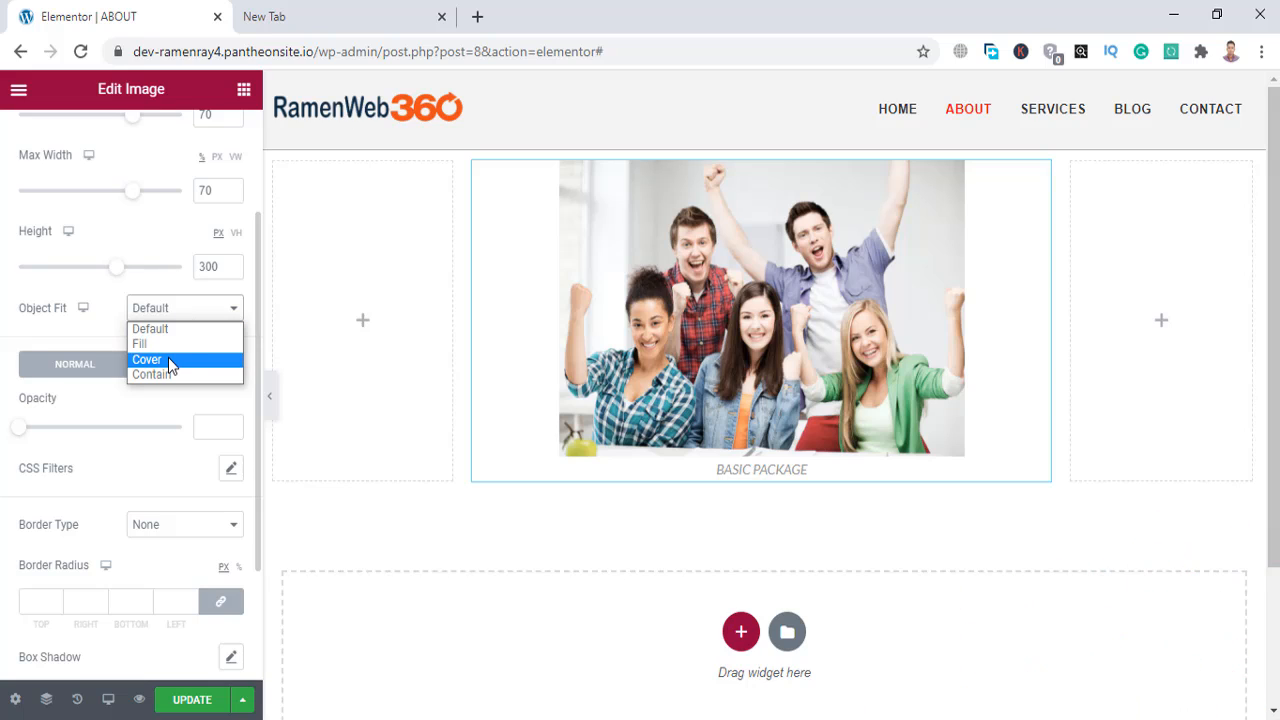
pyautogui.click(167, 359)
pyautogui.click(185, 312)
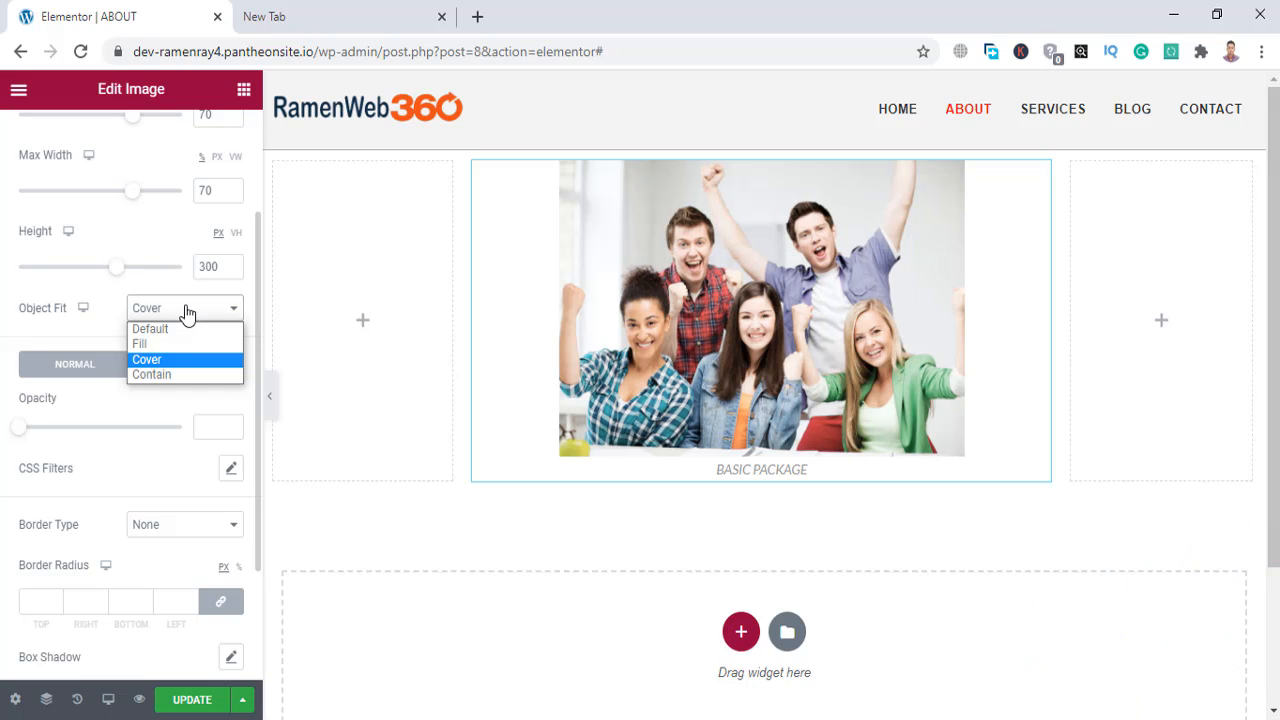
pyautogui.click(167, 372)
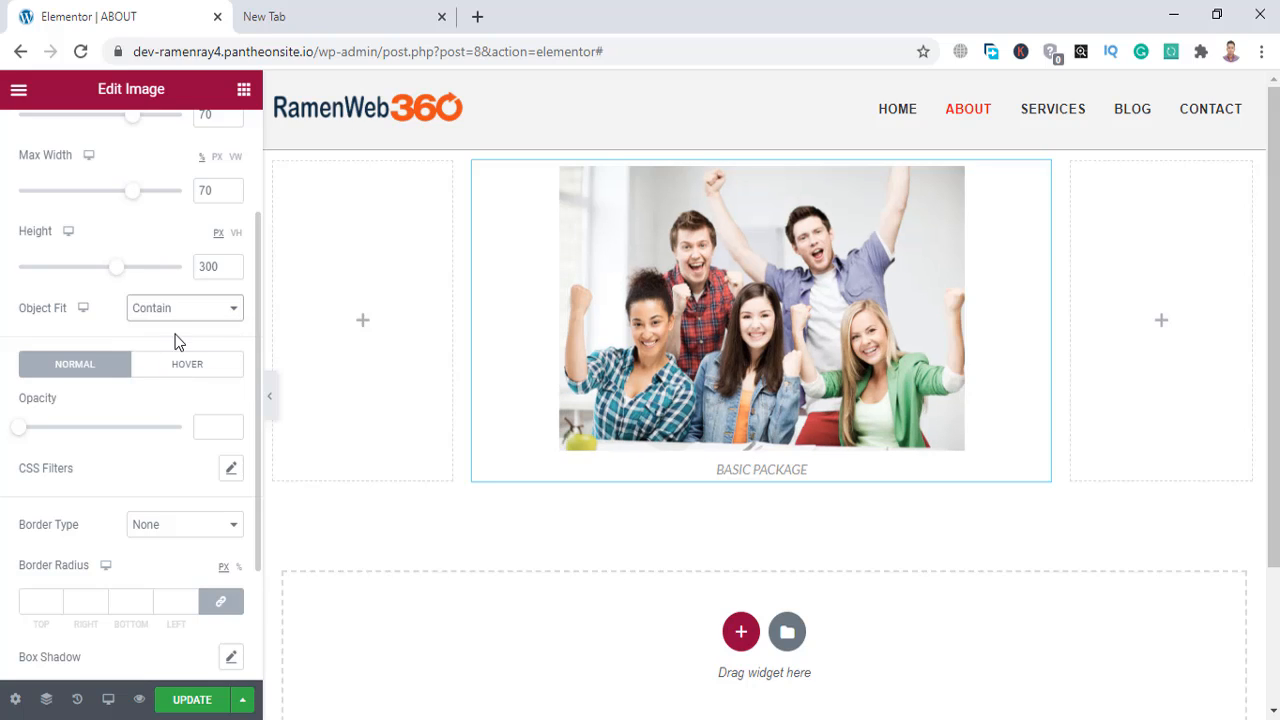
pyautogui.click(187, 312)
pyautogui.click(182, 343)
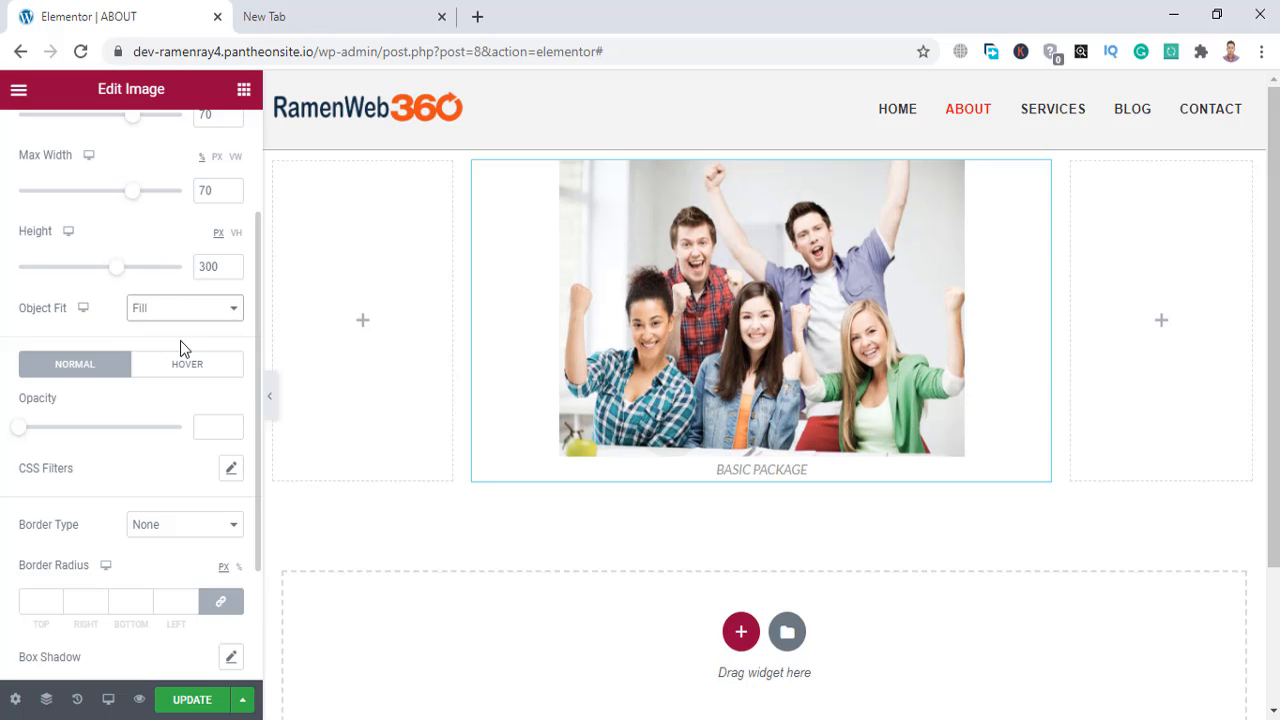
# Set the image's object fit to Cover and its normal-state opacity to 1.
pyautogui.click(190, 310)
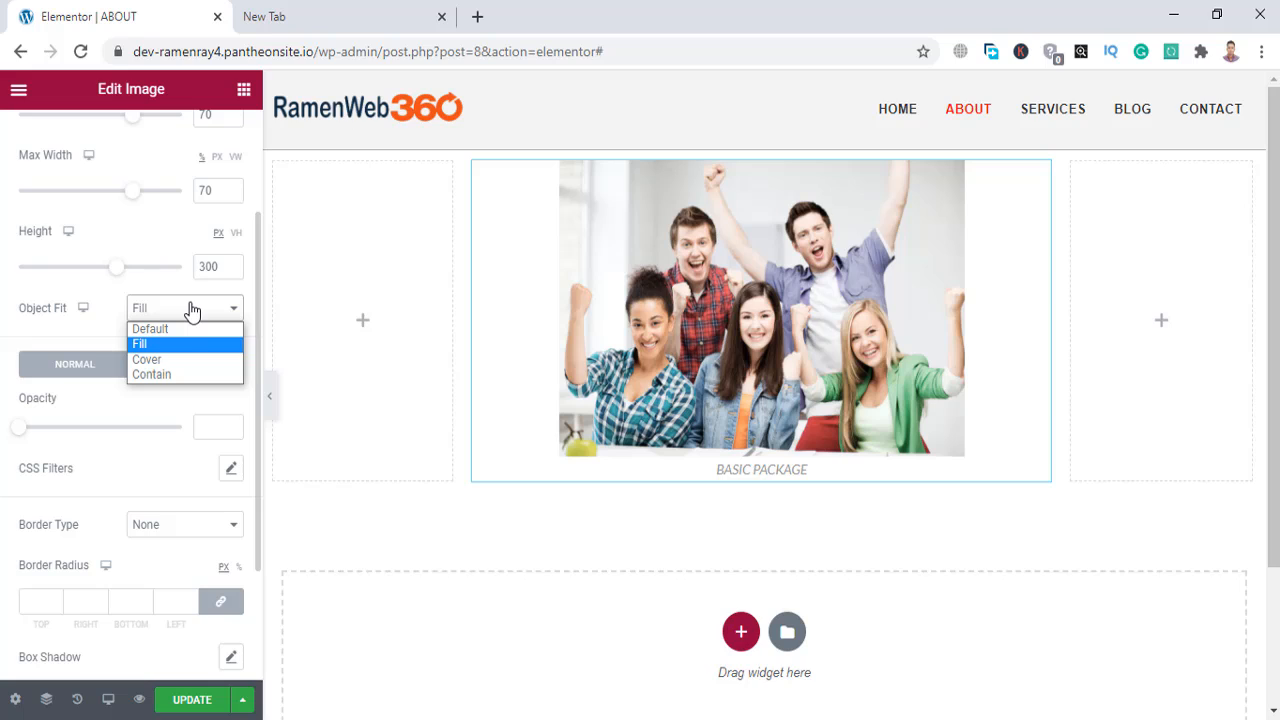
pyautogui.click(166, 360)
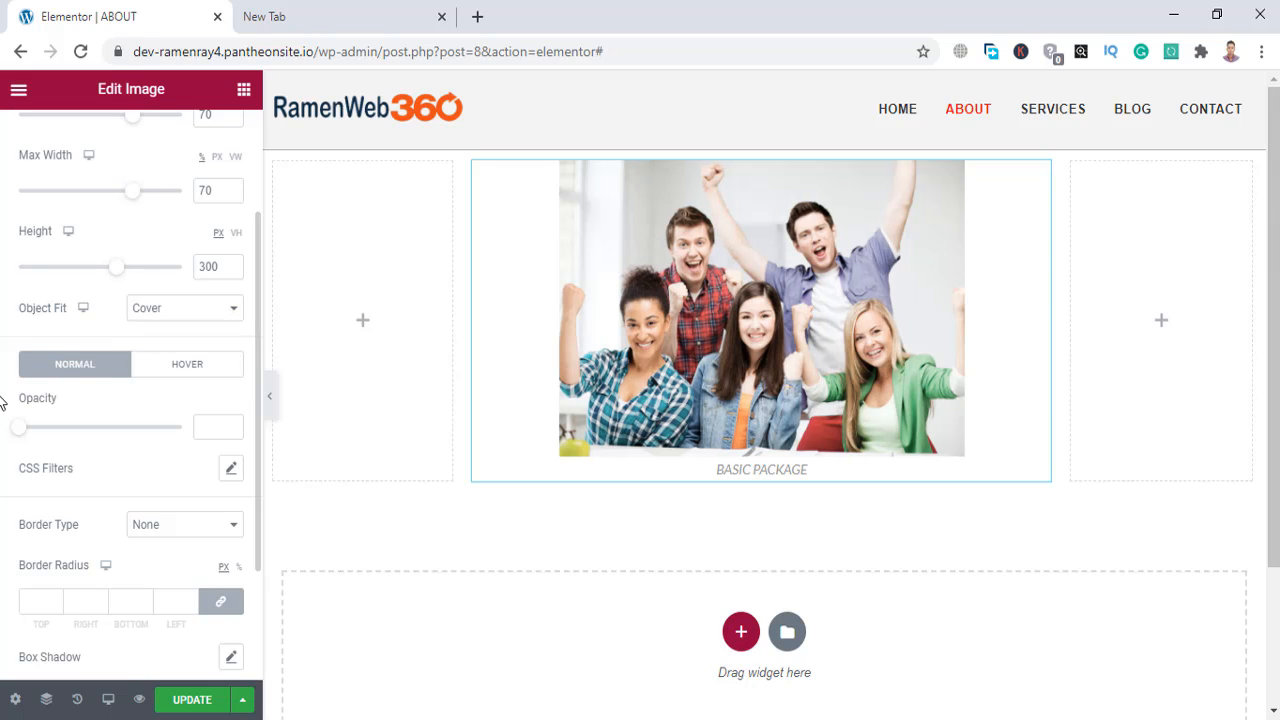
pyautogui.scroll(-1, 6, 400)
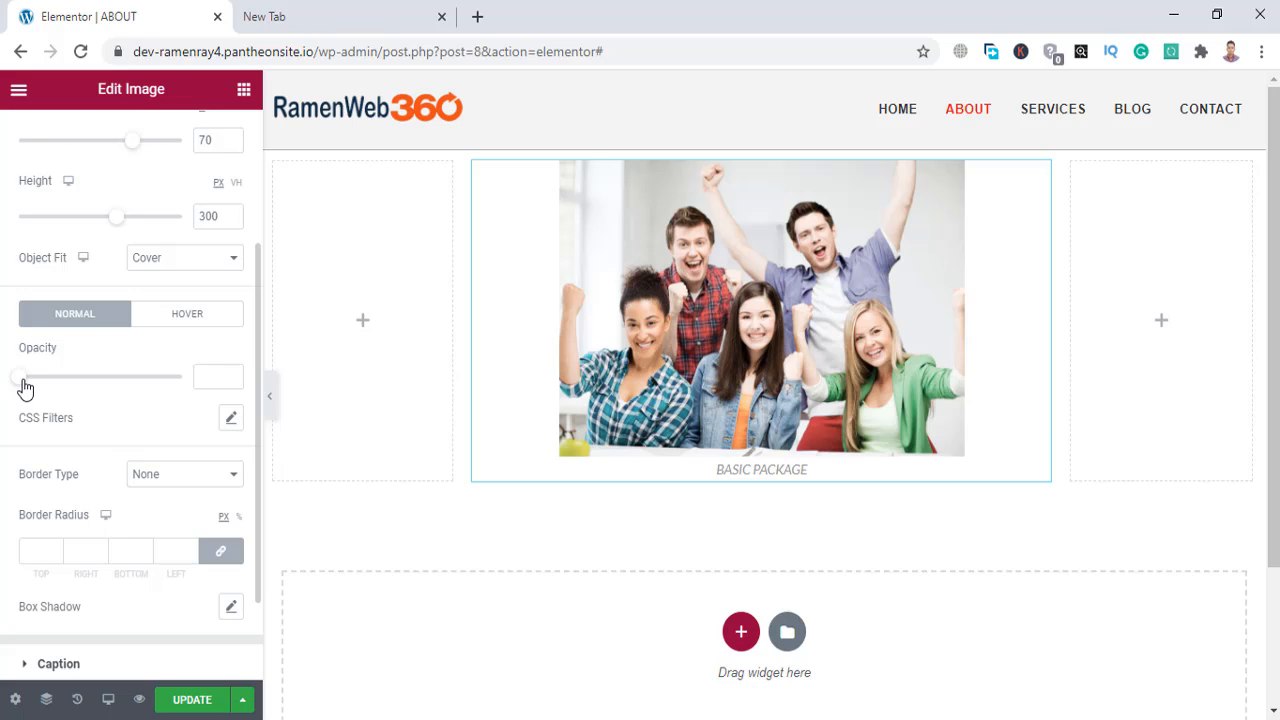
pyautogui.moveTo(24, 381); pyautogui.dragTo(211, 381)
# Try CSS filters on the image with saturation 155, hue 52, brightness 88 and blur 0.8, and reset them to default.
pyautogui.click(231, 420)
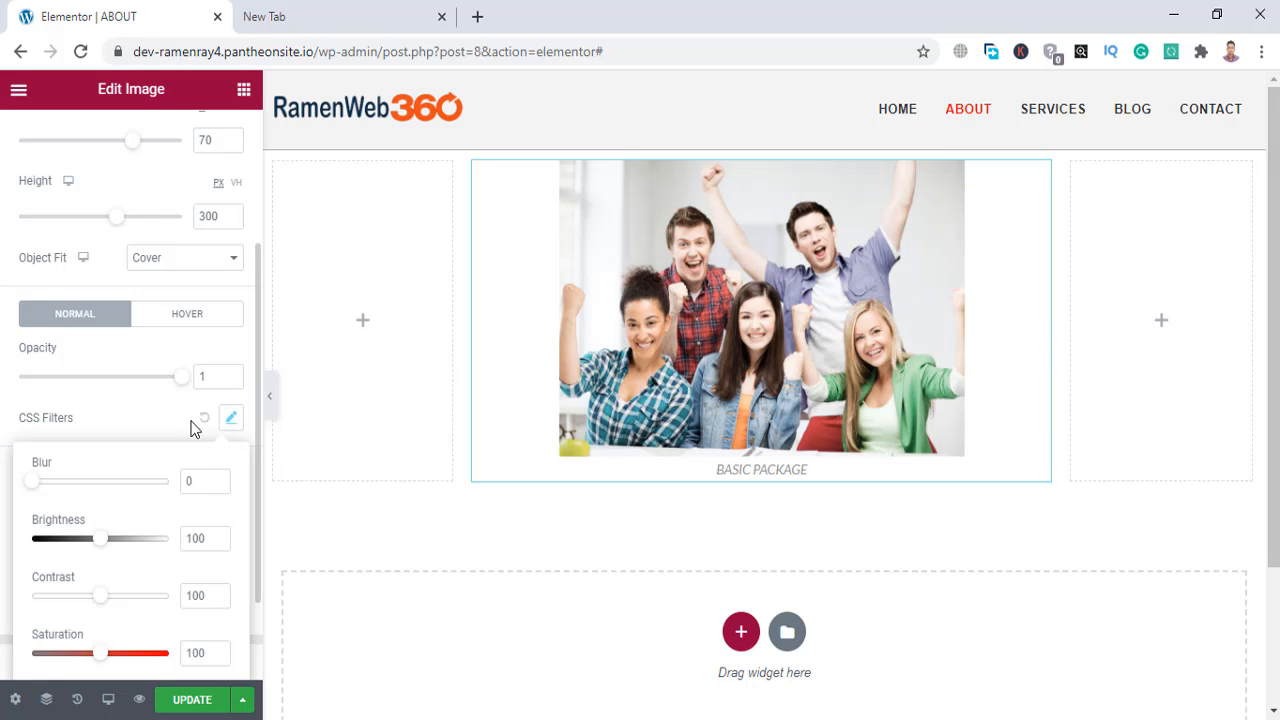
pyautogui.scroll(-2, 8, 455)
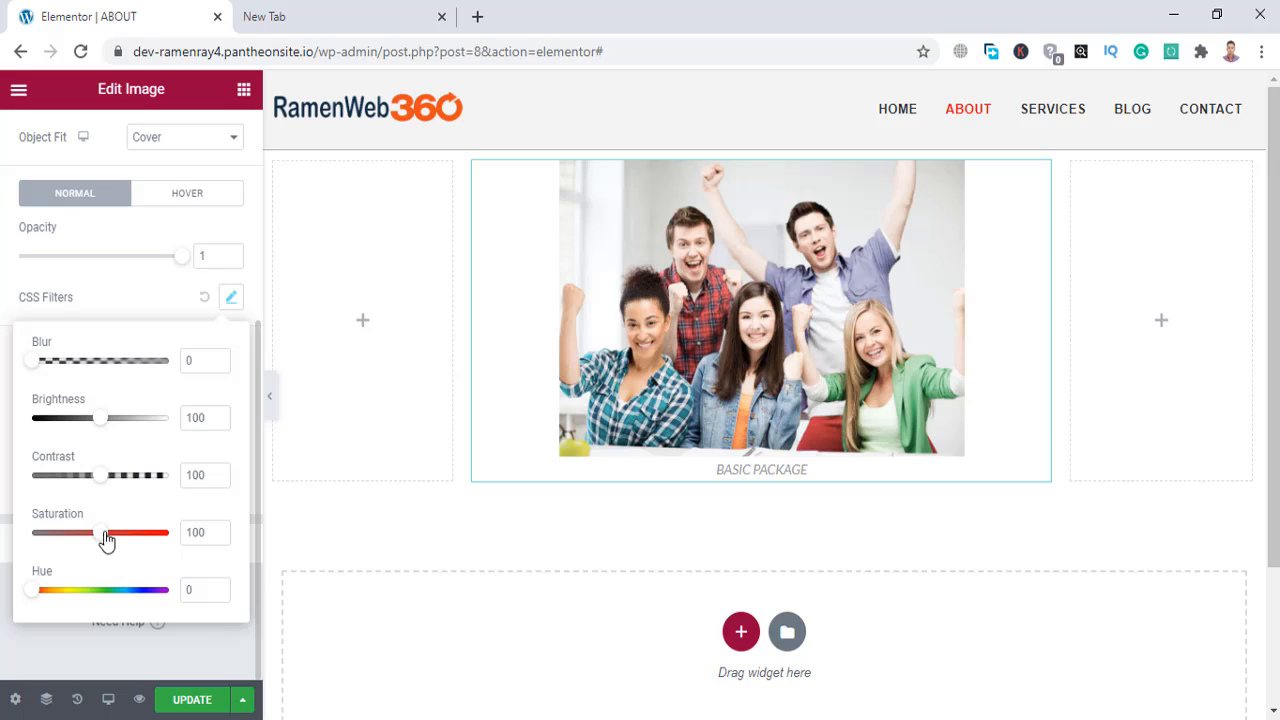
pyautogui.moveTo(104, 534); pyautogui.dragTo(139, 531)
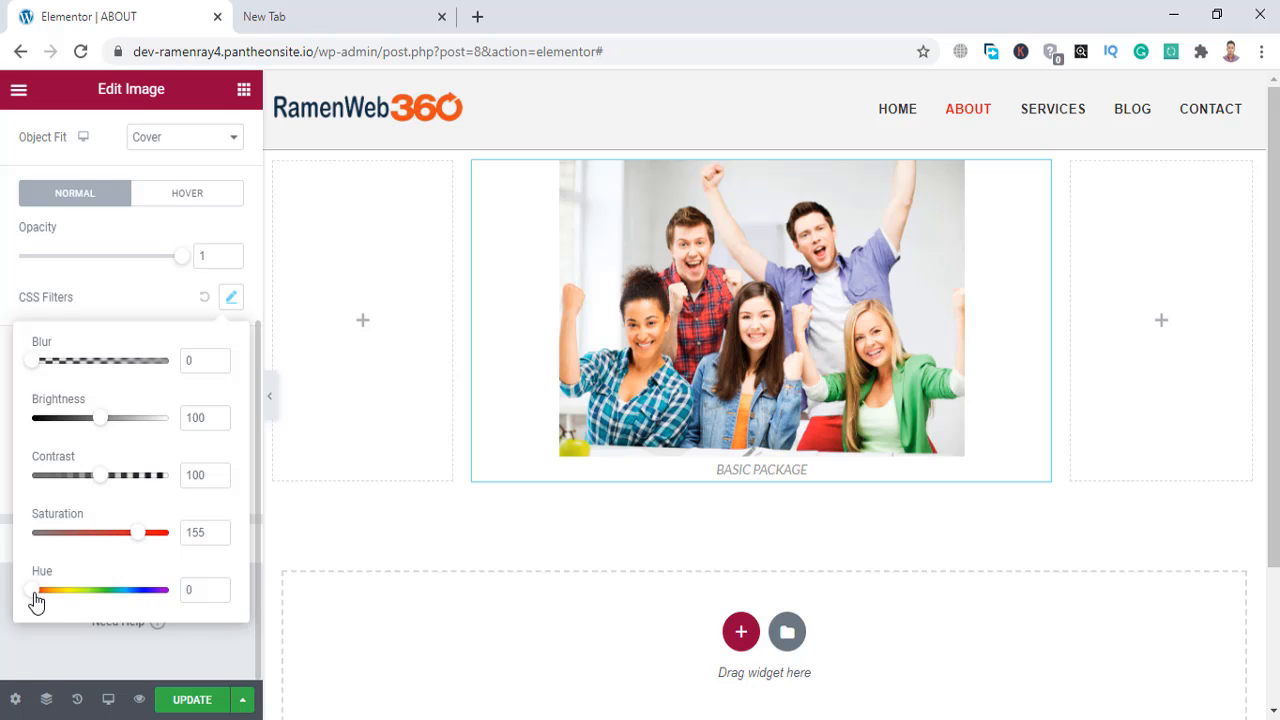
pyautogui.moveTo(43, 598)
pyautogui.mouseDown()
pyautogui.moveTo(72, 597)
pyautogui.moveTo(52, 598)
pyautogui.mouseUp()
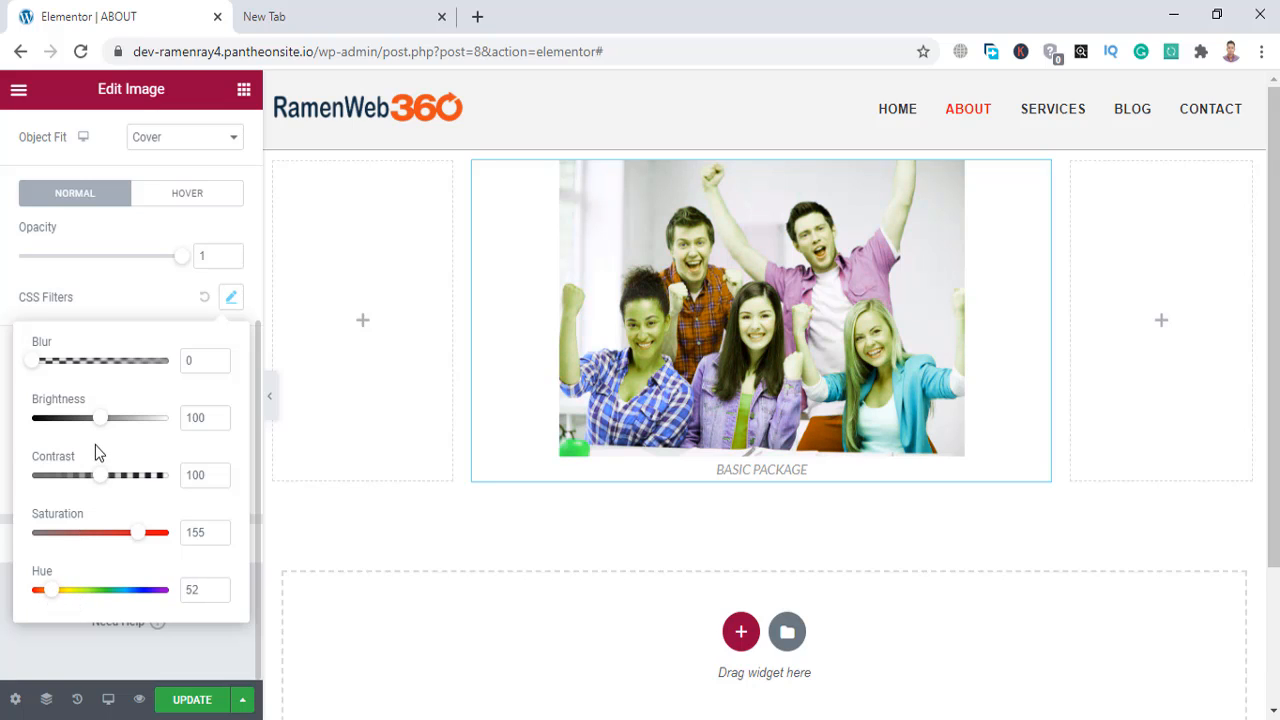
pyautogui.moveTo(103, 431)
pyautogui.mouseDown()
pyautogui.moveTo(131, 426)
pyautogui.moveTo(94, 427)
pyautogui.mouseUp()
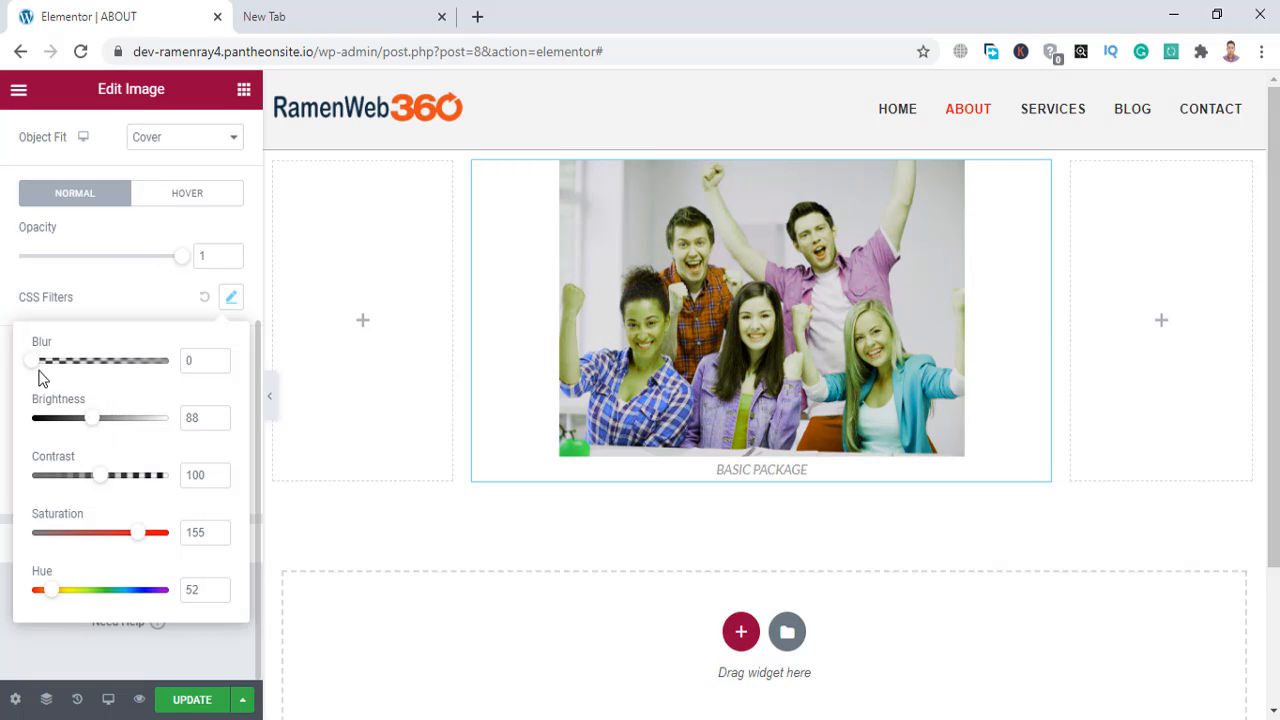
pyautogui.moveTo(36, 372)
pyautogui.mouseDown()
pyautogui.moveTo(77, 366)
pyautogui.moveTo(45, 368)
pyautogui.mouseUp()
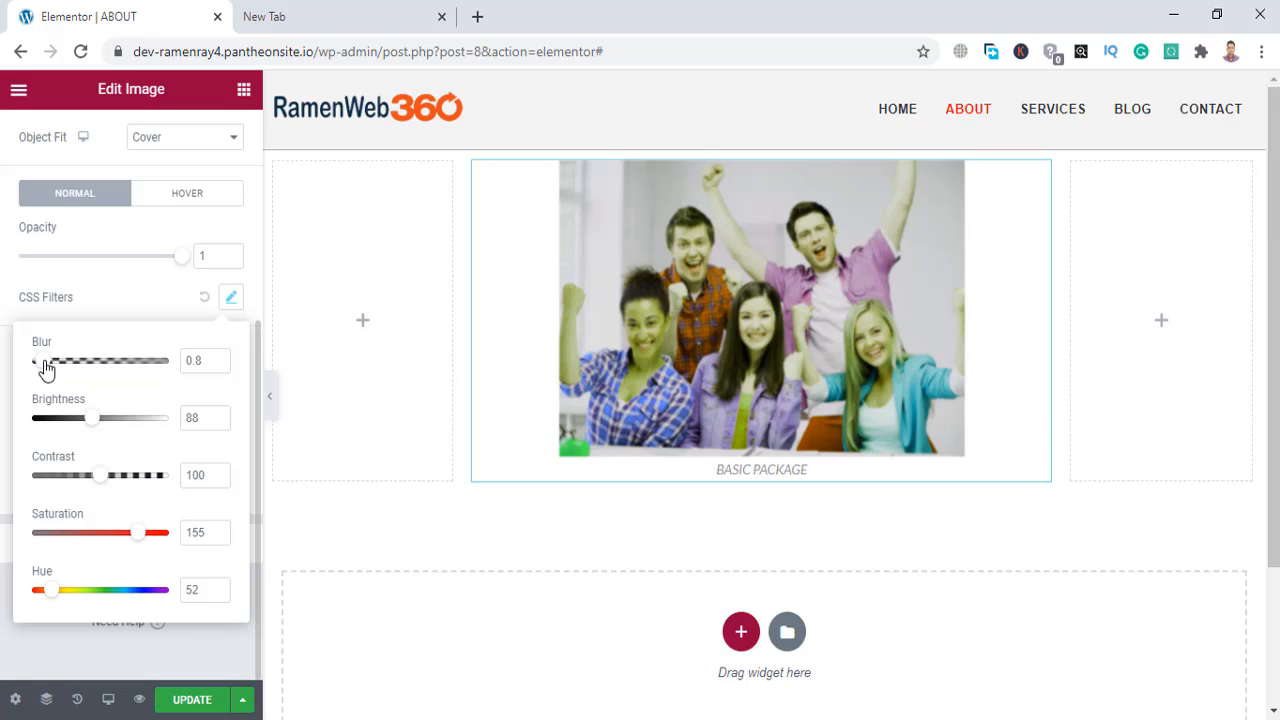
pyautogui.click(207, 300)
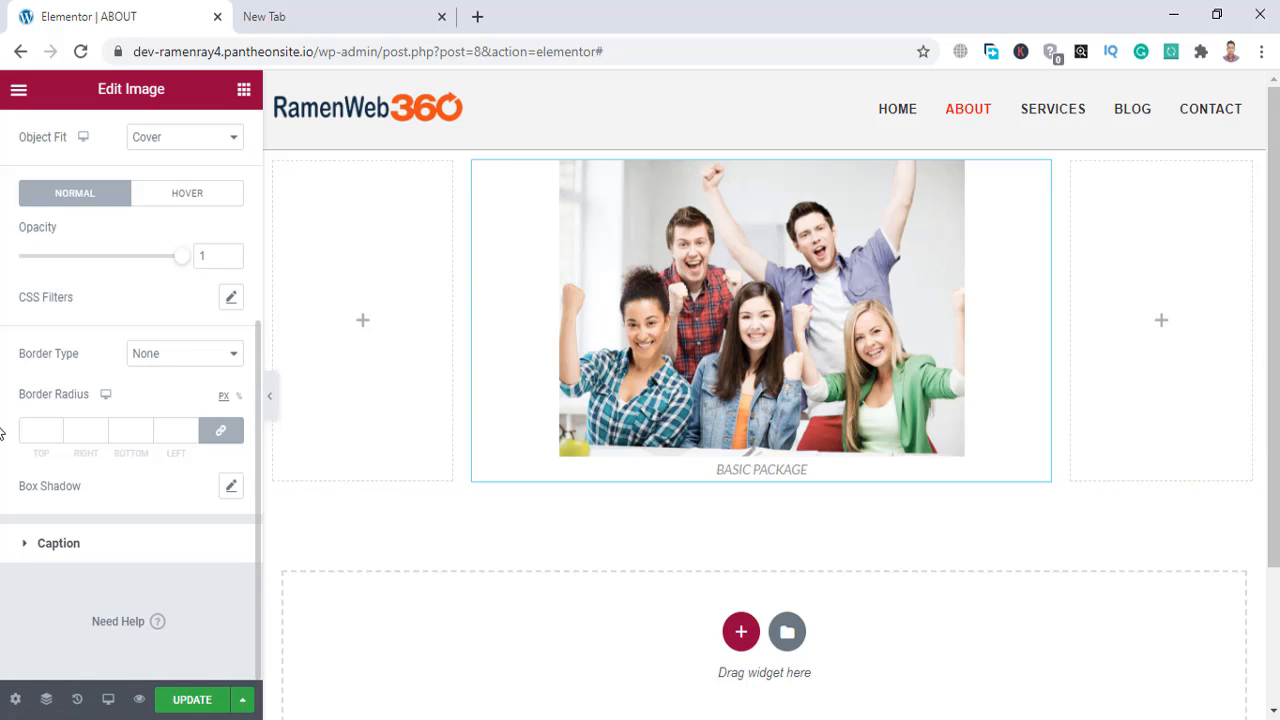
# Set the image's border type to Solid.
pyautogui.click(181, 354)
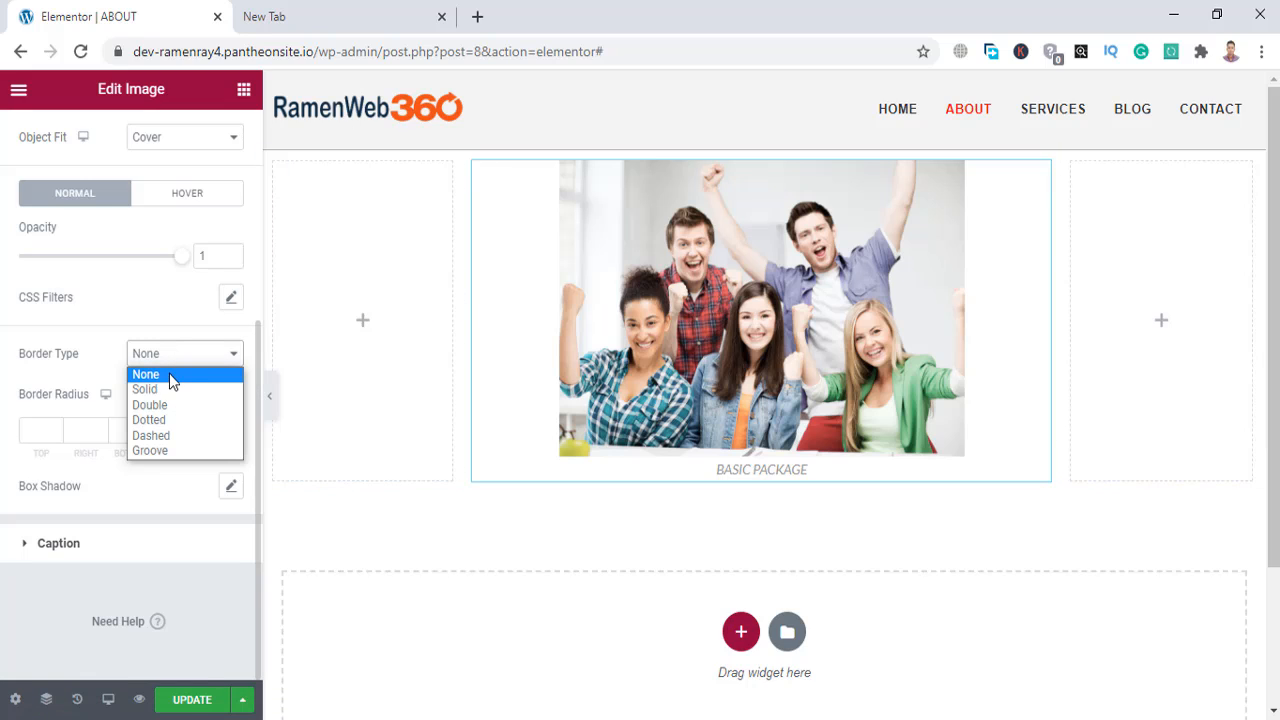
pyautogui.click(161, 390)
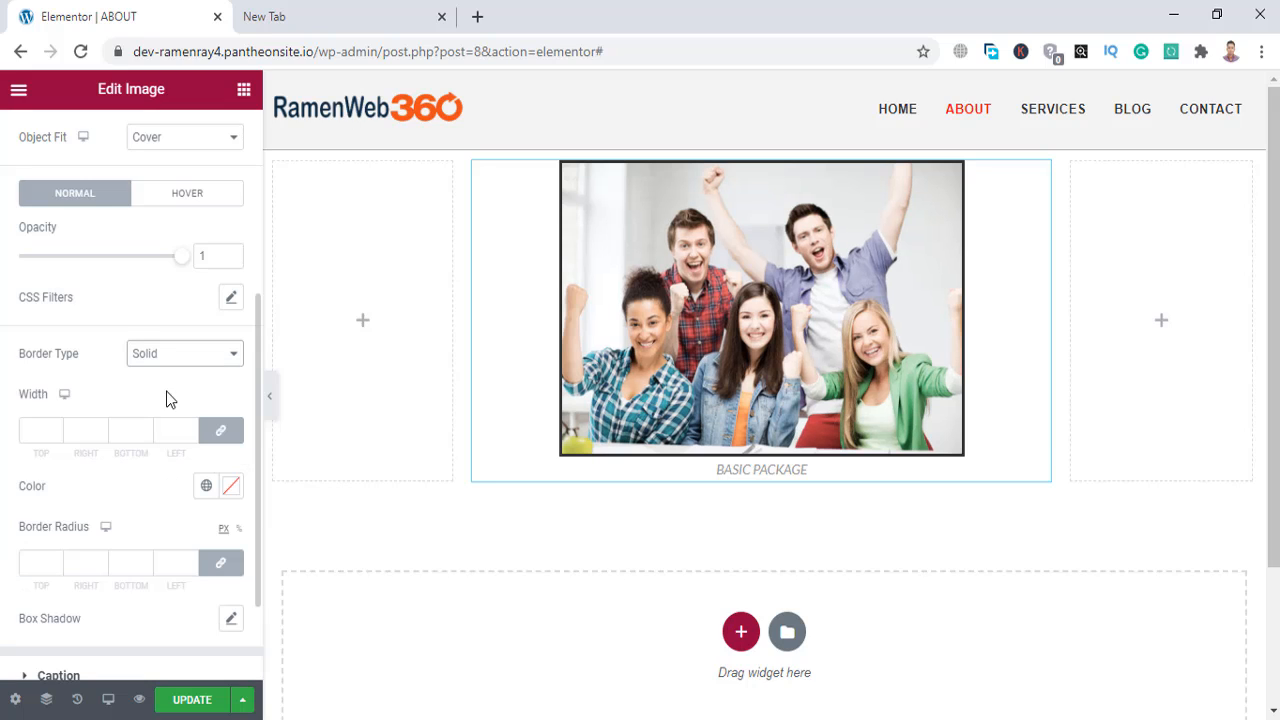
pyautogui.scroll(-1, 161, 400)
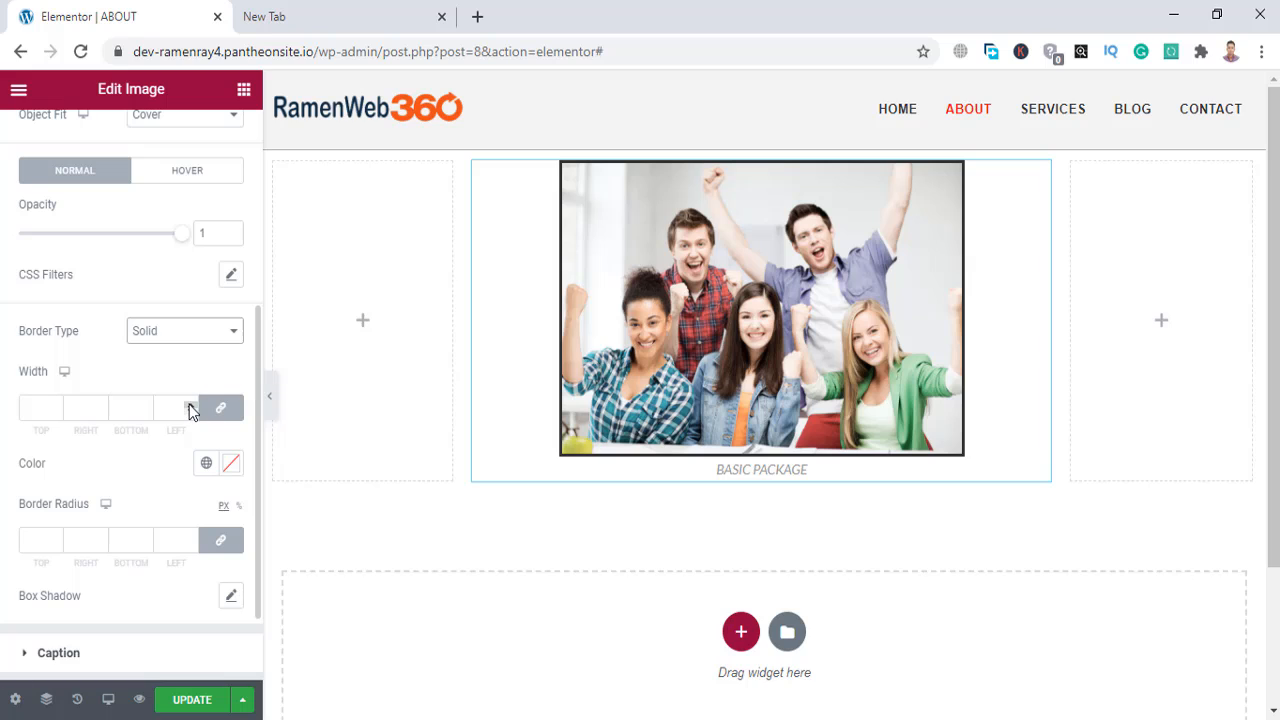
# Set the image's border width to 5 px on all sides and its border color to bright green.
pyautogui.click(189, 407)
pyautogui.write('5')
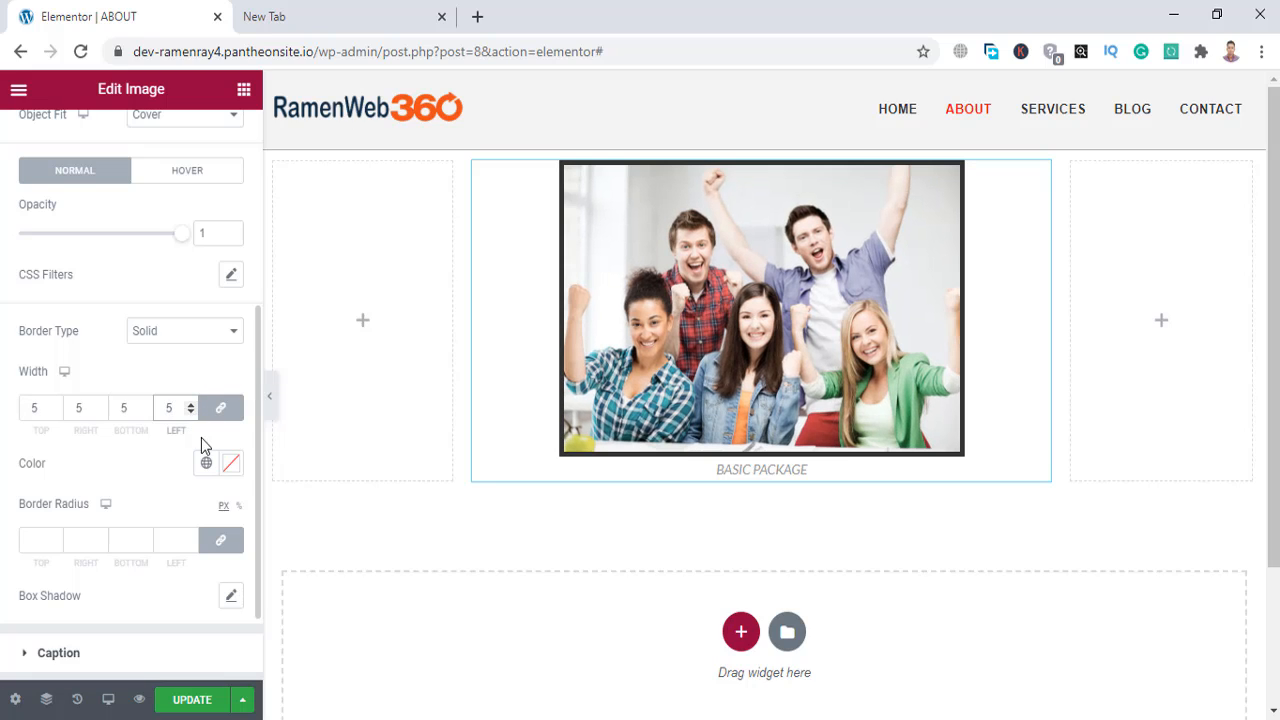
pyautogui.click(230, 464)
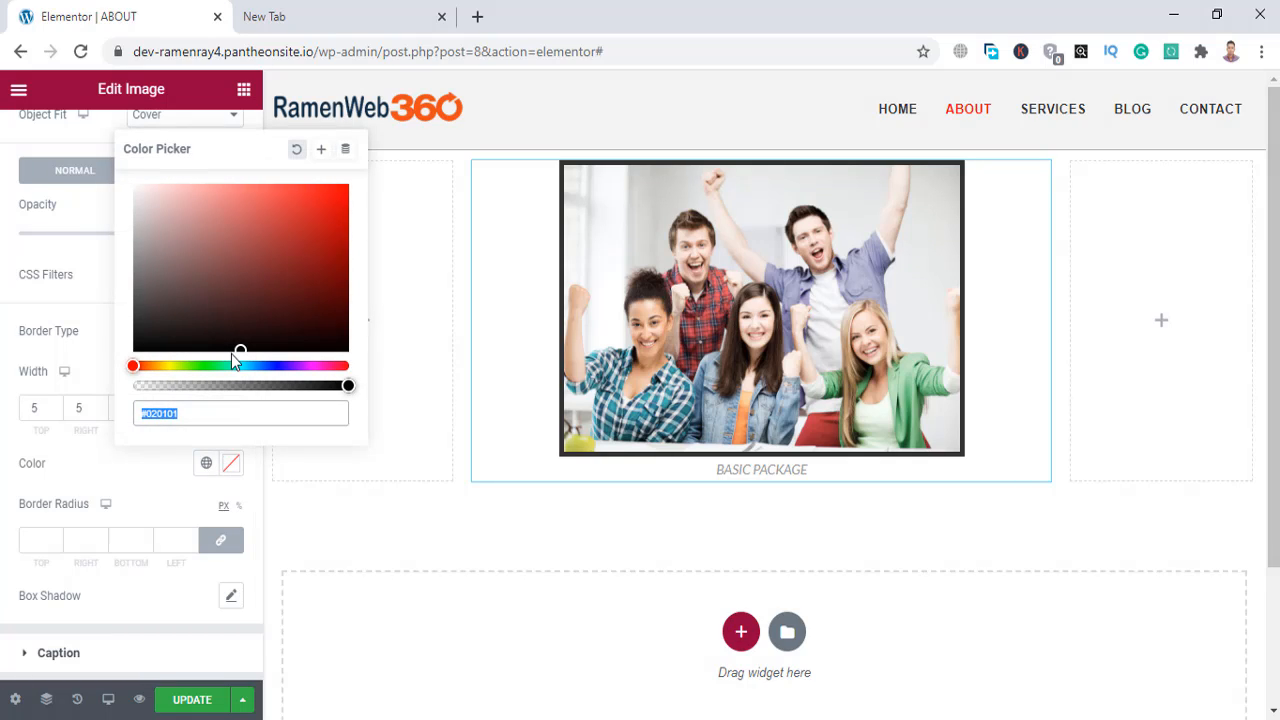
pyautogui.moveTo(229, 365); pyautogui.dragTo(219, 365)
pyautogui.click(340, 198)
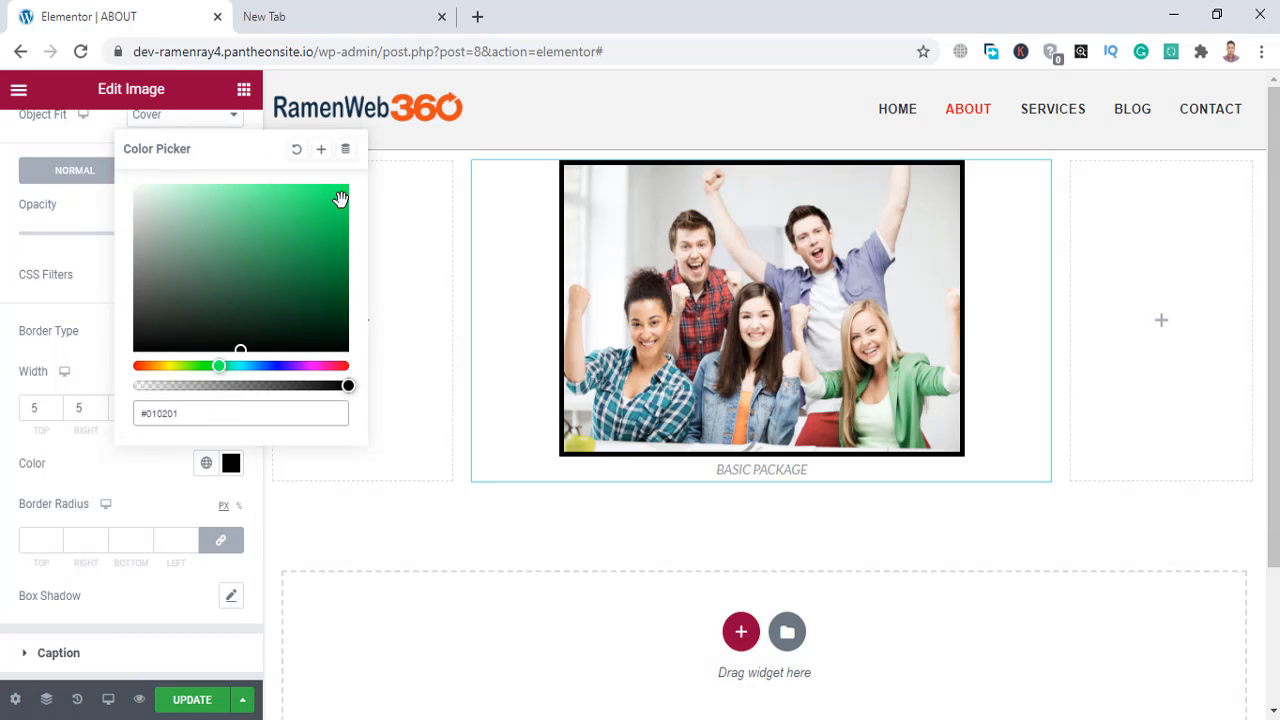
pyautogui.click(5, 366)
# Round the image's corners with a border radius of 60 px on all sides.
pyautogui.scroll(-1, 163, 522)
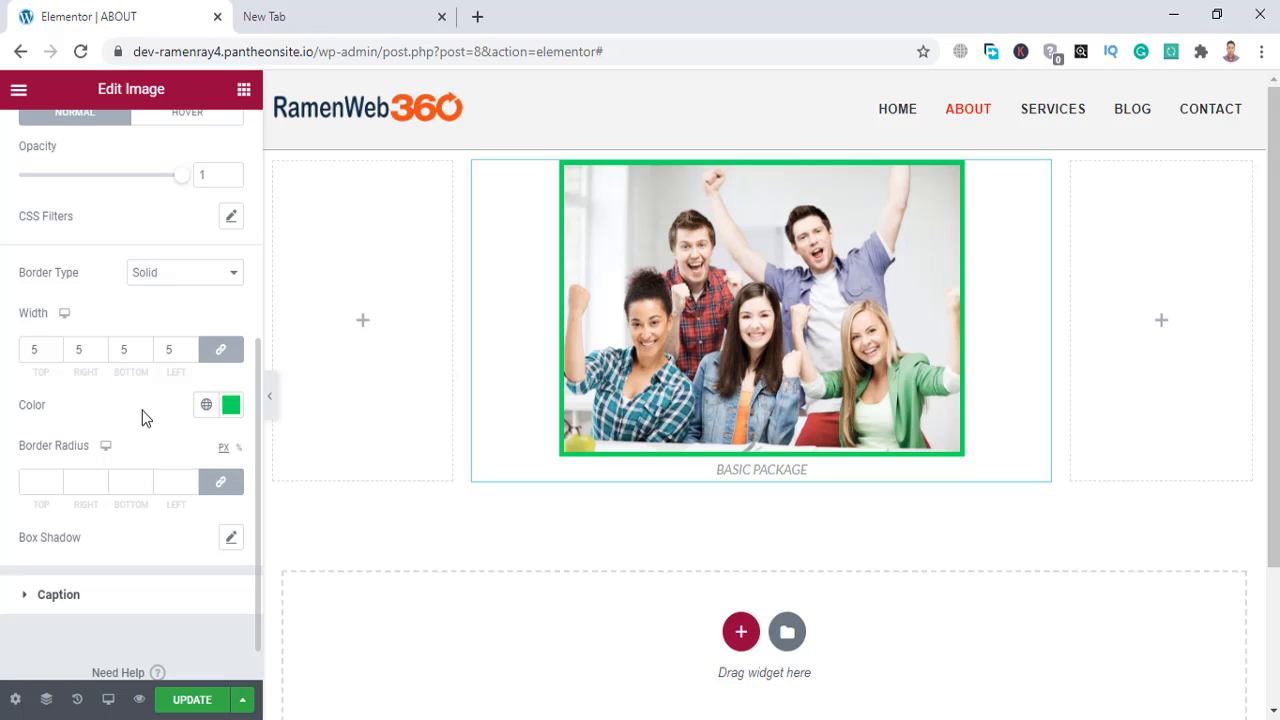
pyautogui.doubleClick(192, 480)
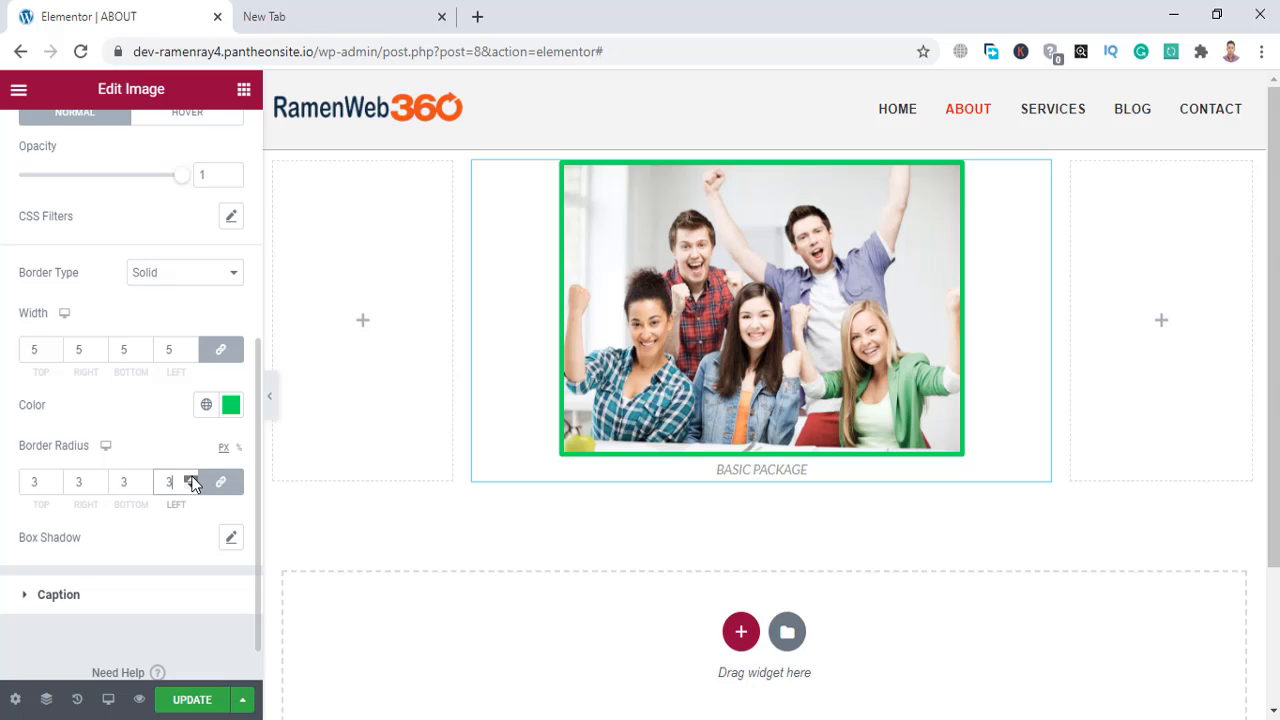
pyautogui.doubleClick(191, 479)
pyautogui.moveTo(191, 479); pyautogui.dragTo(191, 480)
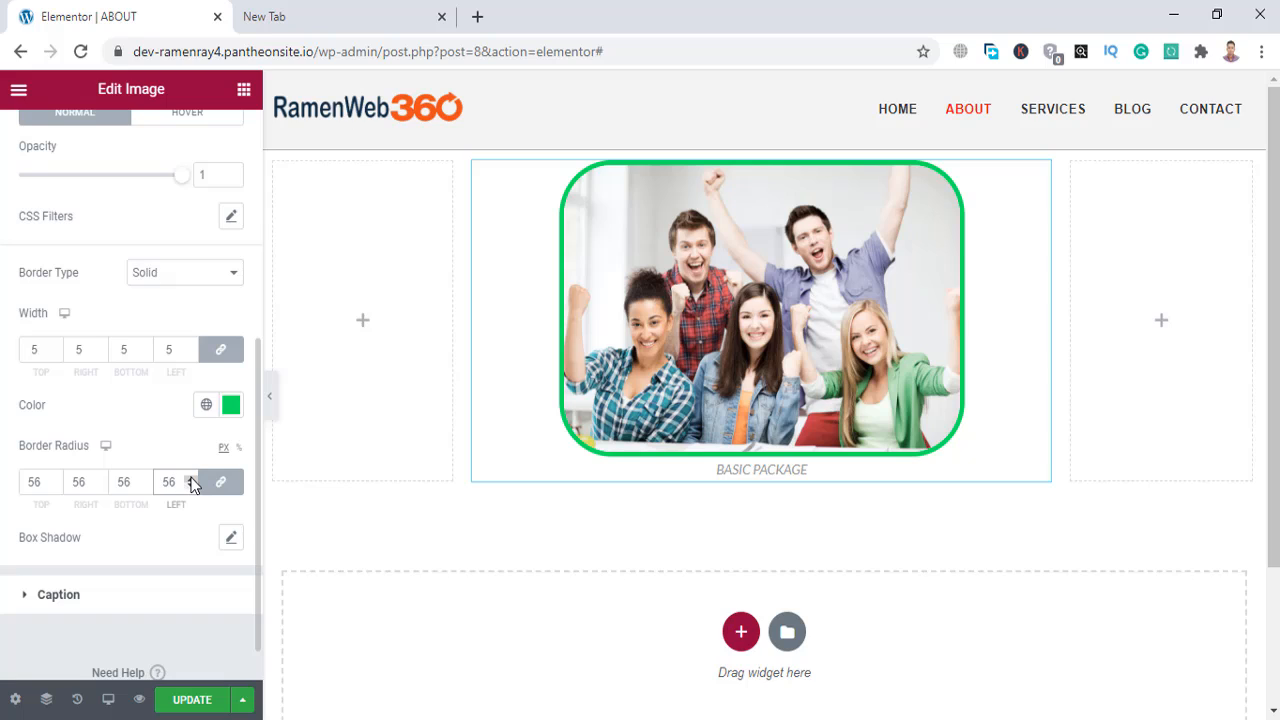
pyautogui.click(190, 478)
pyautogui.click(190, 478)
pyautogui.click(190, 478)
pyautogui.click(190, 478)
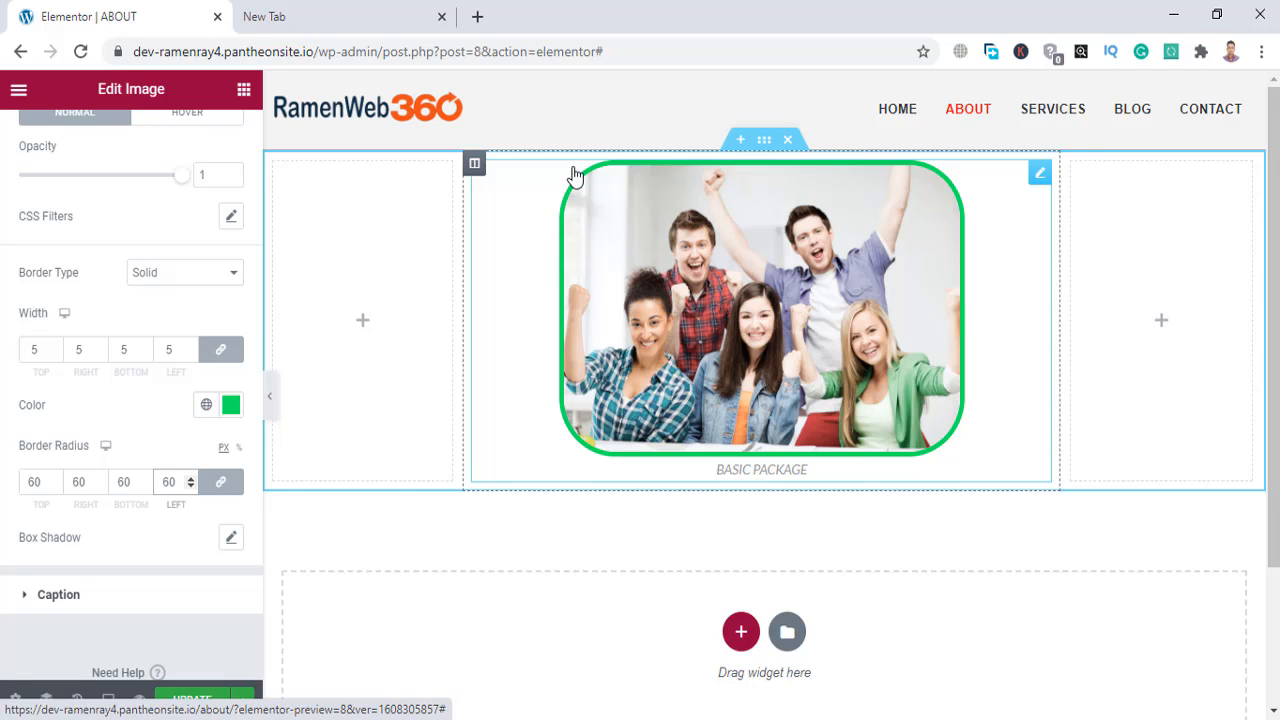
pyautogui.click(1, 498)
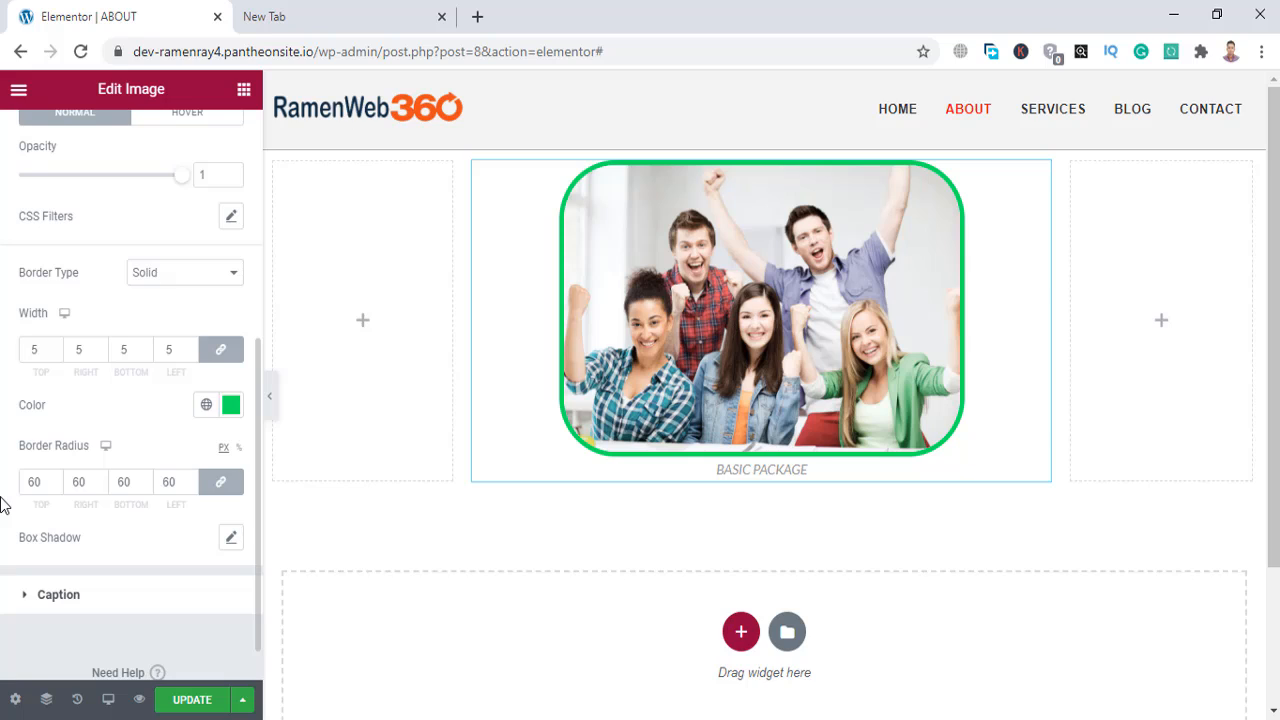
# Add a box shadow to the image with horizontal offset 7, vertical offset 6 and spread 14.
pyautogui.scroll(-1, 1, 505)
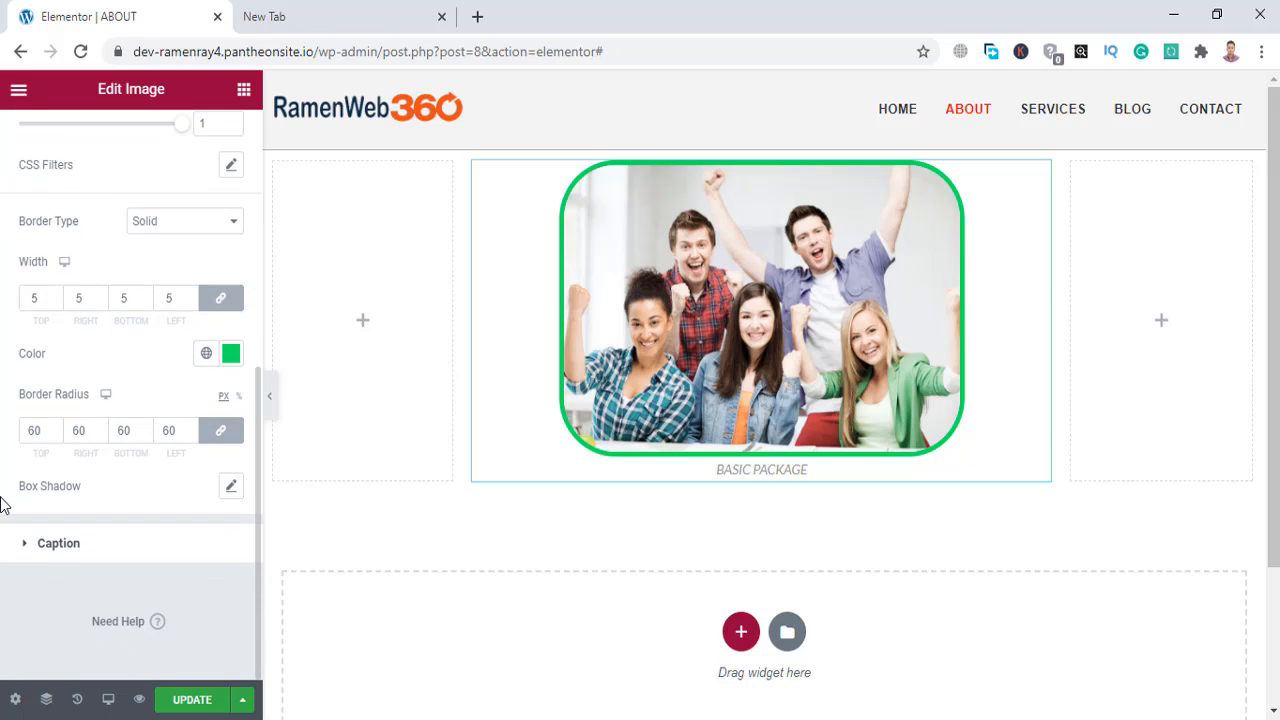
pyautogui.click(229, 487)
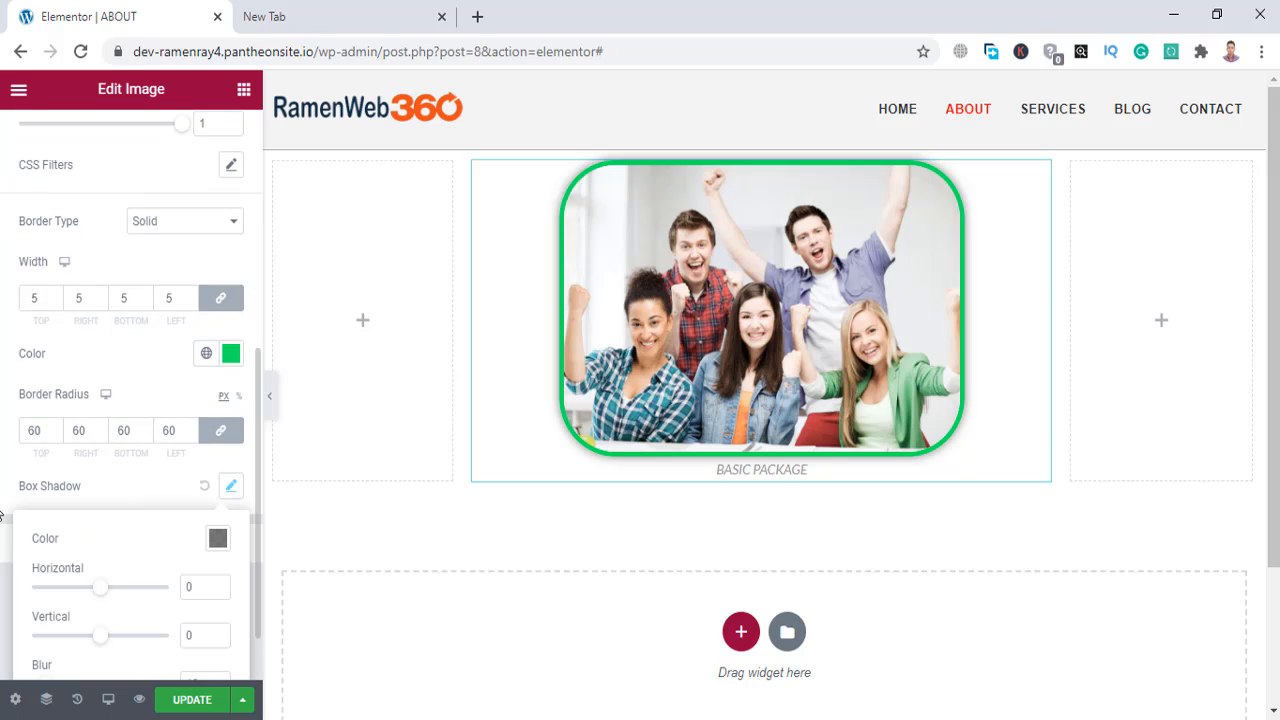
pyautogui.scroll(-1, 1, 512)
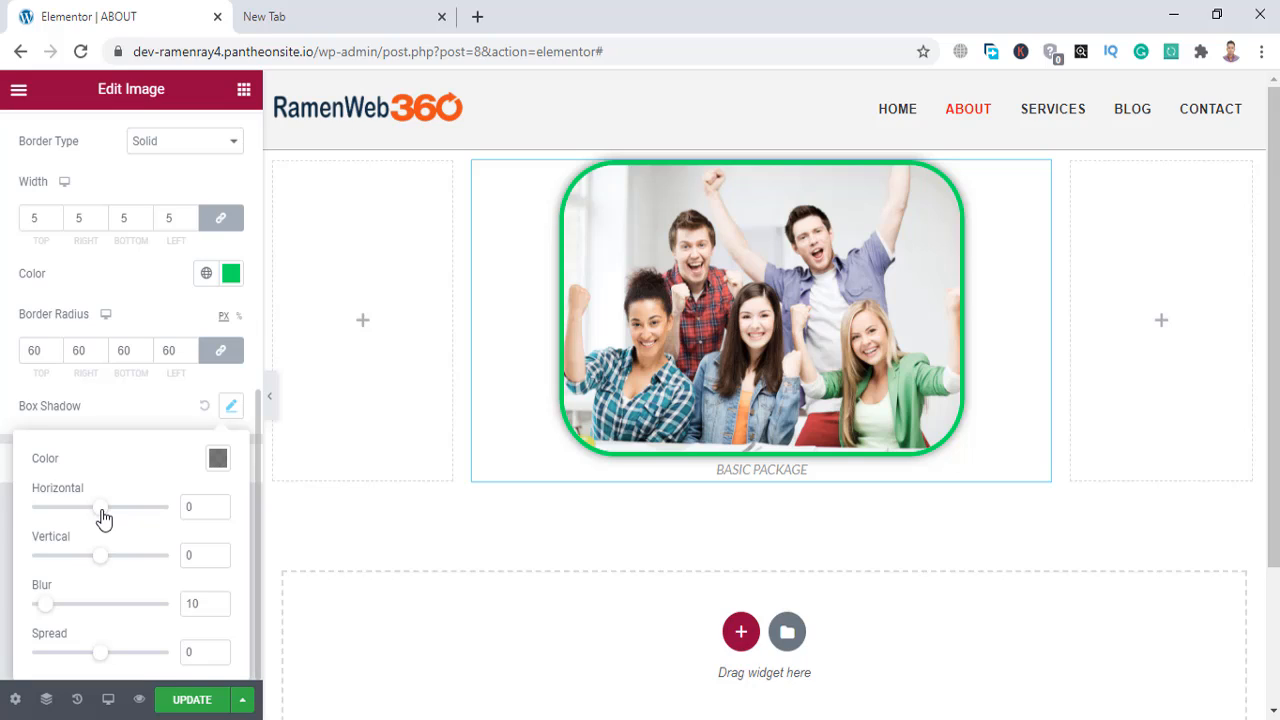
pyautogui.moveTo(103, 517); pyautogui.dragTo(108, 520)
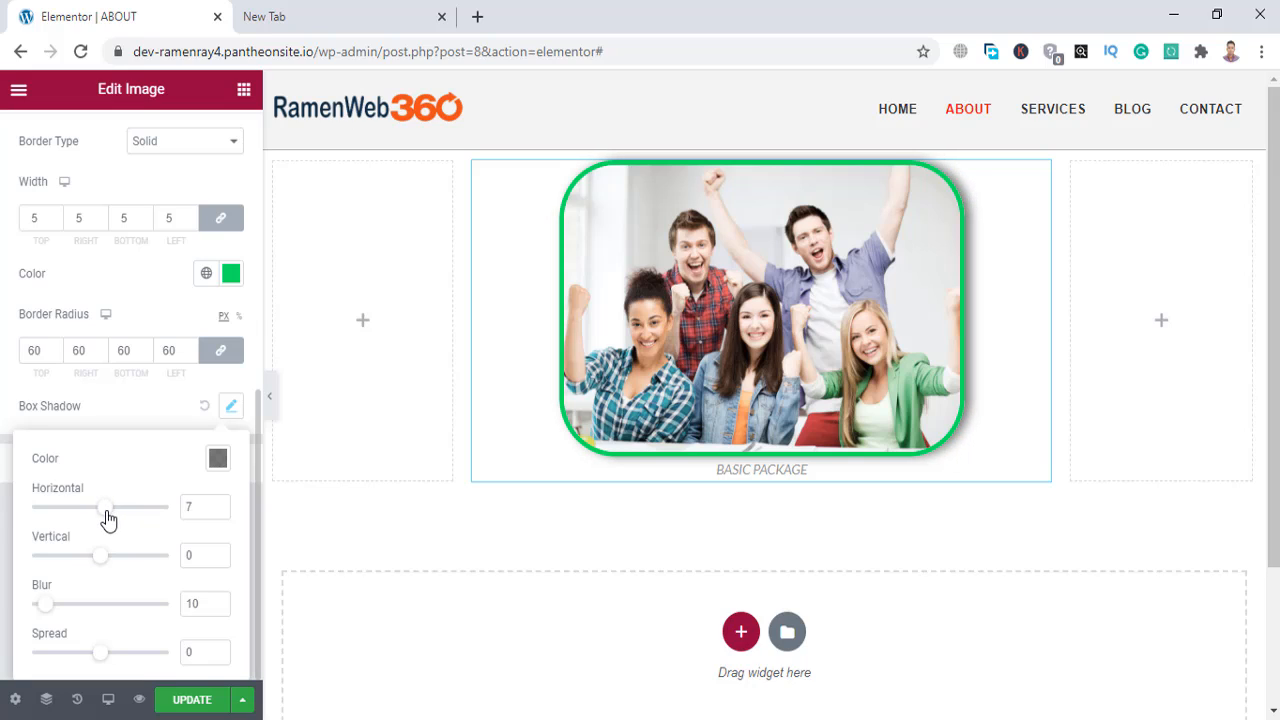
pyautogui.moveTo(100, 568); pyautogui.dragTo(110, 566)
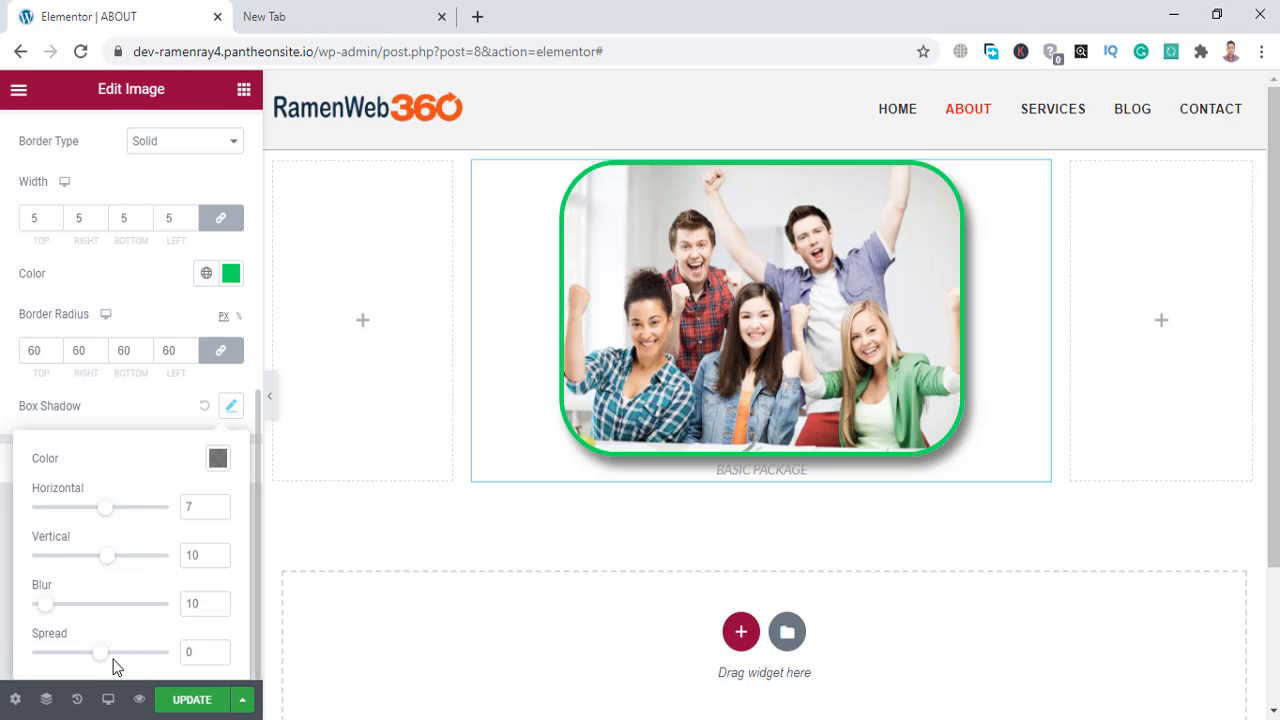
pyautogui.moveTo(100, 656); pyautogui.dragTo(109, 656)
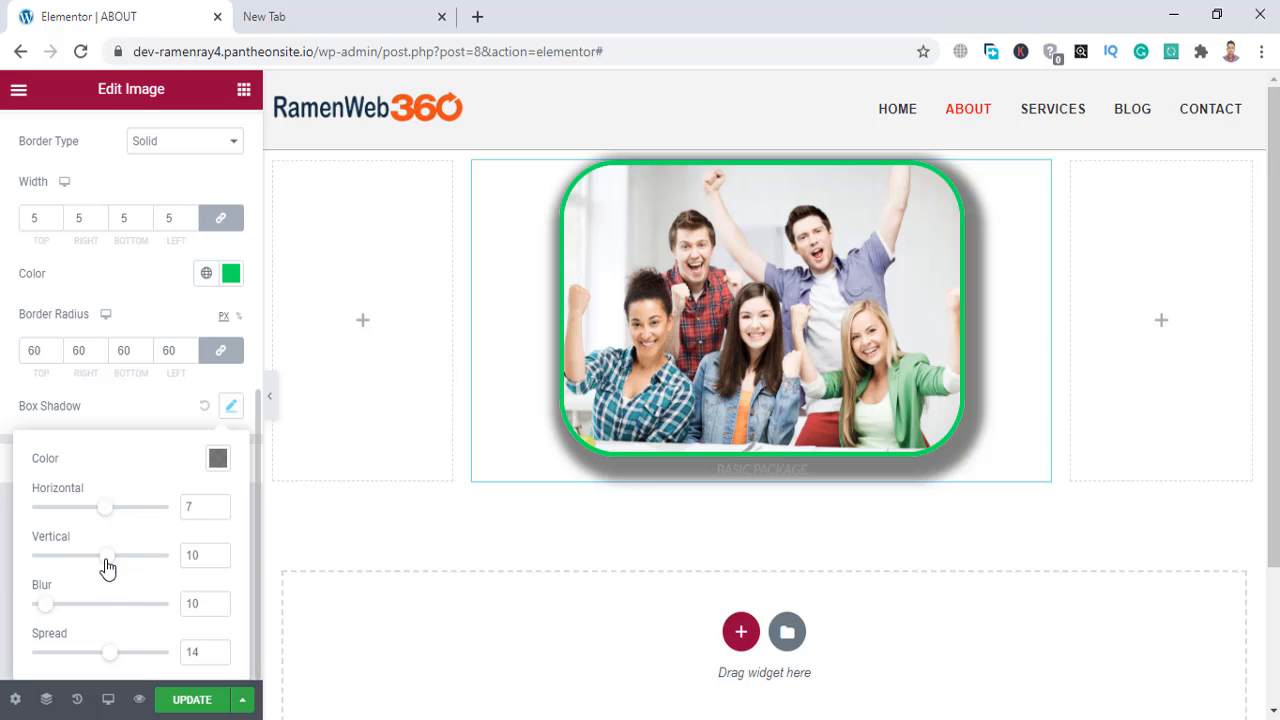
pyautogui.moveTo(107, 563); pyautogui.dragTo(103, 563)
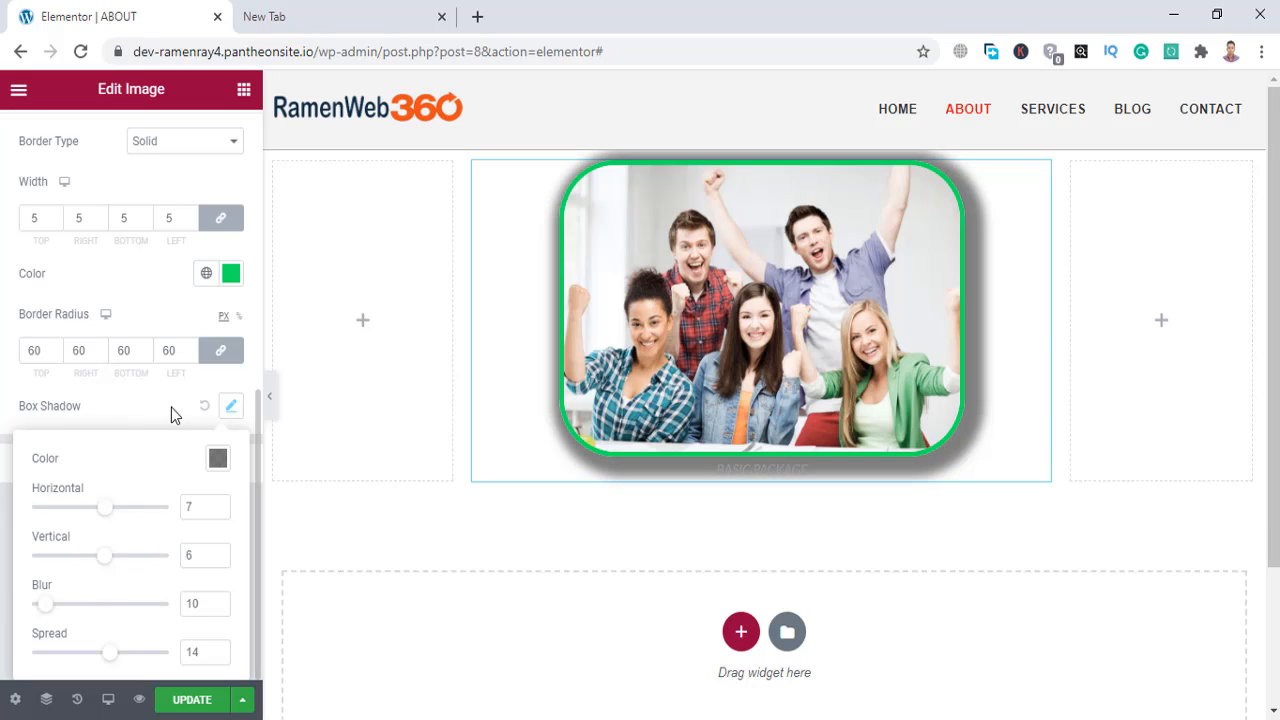
pyautogui.click(229, 406)
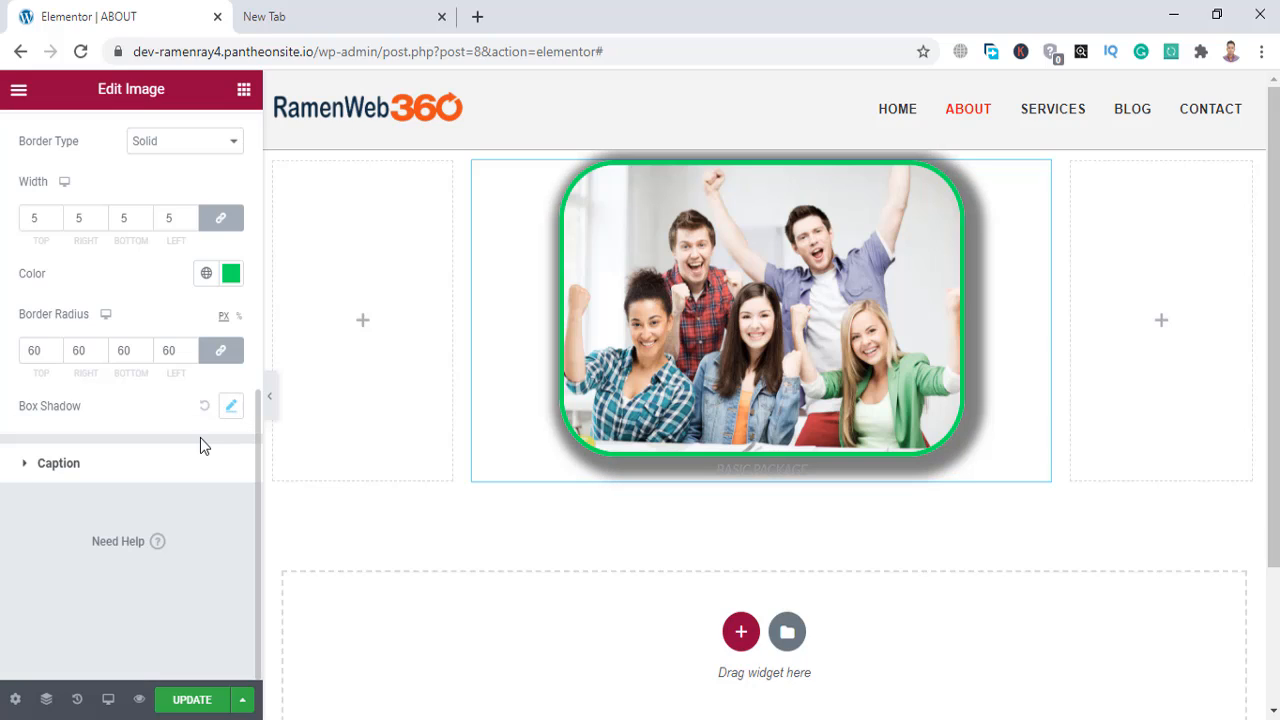
# Set the image caption's text color to red (#EF0B0B).
pyautogui.click(60, 463)
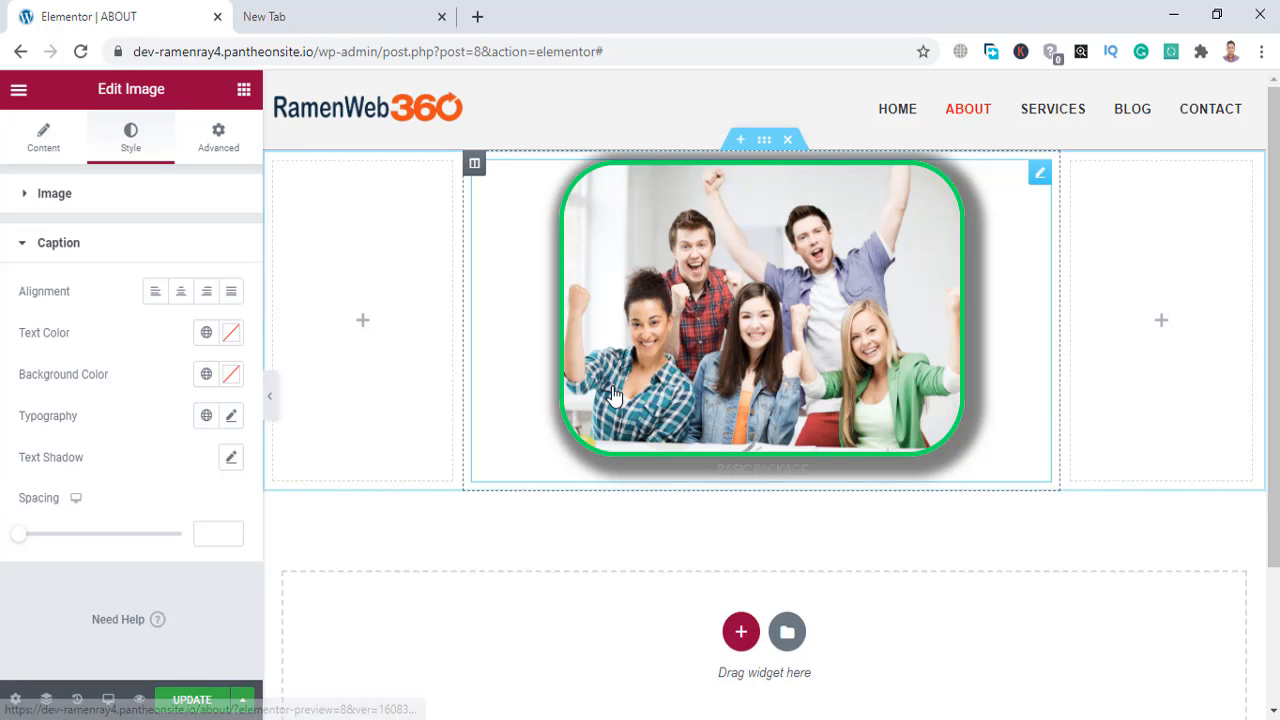
pyautogui.scroll(-2, 737, 374)
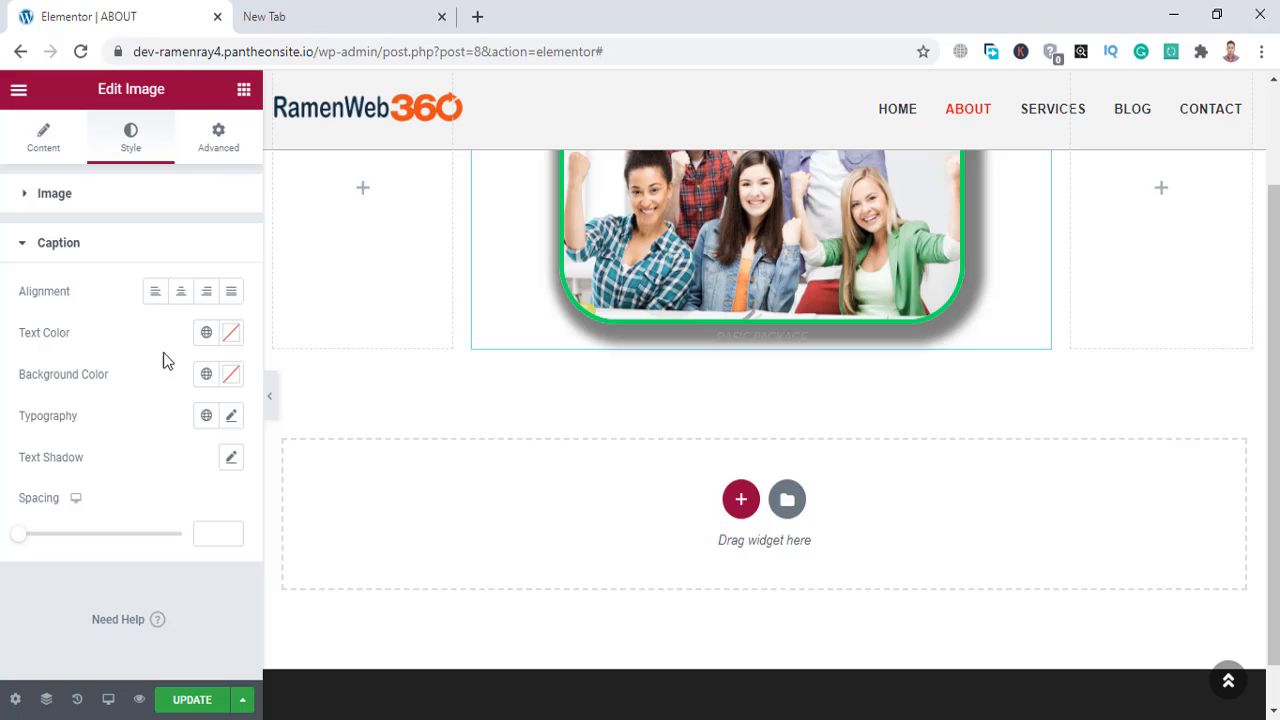
pyautogui.click(231, 334)
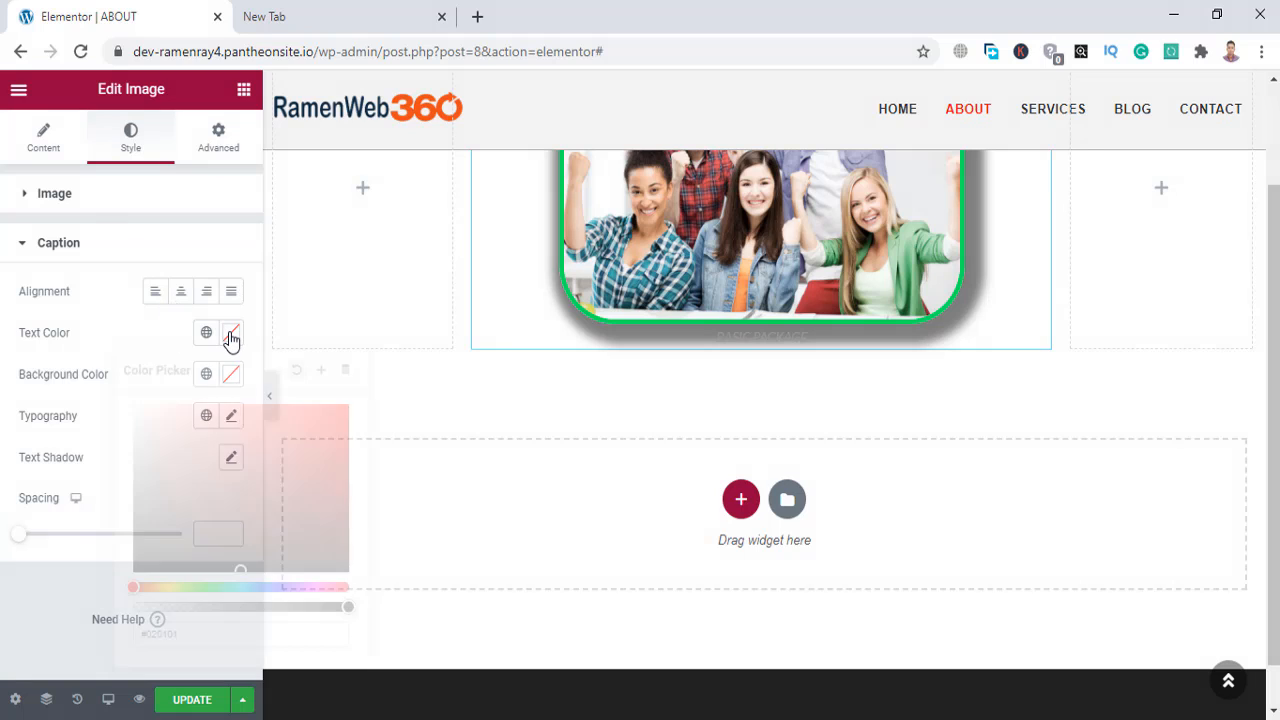
pyautogui.click(338, 414)
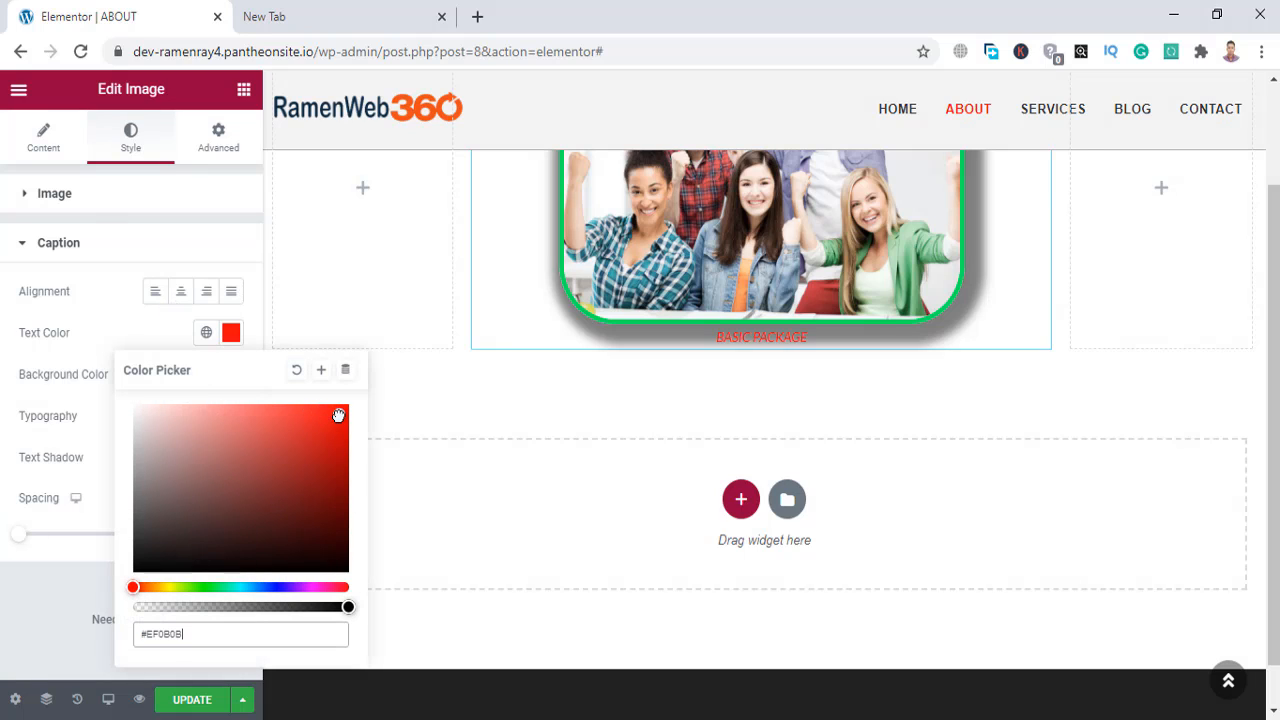
pyautogui.click(4, 337)
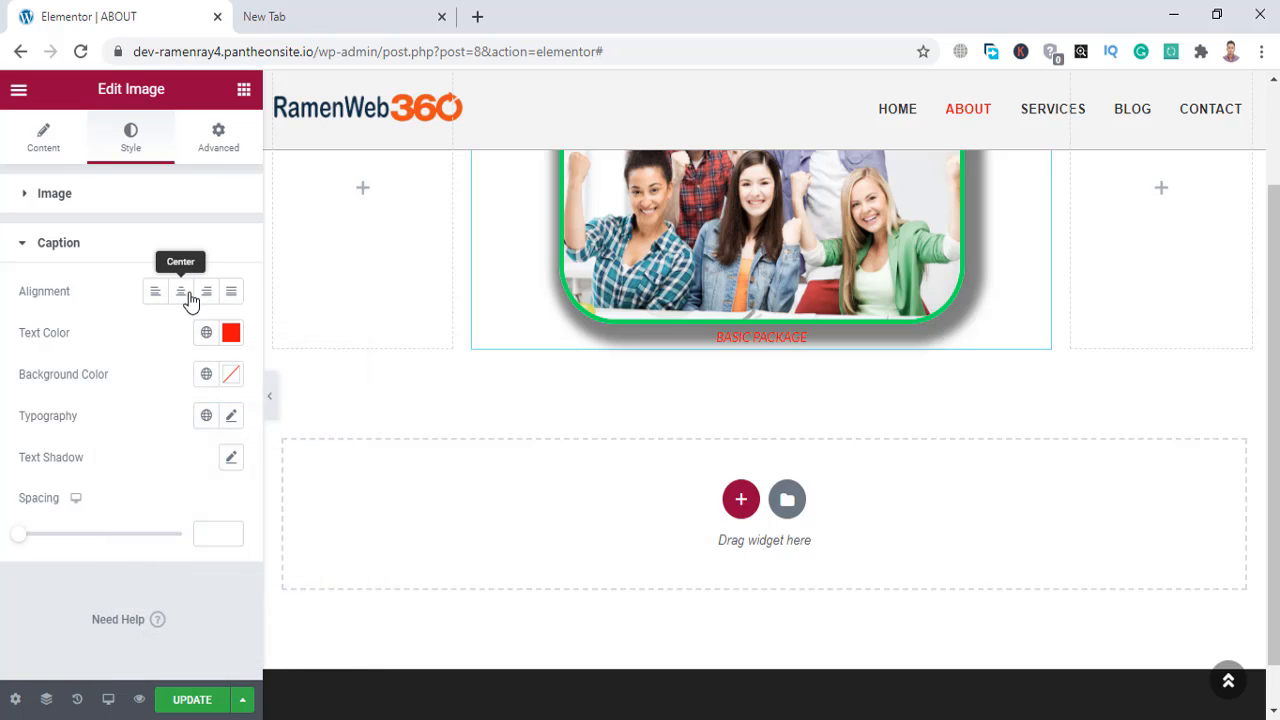
# Try left alignment on the image caption and set its alignment to Center.
pyautogui.click(178, 293)
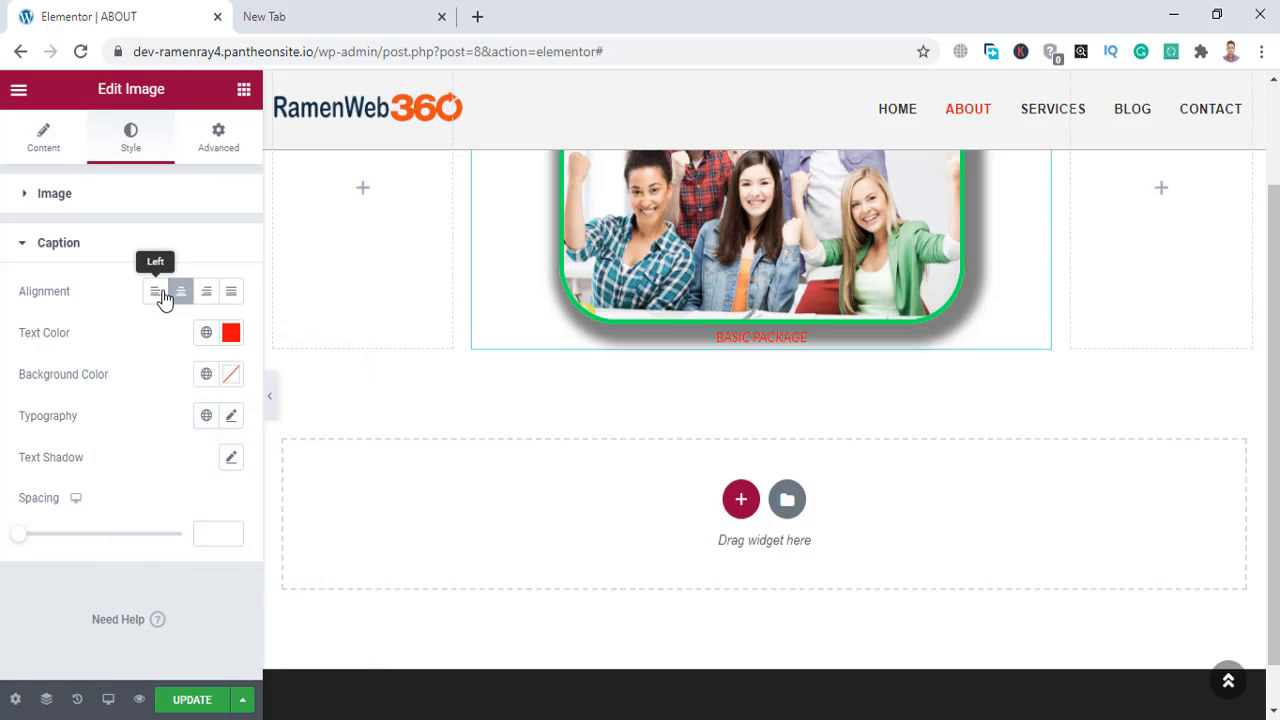
pyautogui.click(160, 294)
pyautogui.click(183, 295)
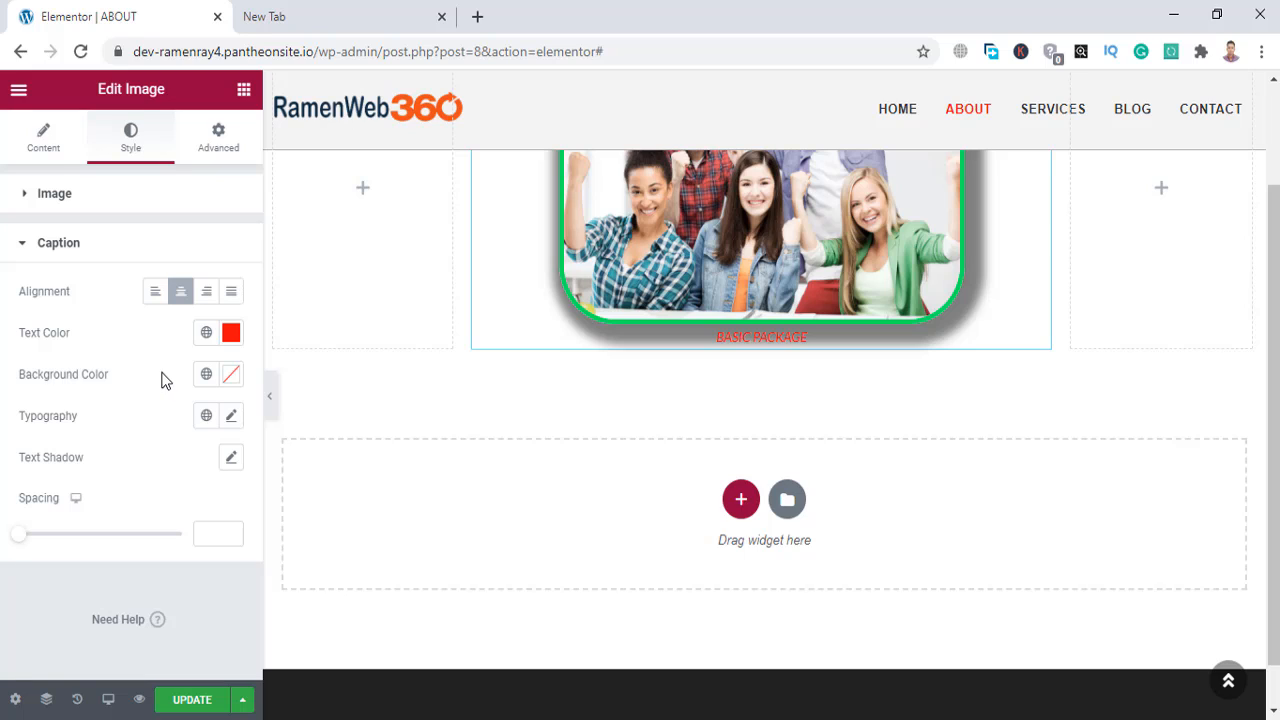
# Try a bright green caption background and set the background color to grayish green (#B0BDAF).
pyautogui.click(231, 376)
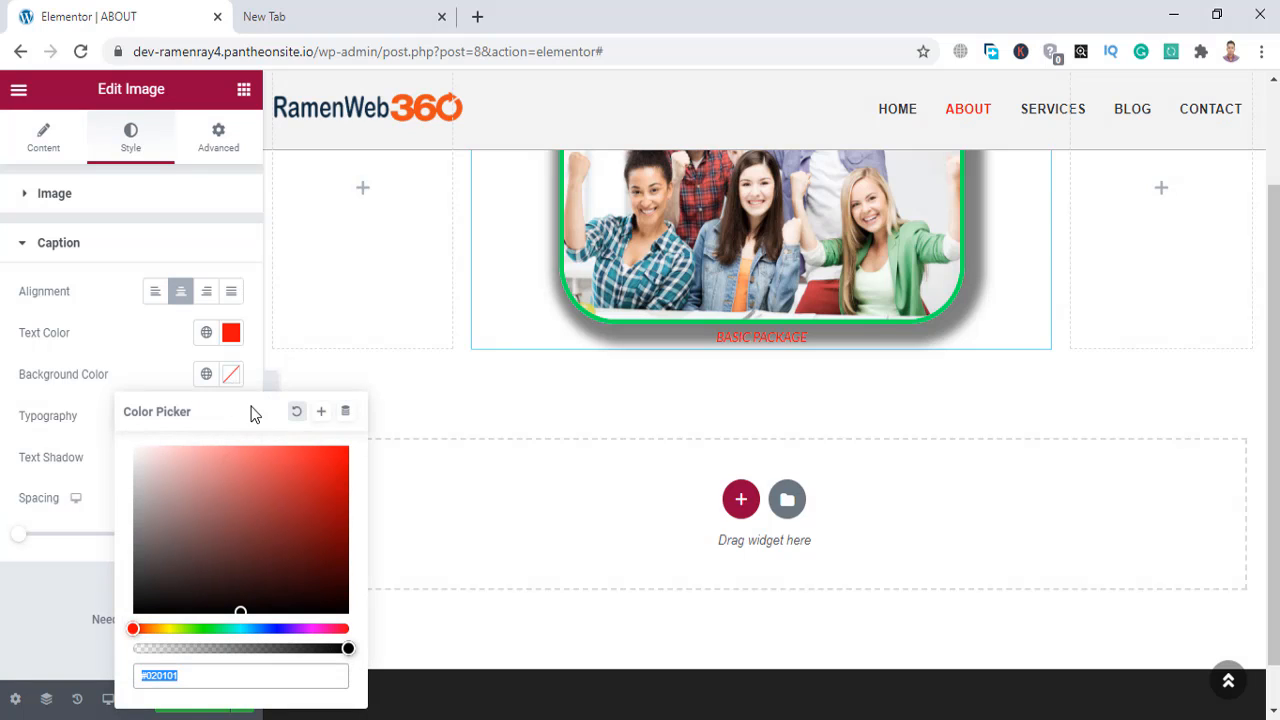
pyautogui.click(201, 628)
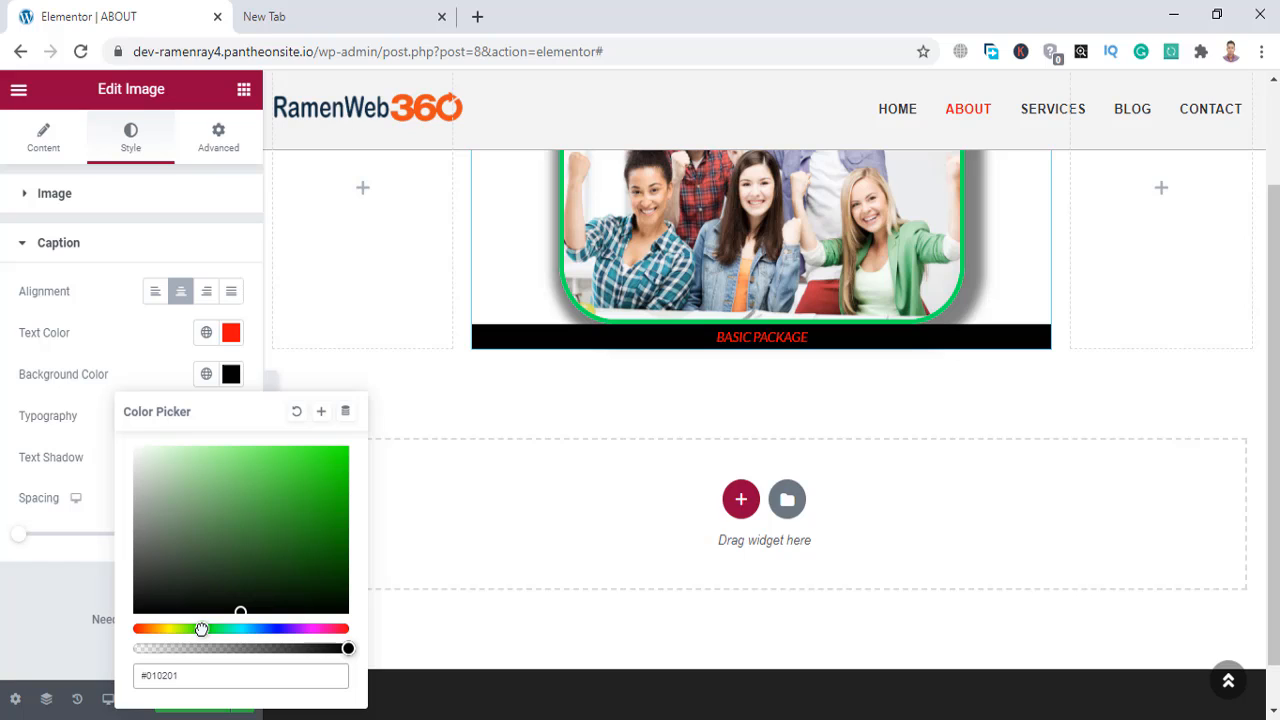
pyautogui.click(339, 455)
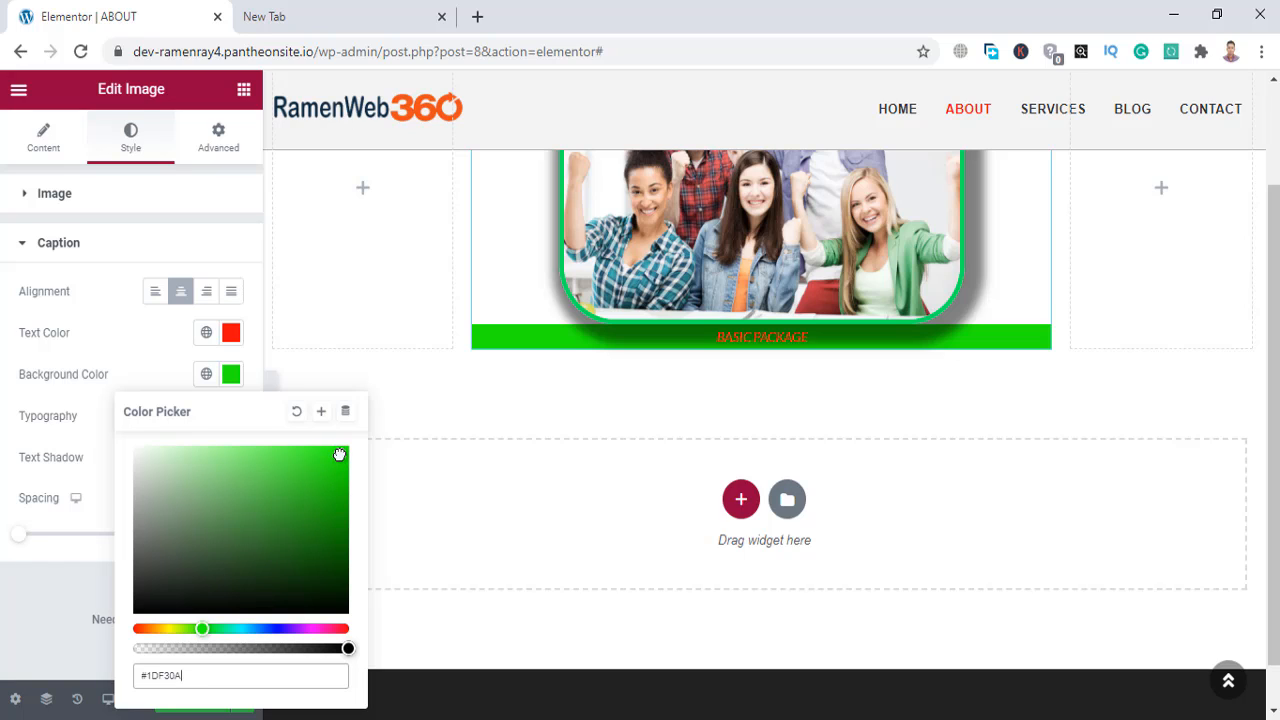
pyautogui.click(148, 490)
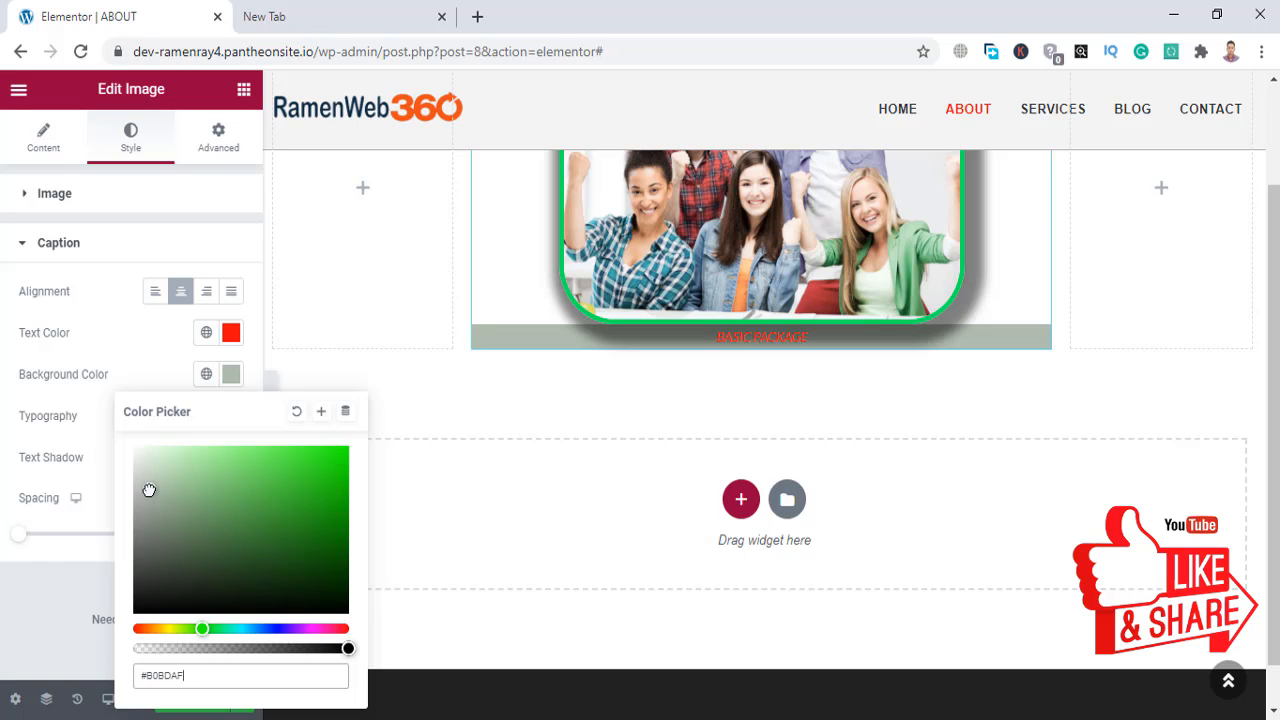
pyautogui.click(4, 459)
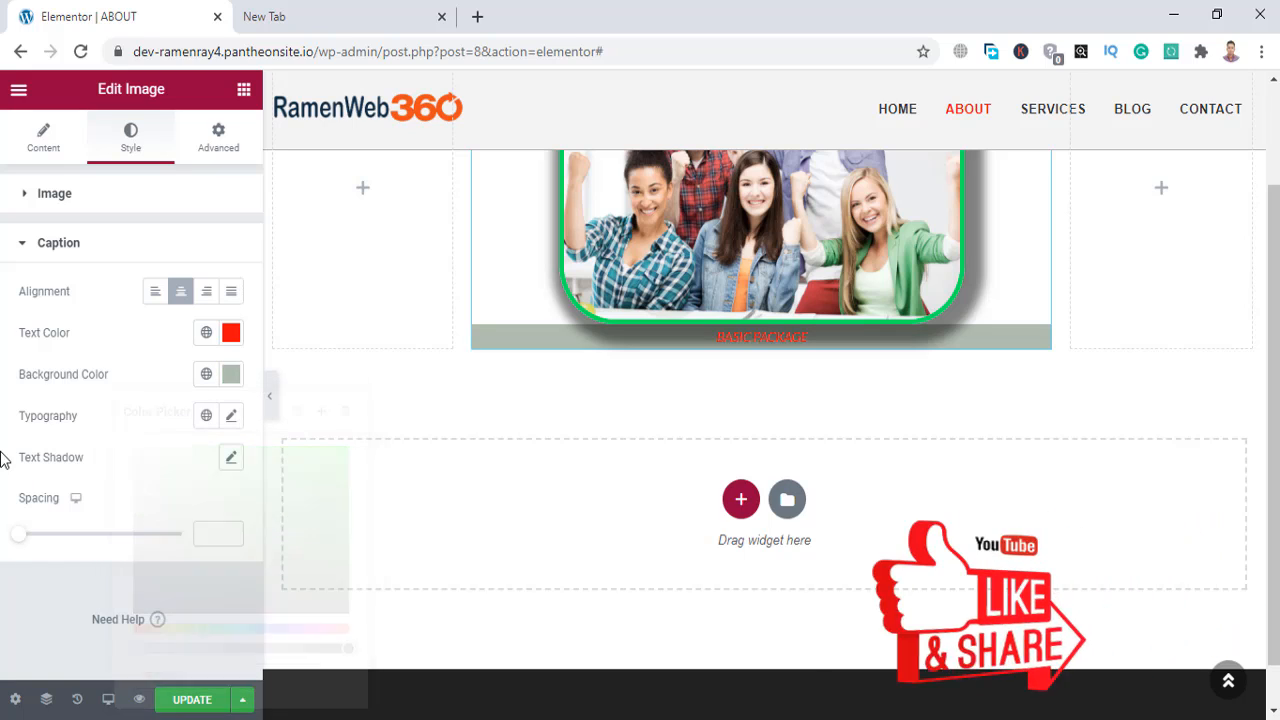
# Set the caption's font family to Arial and its font size to 43 px.
pyautogui.click(232, 417)
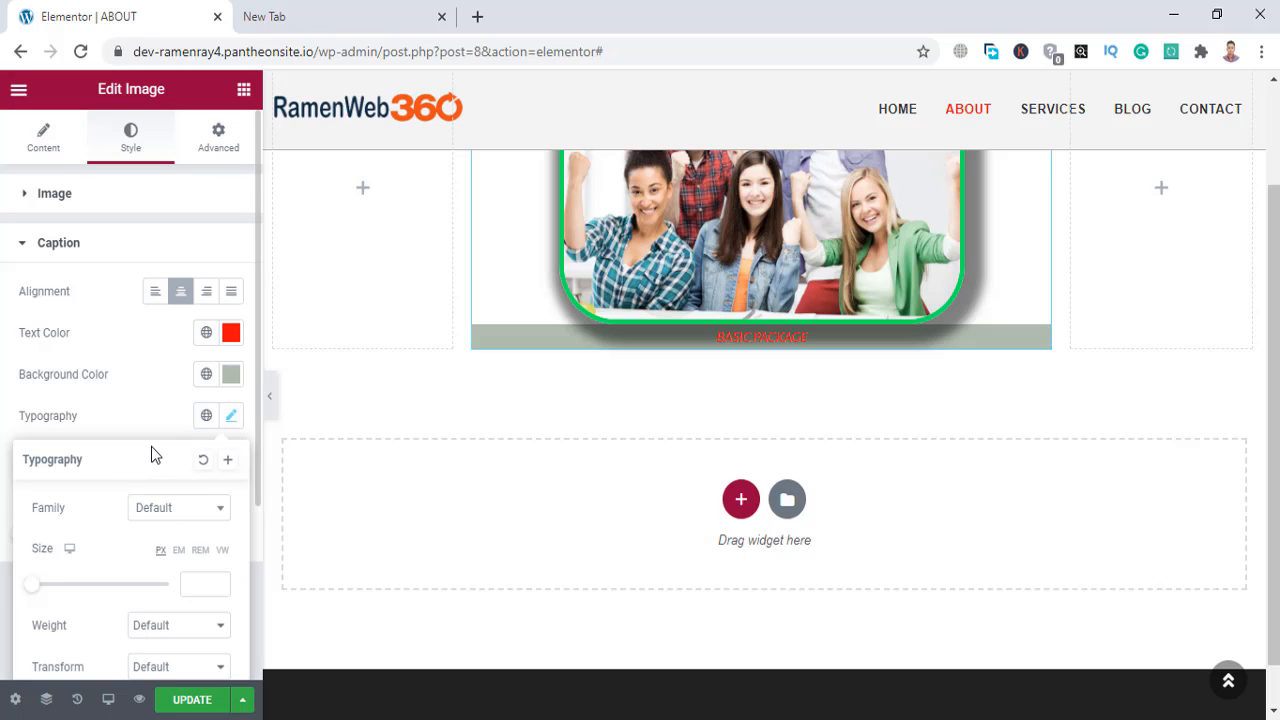
pyautogui.scroll(-3, 141, 460)
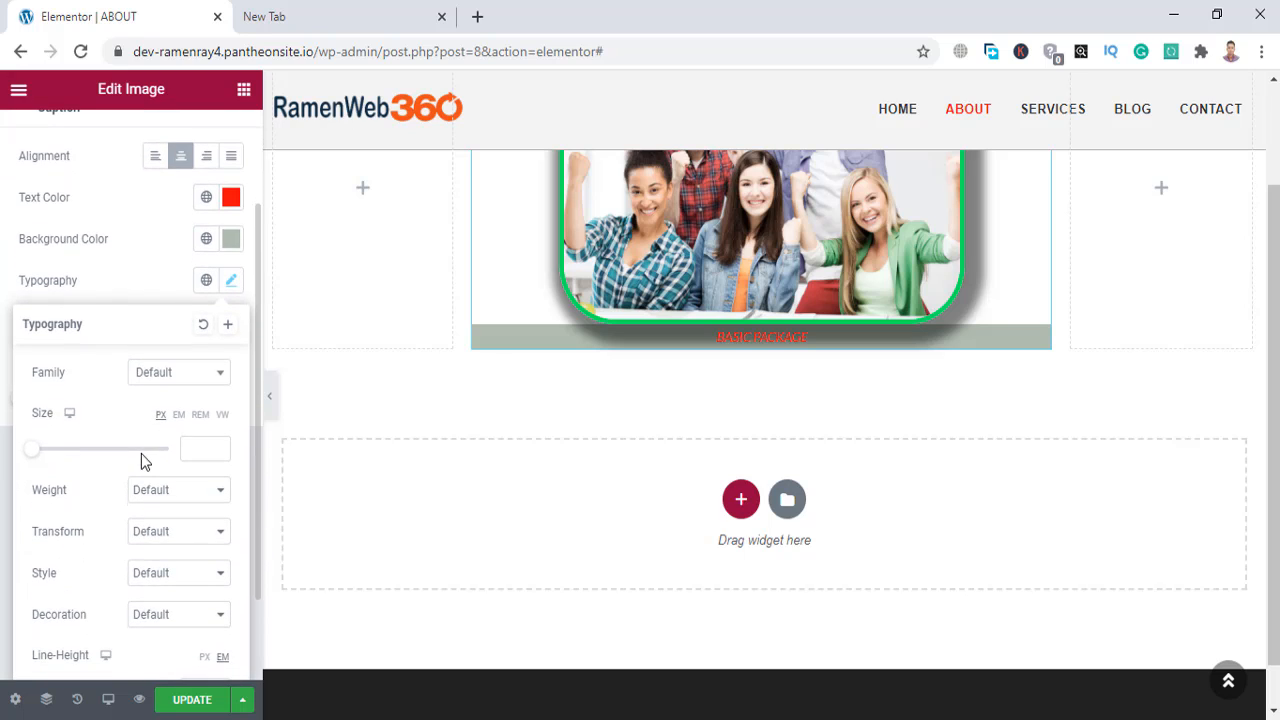
pyautogui.click(165, 374)
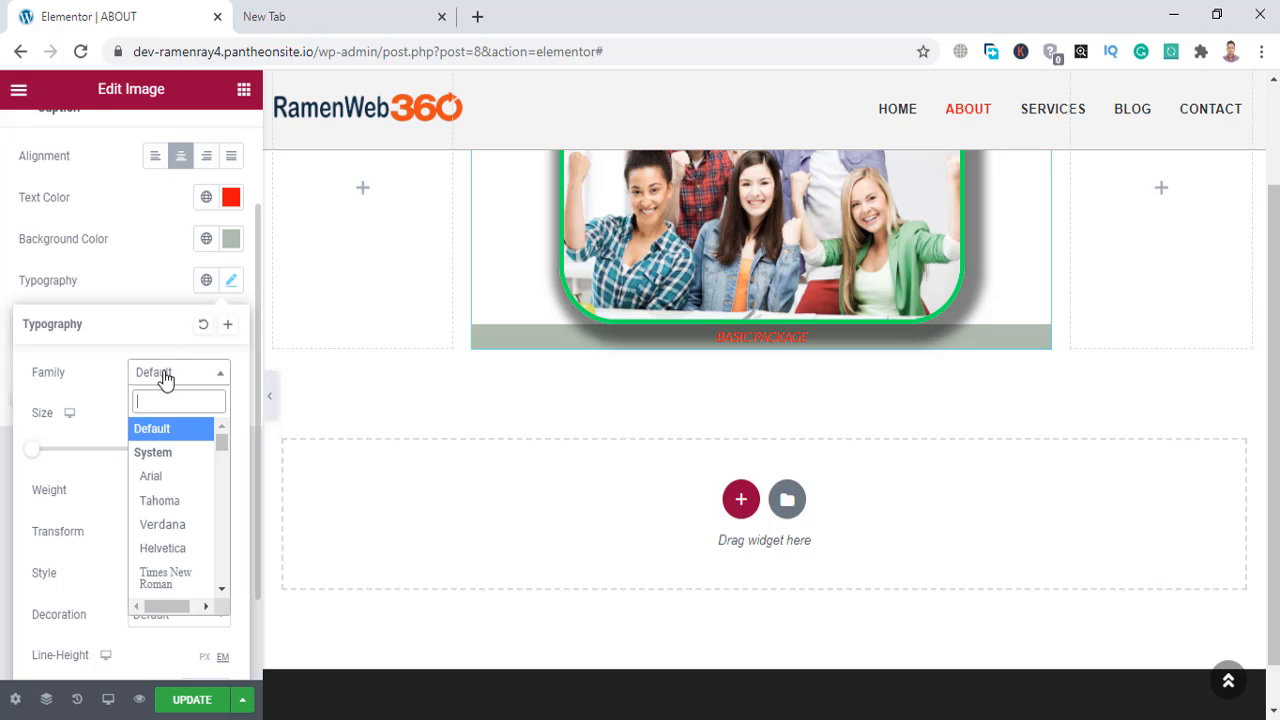
pyautogui.click(174, 477)
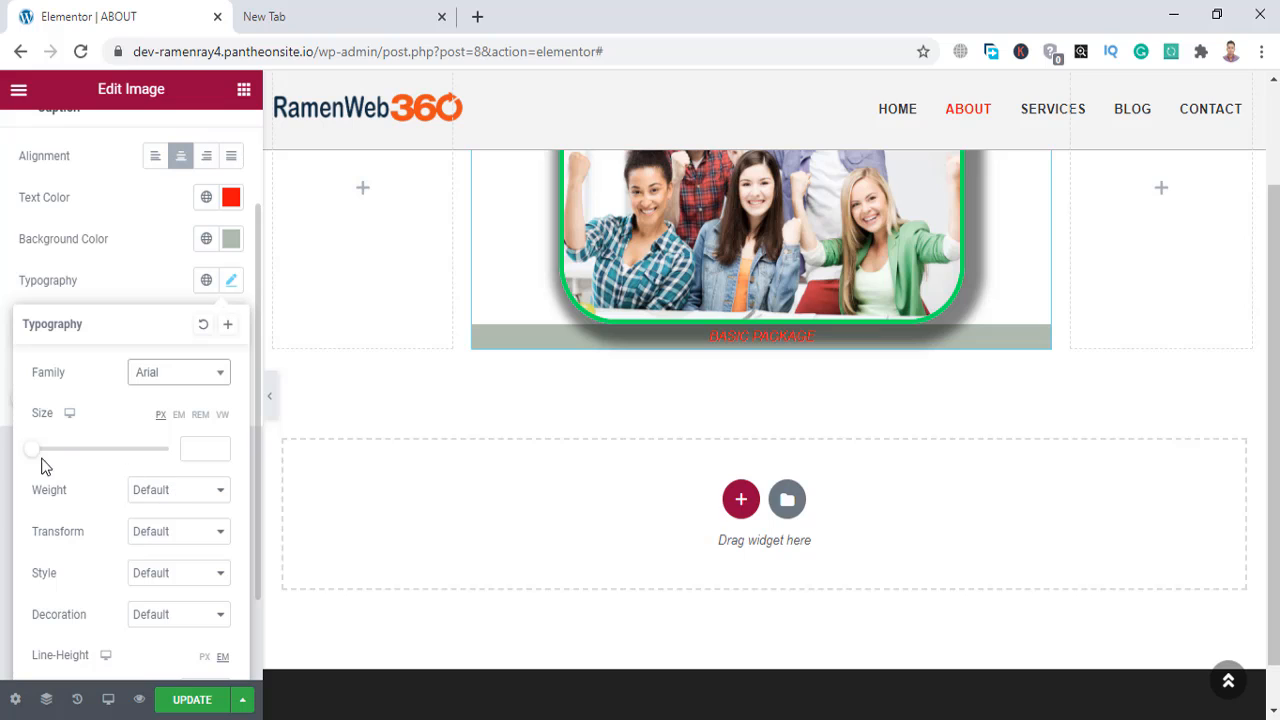
pyautogui.moveTo(33, 451); pyautogui.dragTo(64, 456)
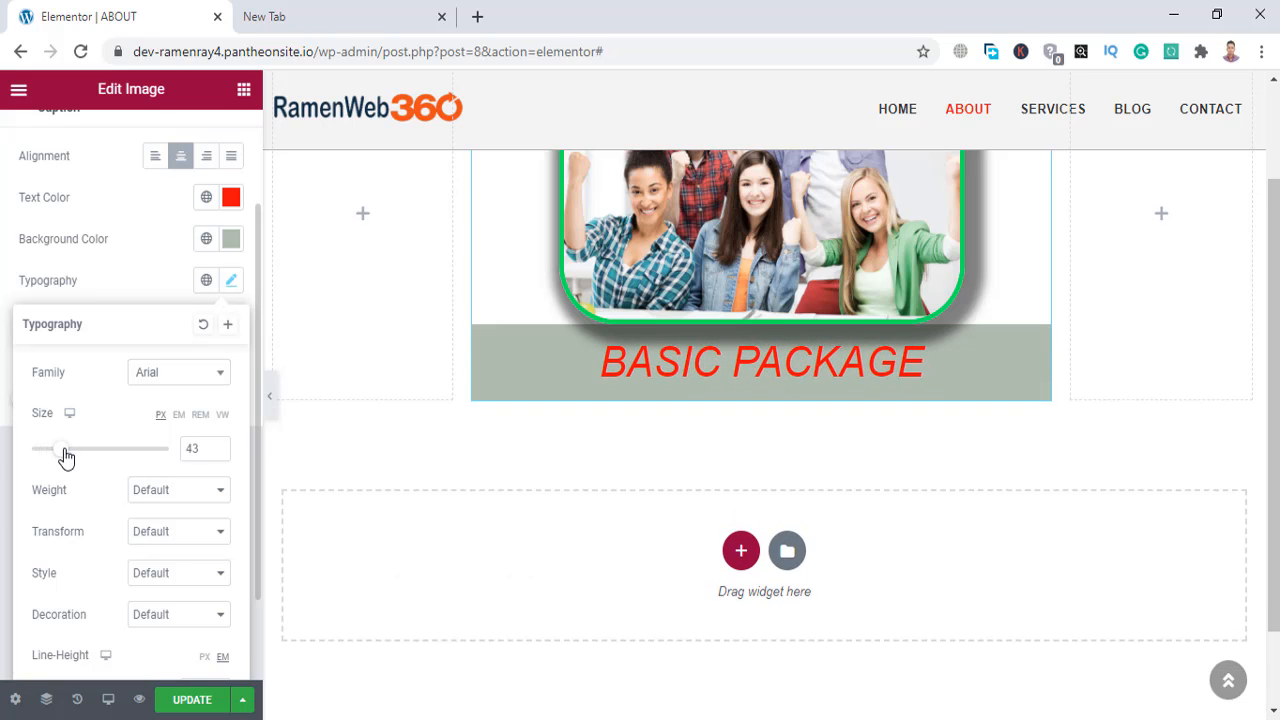
# Set the image caption's font weight to 800.
pyautogui.scroll(-2, 121, 432)
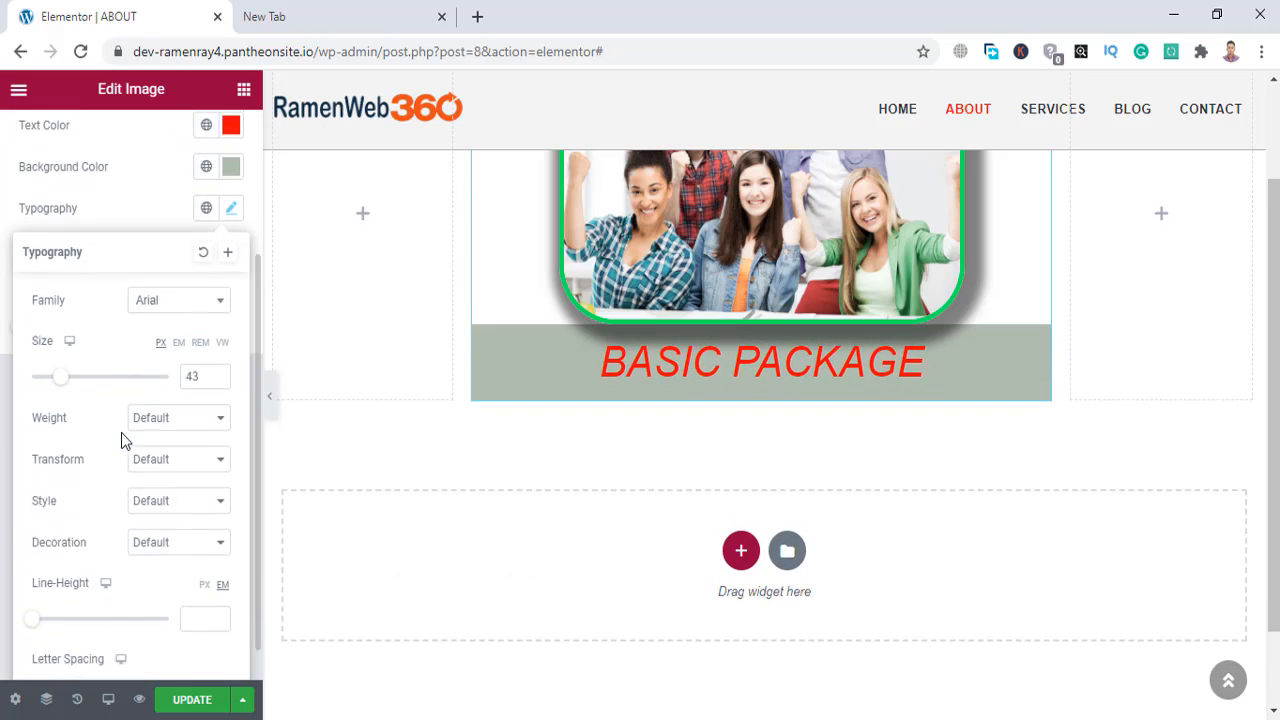
pyautogui.click(156, 392)
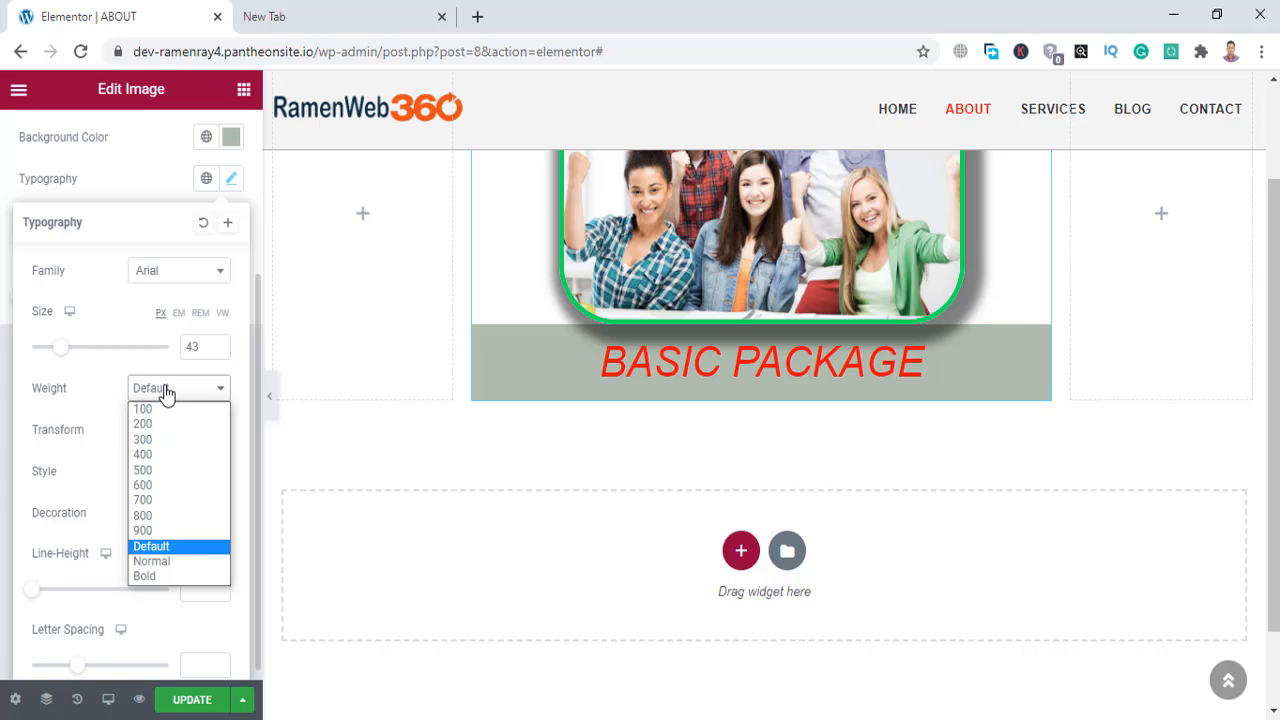
pyautogui.click(166, 516)
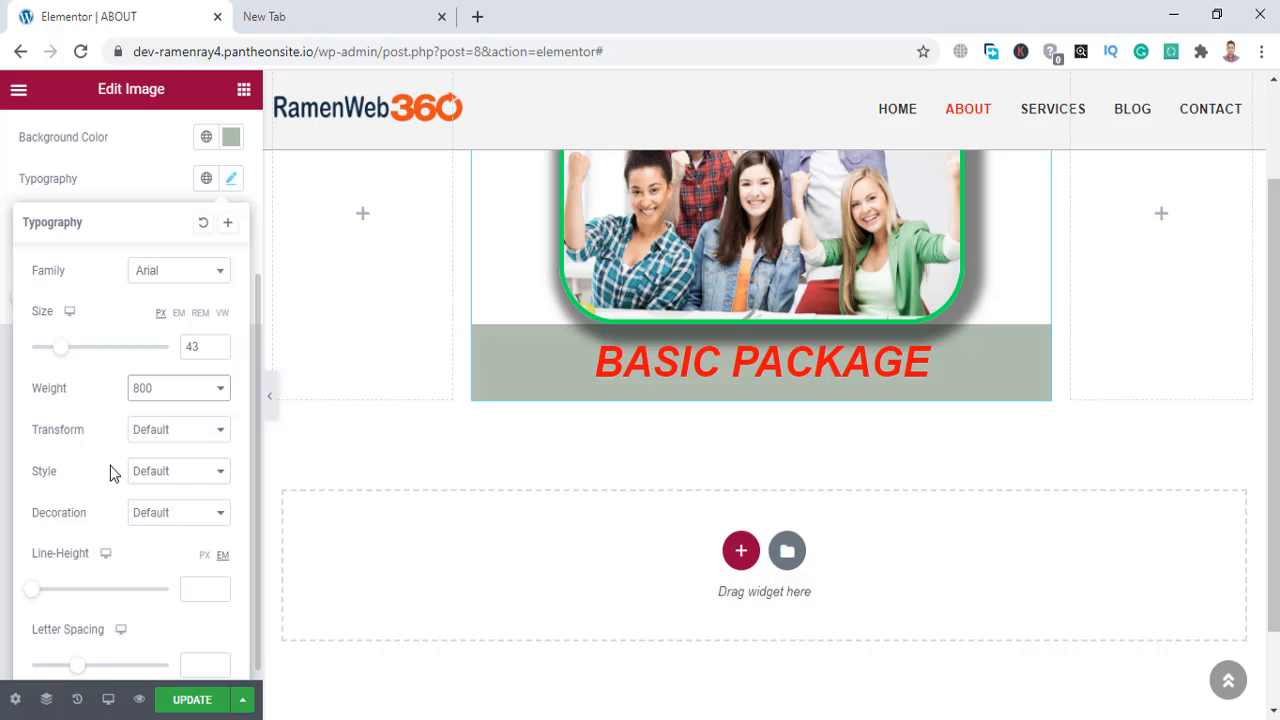
# Set the caption's text transform to Capitalize and its decoration to Underline.
pyautogui.scroll(-1, 109, 470)
pyautogui.click(166, 420)
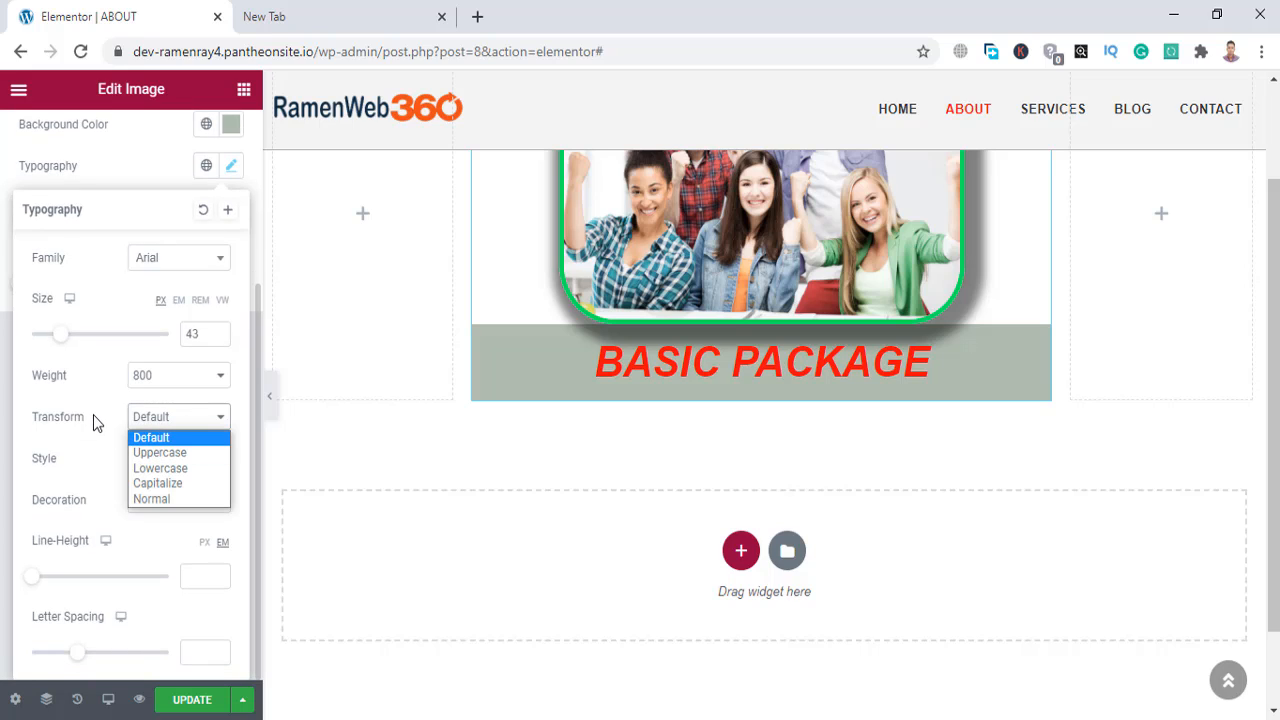
pyautogui.click(162, 483)
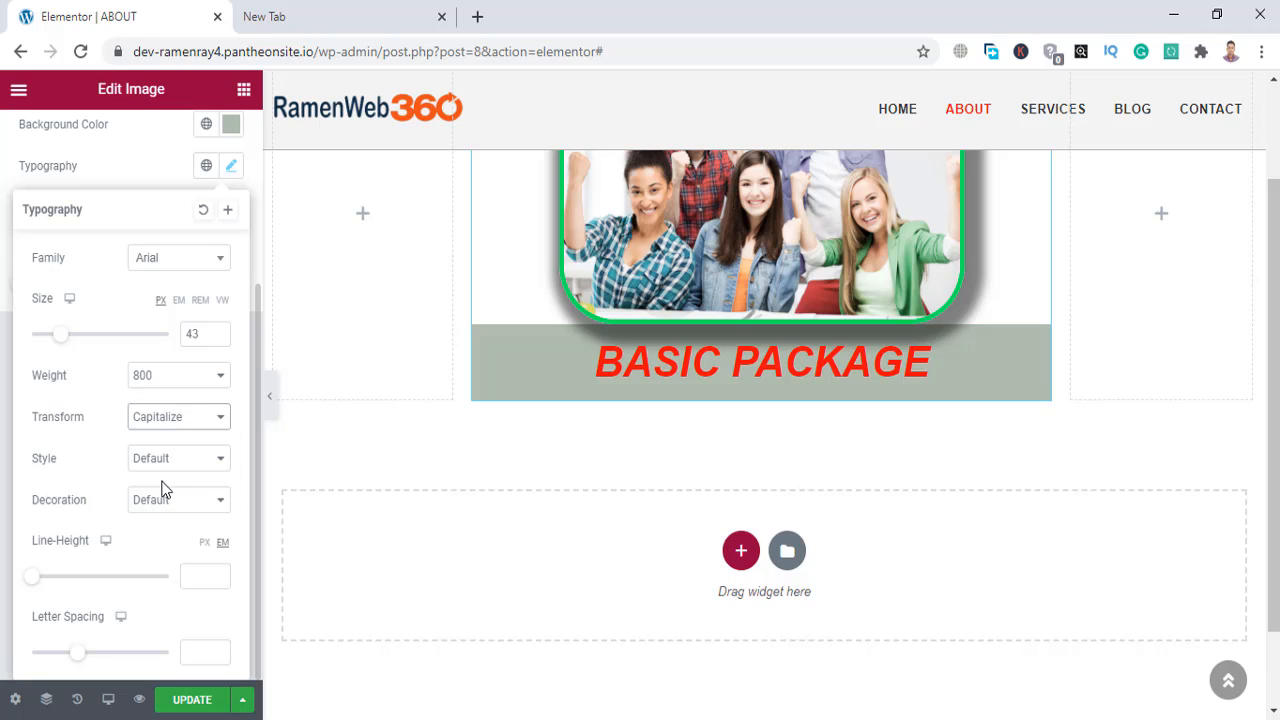
pyautogui.click(155, 503)
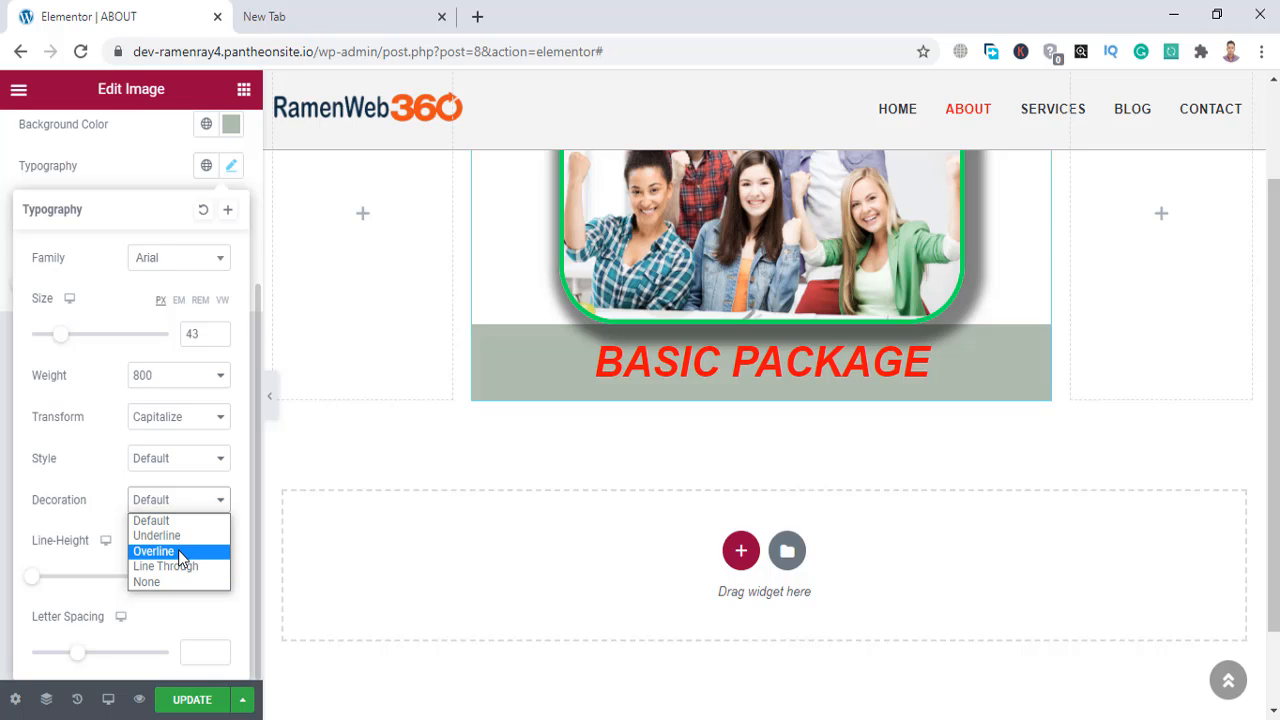
pyautogui.click(182, 535)
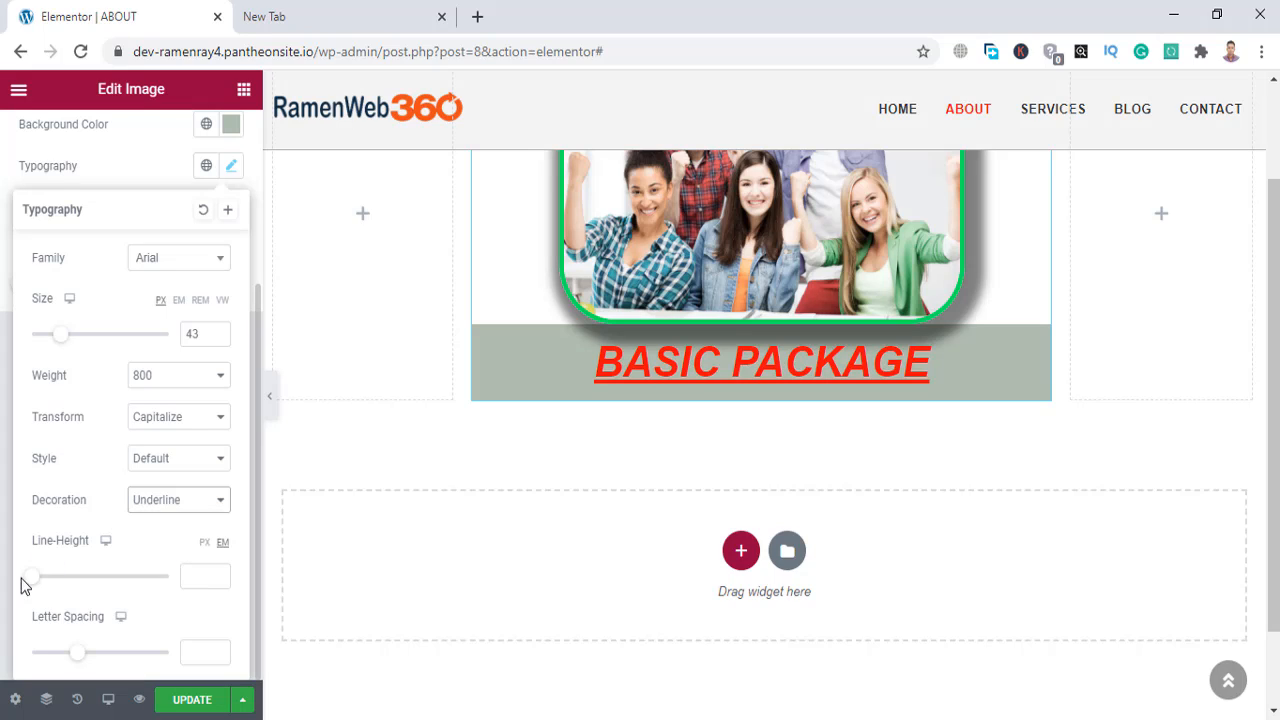
# Set the caption's line height to 2.6 em and its letter spacing to 6.5.
pyautogui.moveTo(32, 577); pyautogui.dragTo(64, 580)
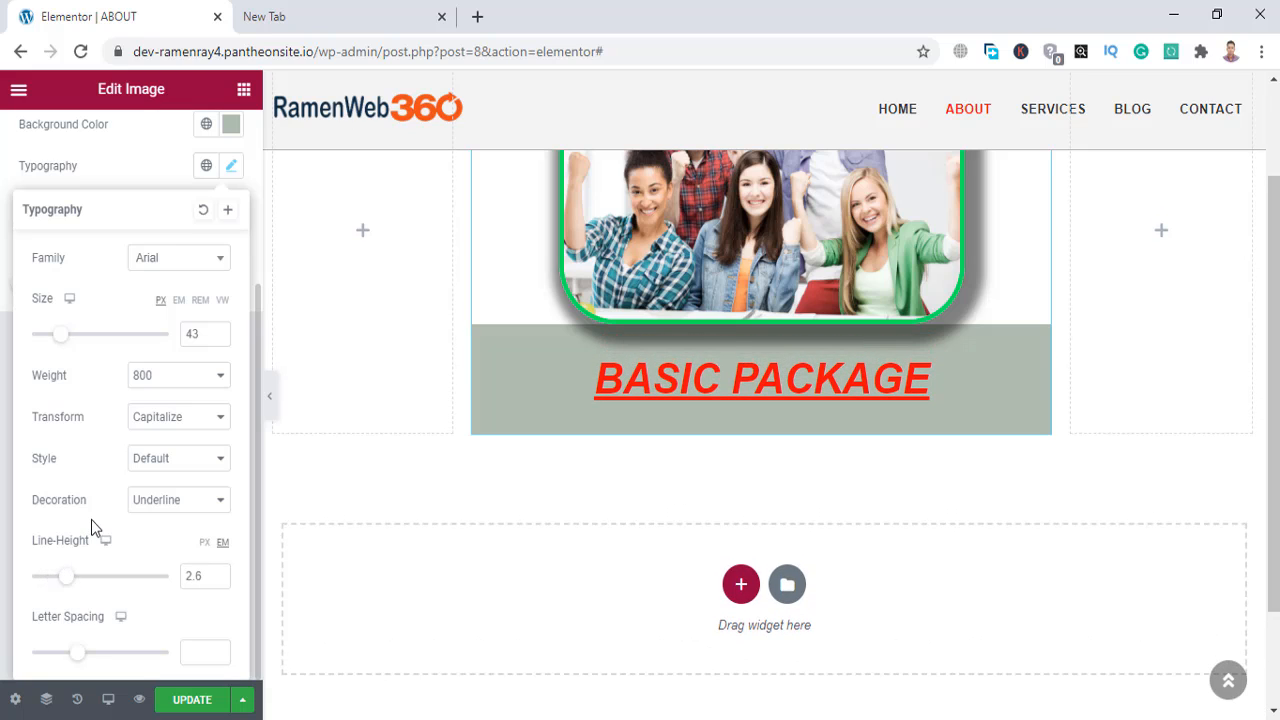
pyautogui.moveTo(80, 657); pyautogui.dragTo(140, 652)
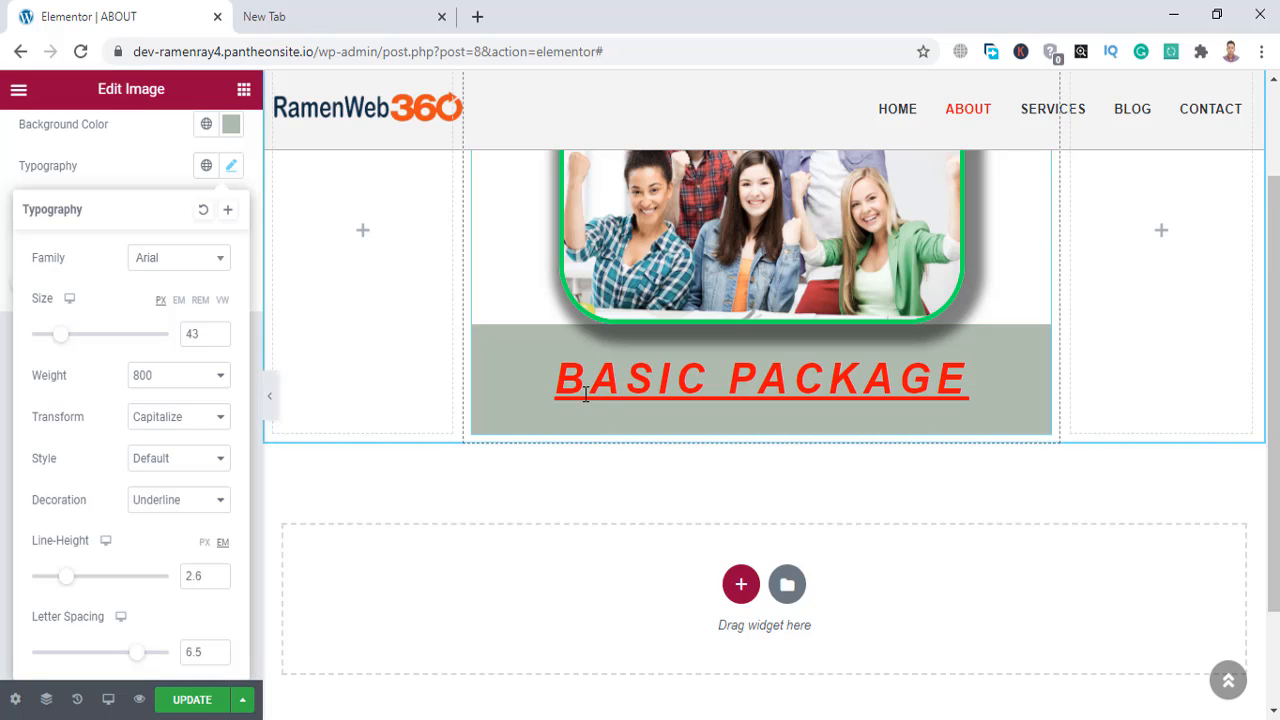
pyautogui.click(2, 540)
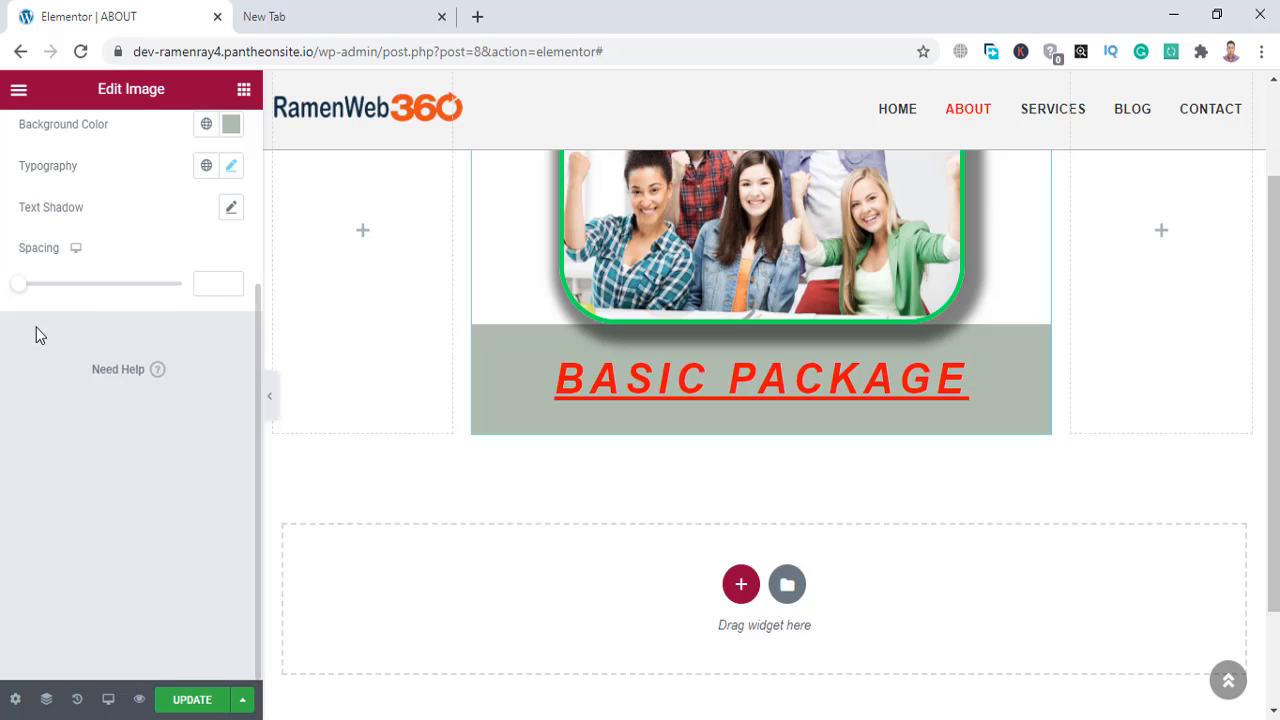
# Unlink the image widget's margin and padding values and set its top and bottom margins to 15 px.
pyautogui.scroll(3, 107, 376)
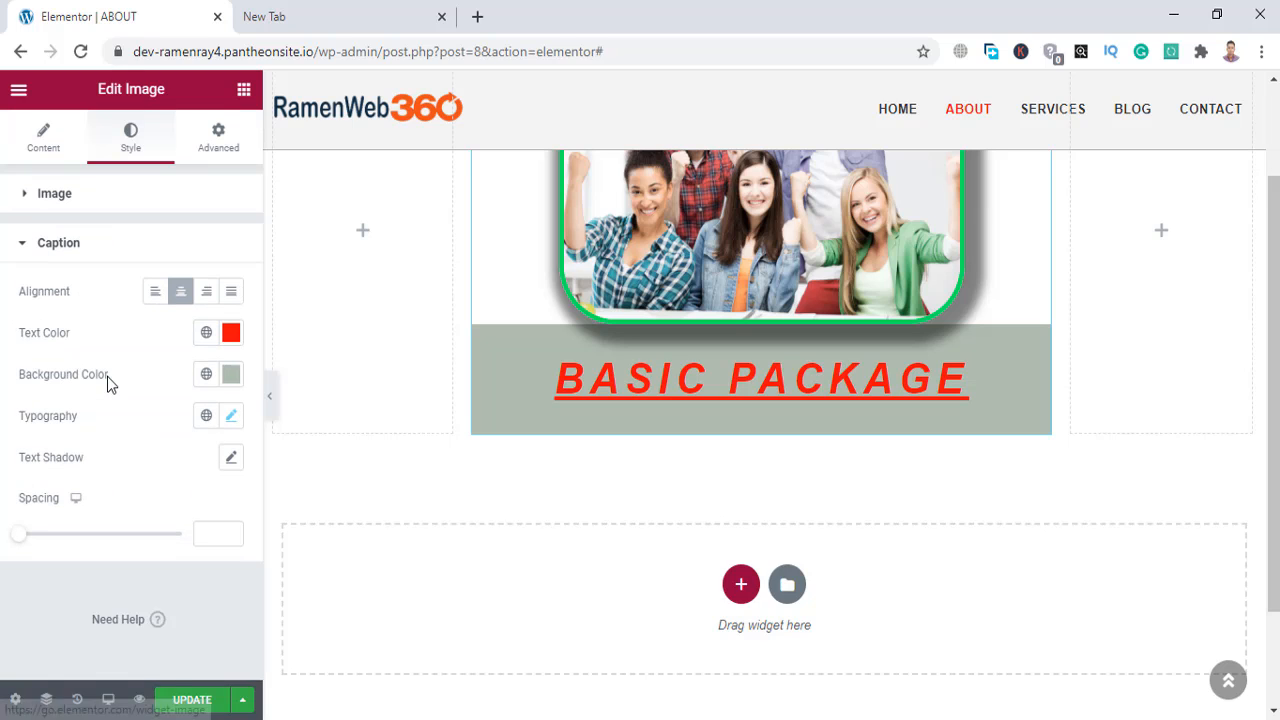
pyautogui.click(205, 145)
pyautogui.scroll(2, 625, 341)
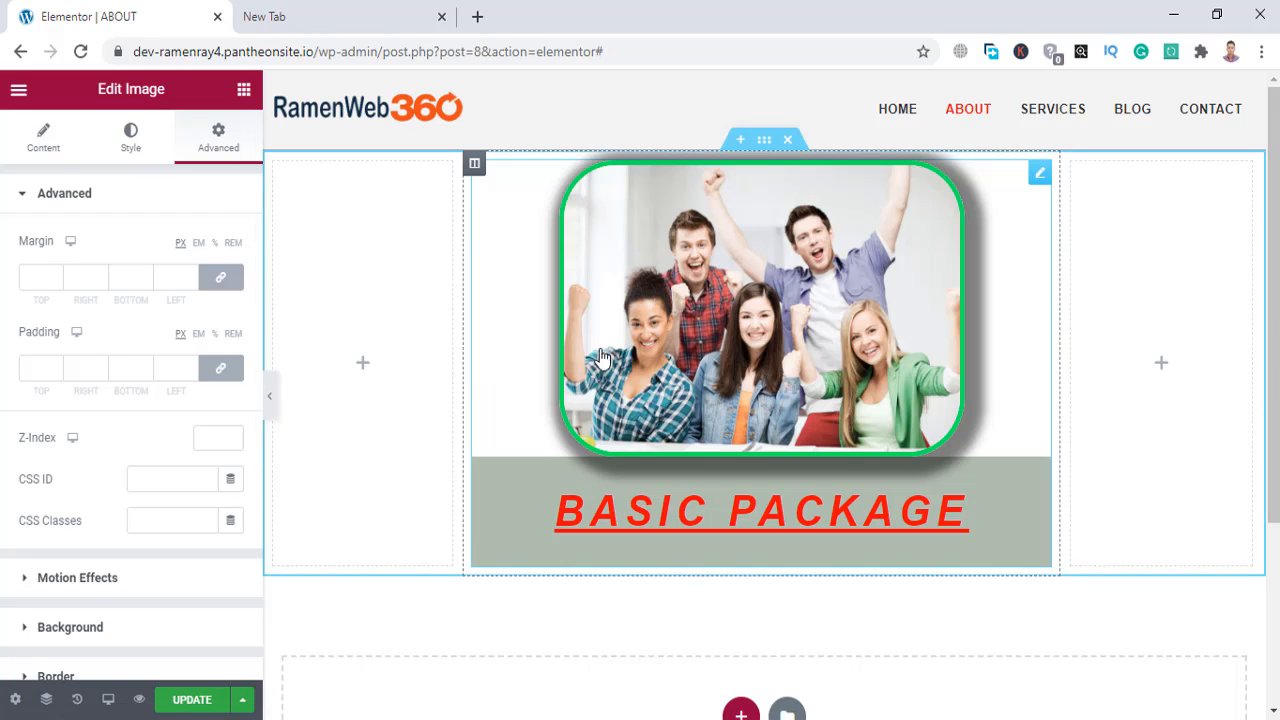
pyautogui.click(226, 283)
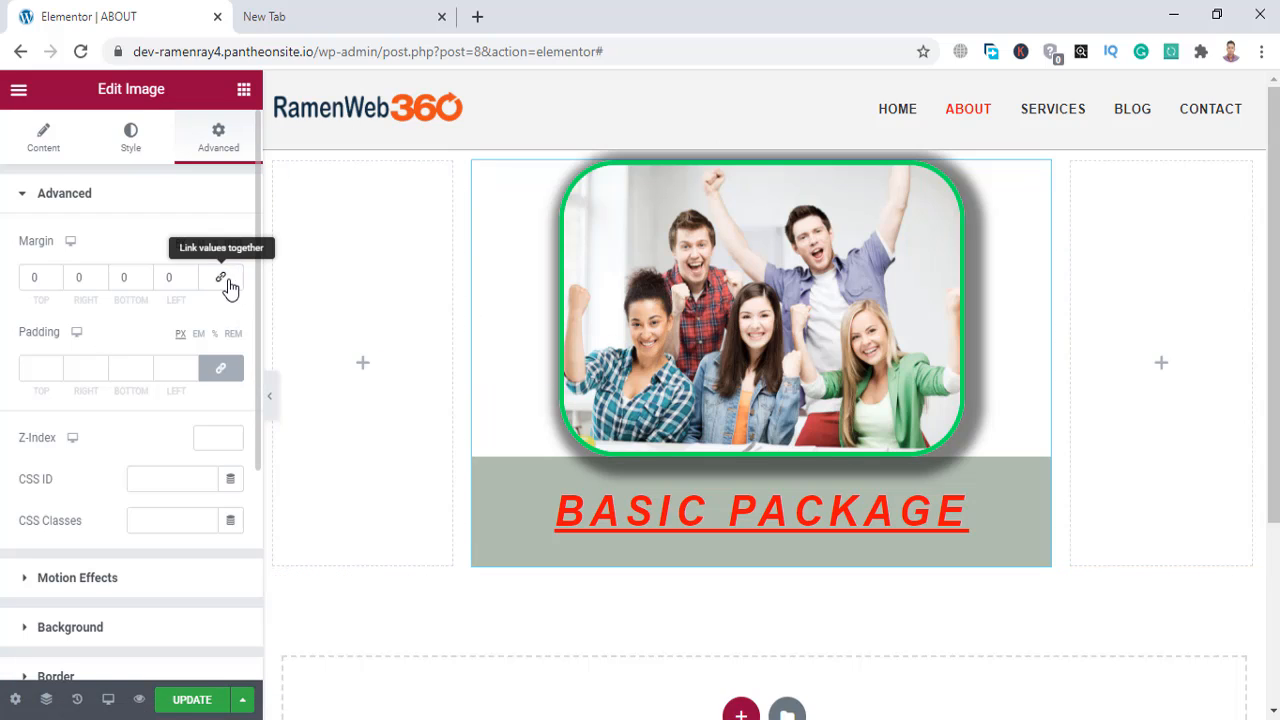
pyautogui.click(220, 371)
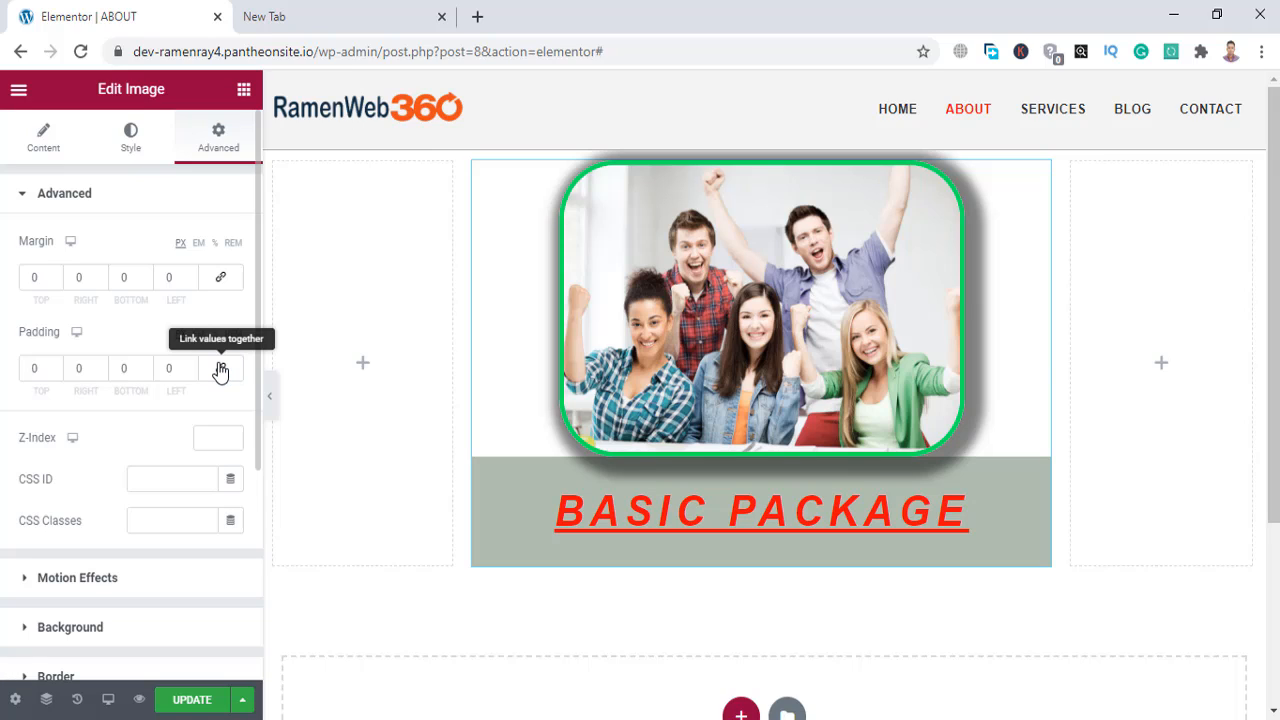
pyautogui.click(55, 273)
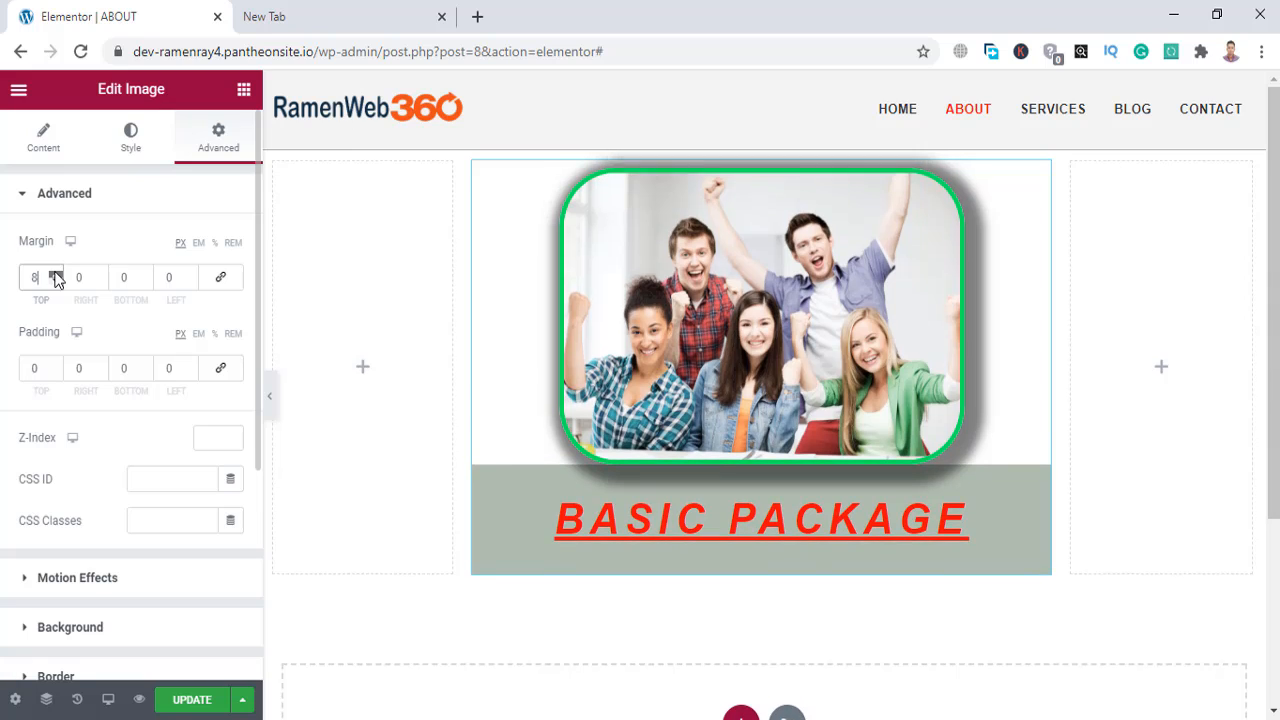
pyautogui.click(146, 274)
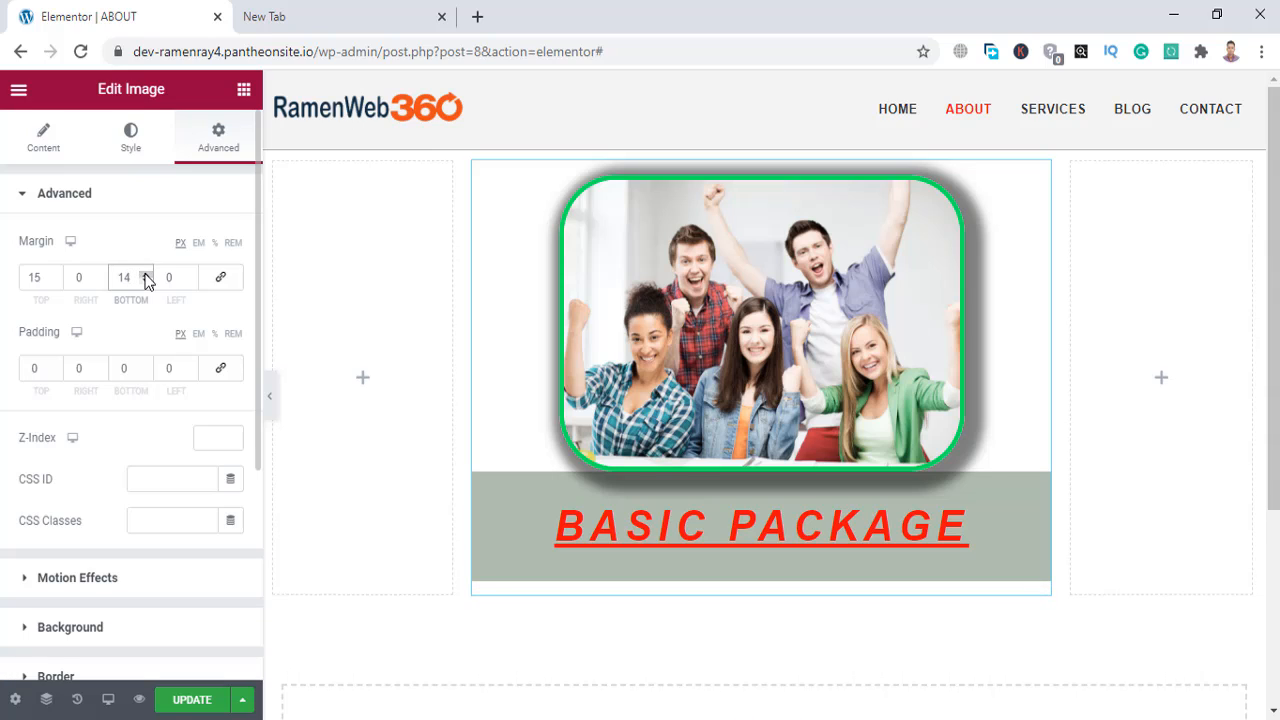
# Set the image widget's top and bottom padding to 15 px each.
pyautogui.click(56, 366)
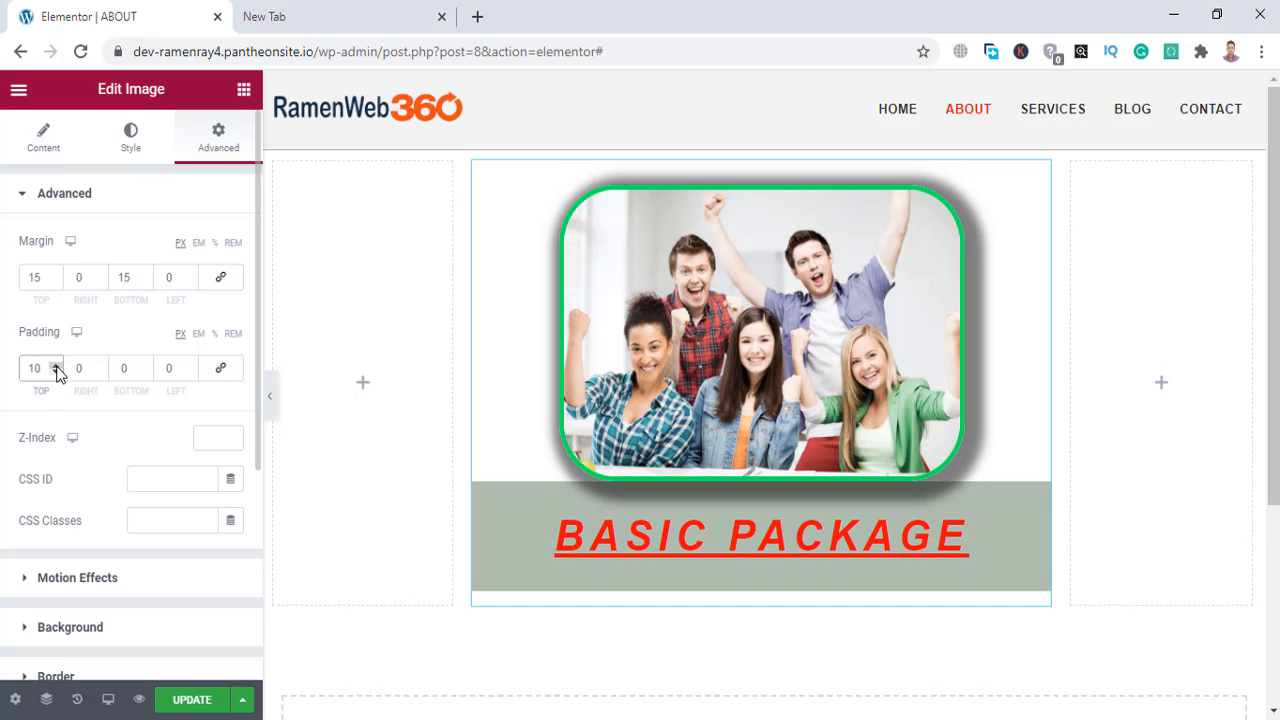
pyautogui.click(56, 367)
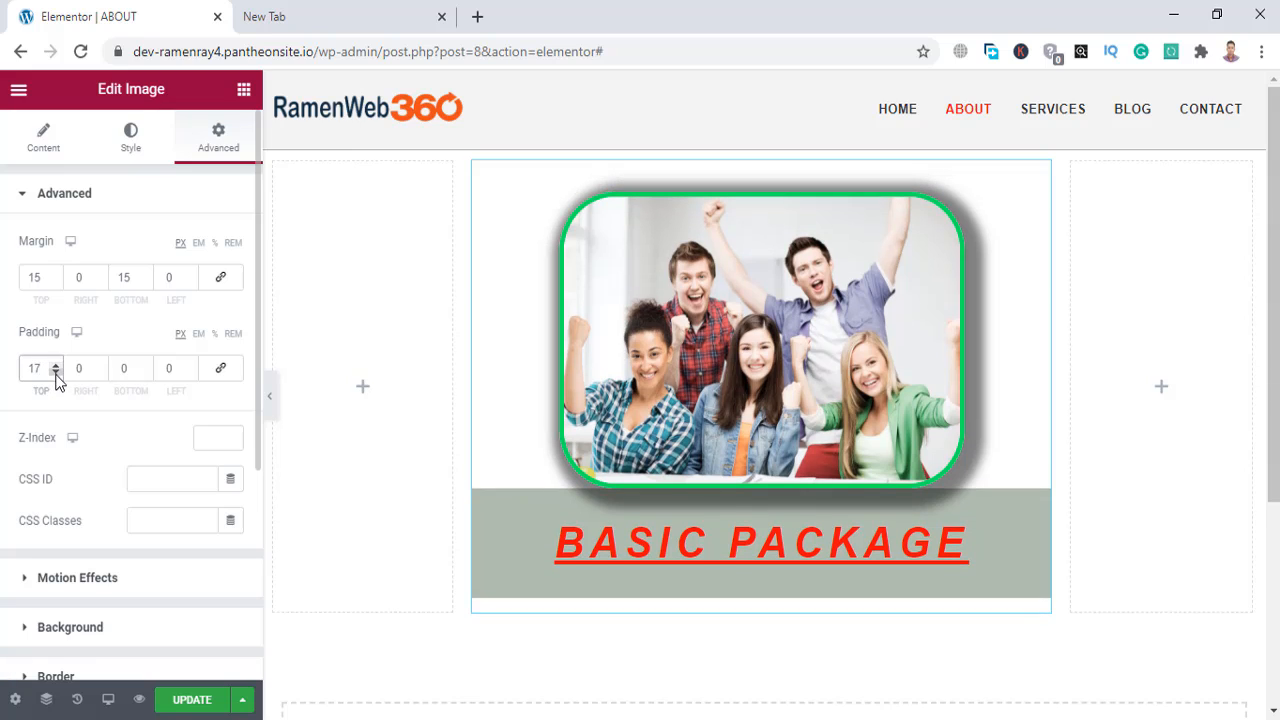
pyautogui.click(56, 372)
pyautogui.click(56, 372)
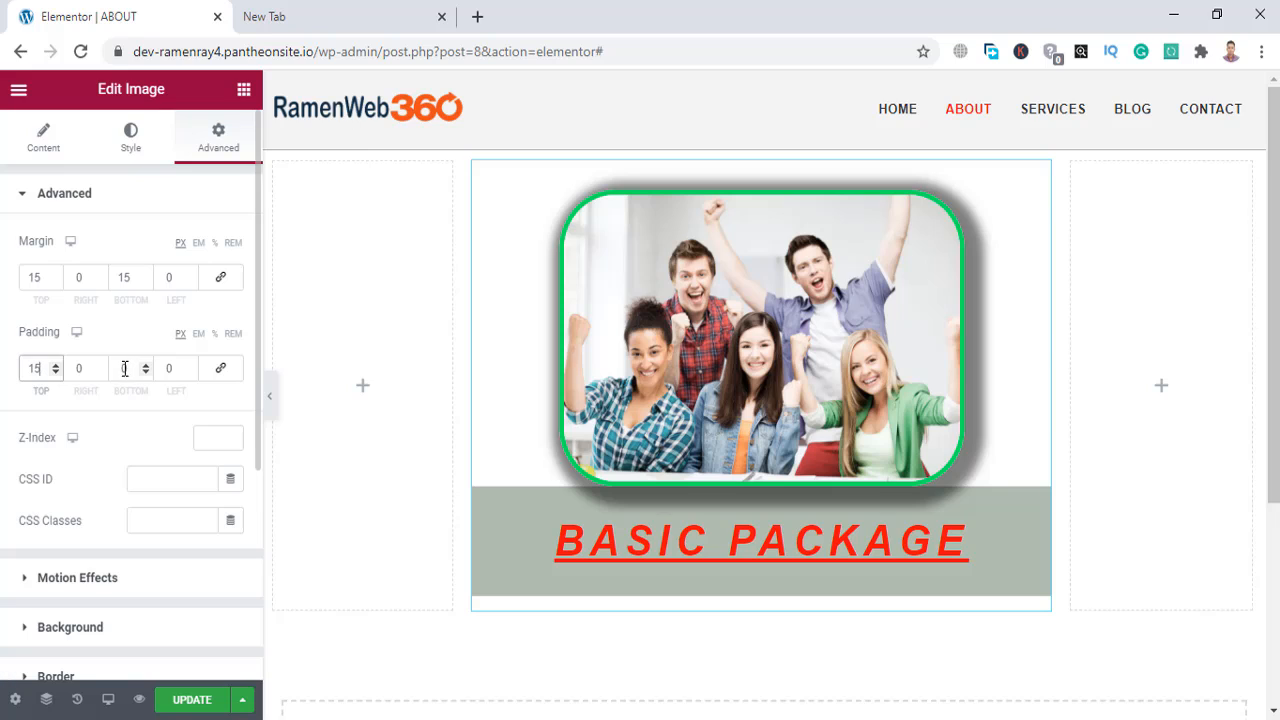
pyautogui.moveTo(135, 368); pyautogui.dragTo(115, 372)
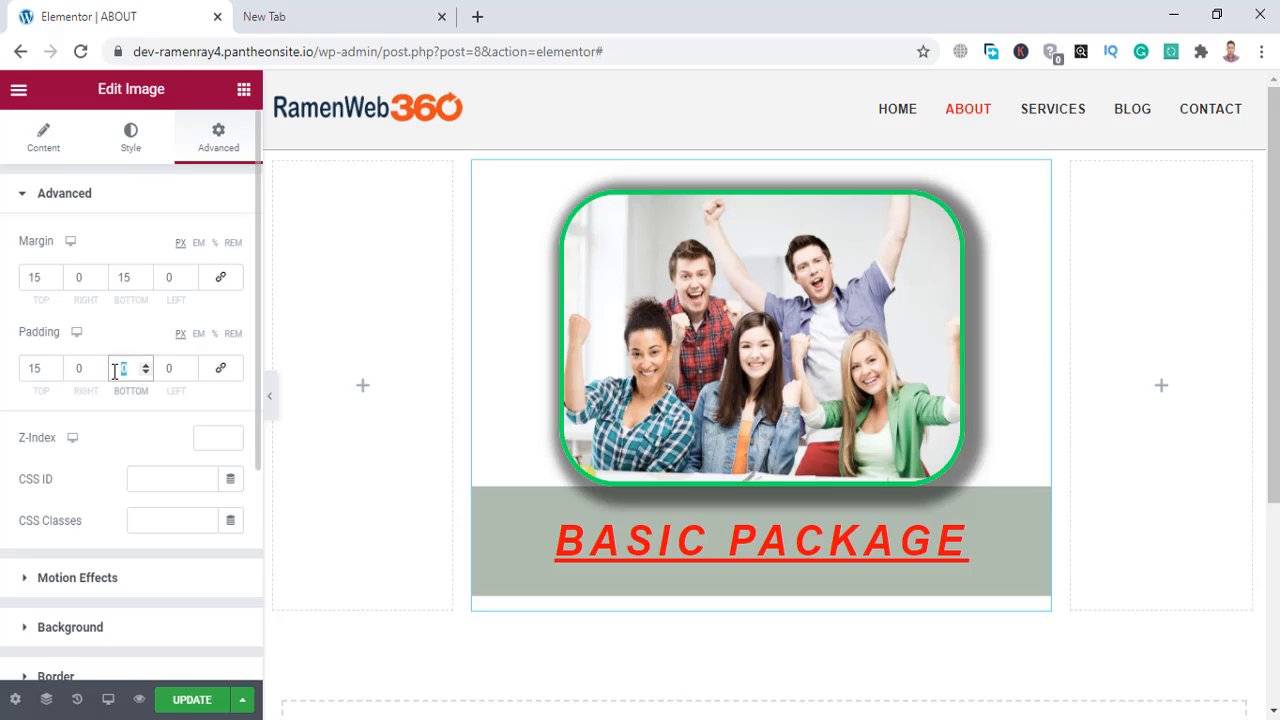
pyautogui.write('15')
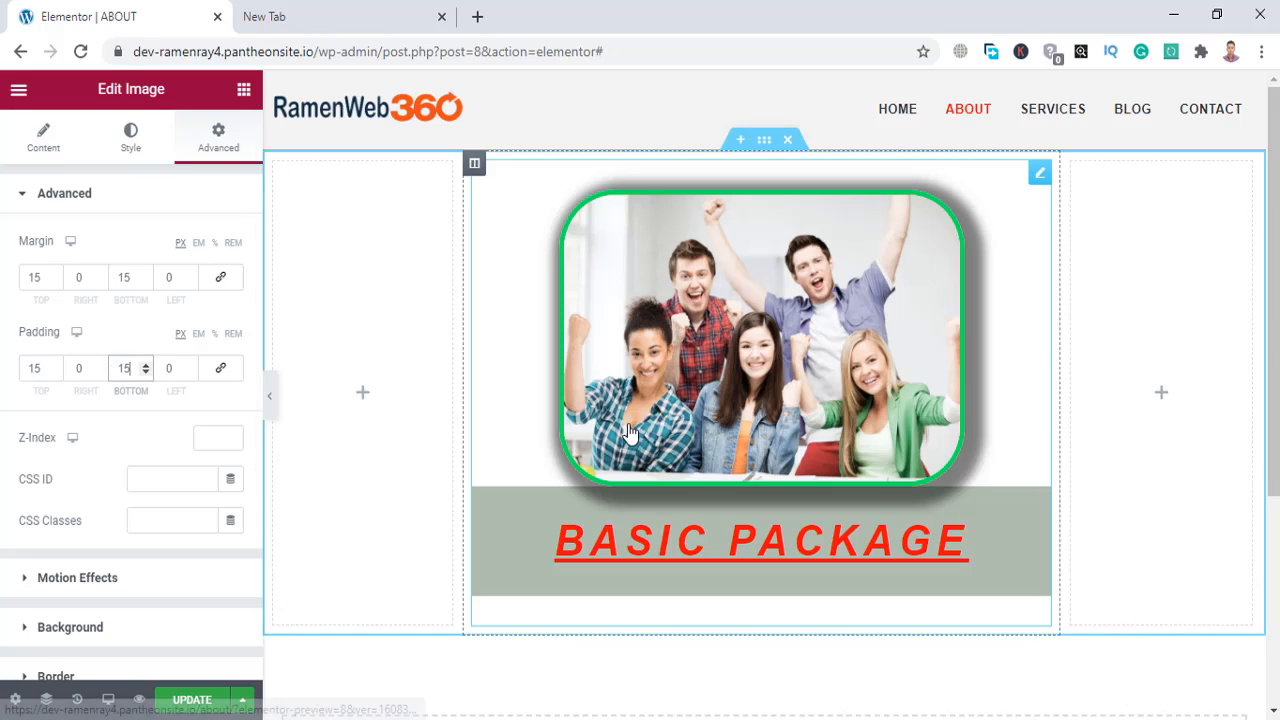
pyautogui.click(2, 388)
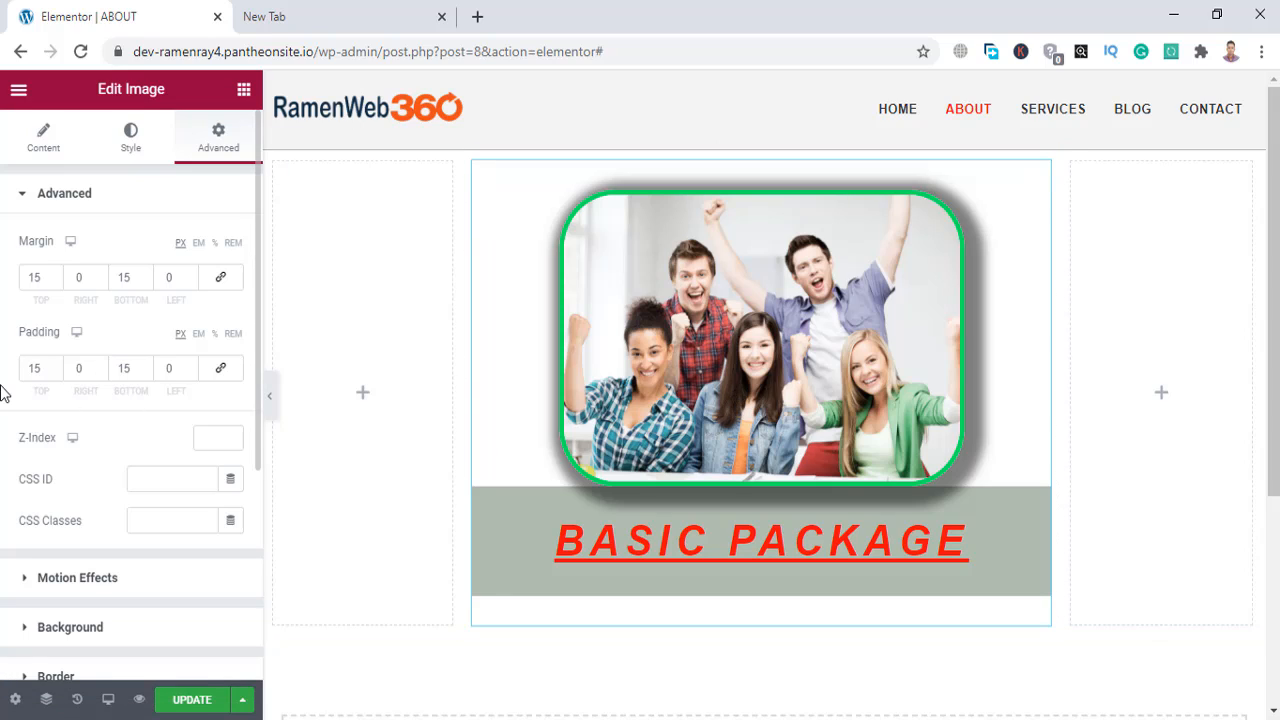
pyautogui.click(82, 368)
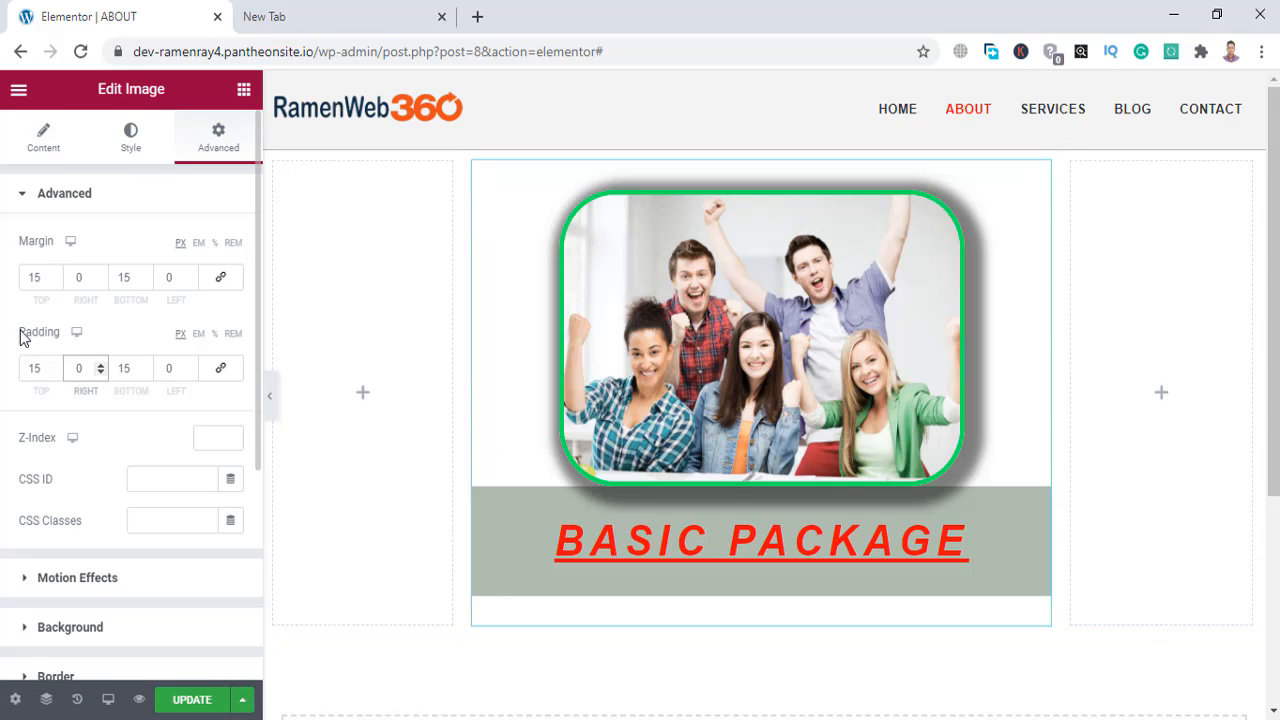
pyautogui.click(2, 298)
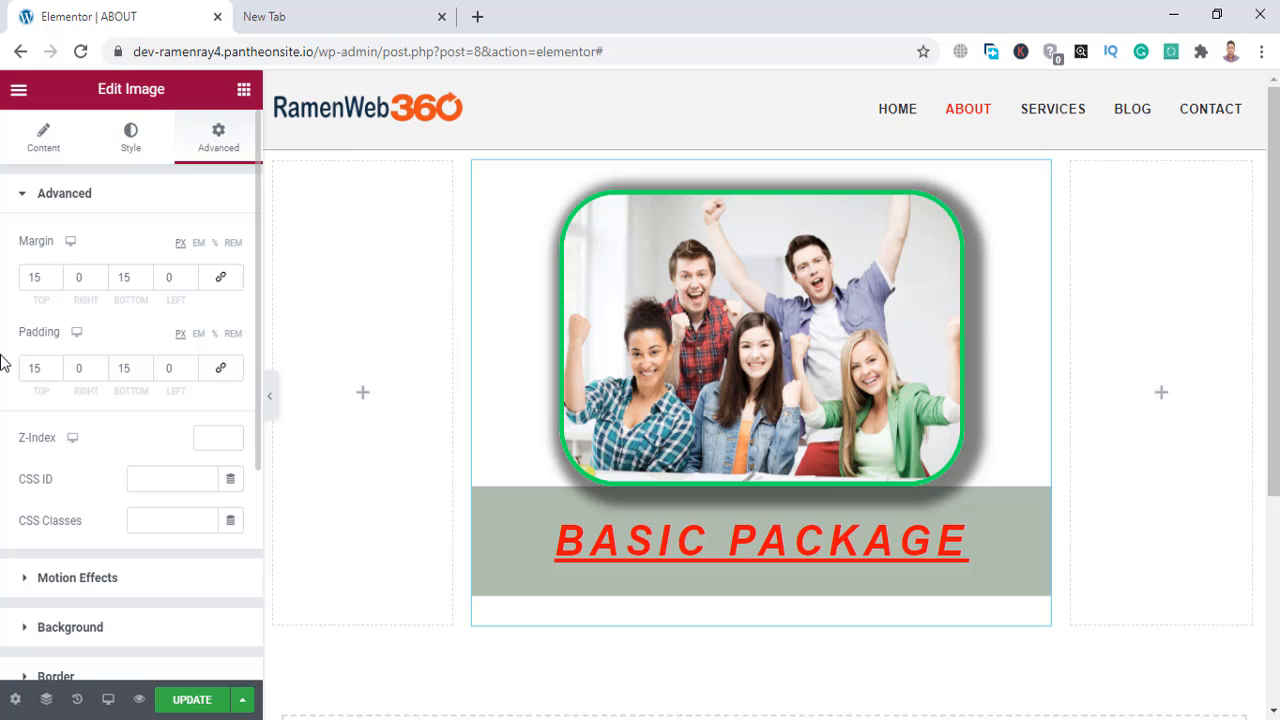
pyautogui.scroll(-1, 3, 360)
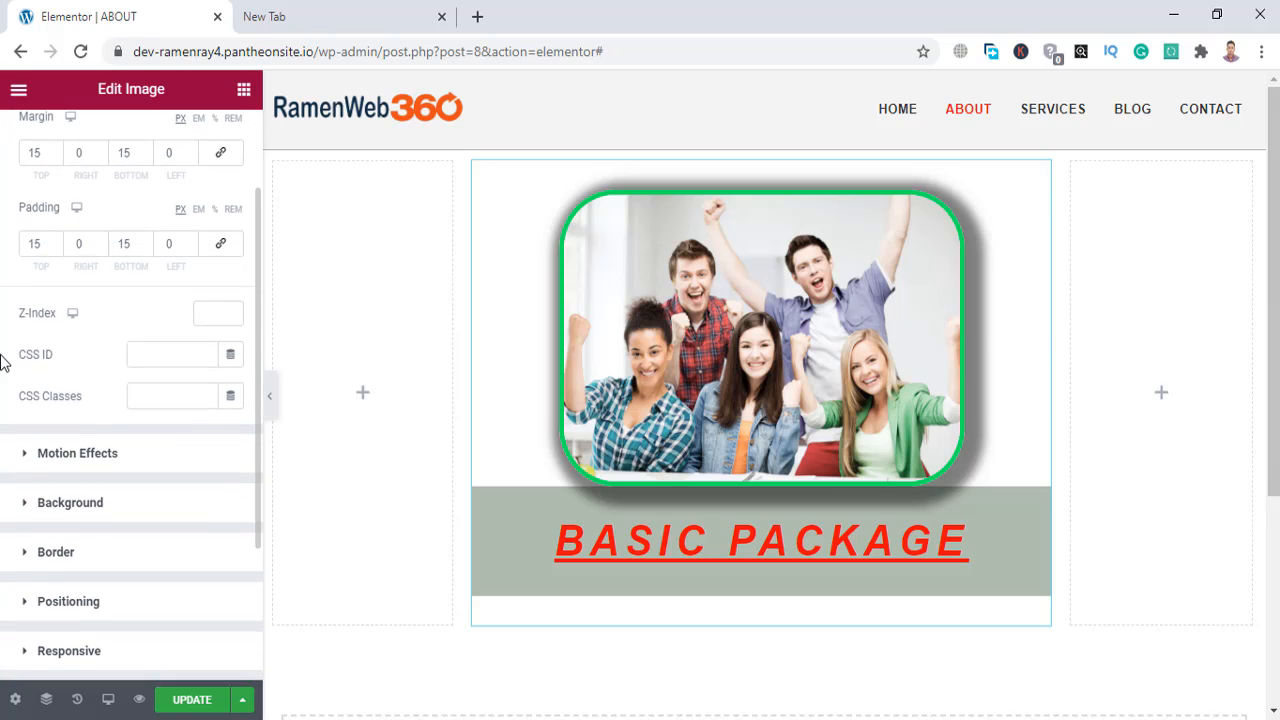
pyautogui.click(159, 352)
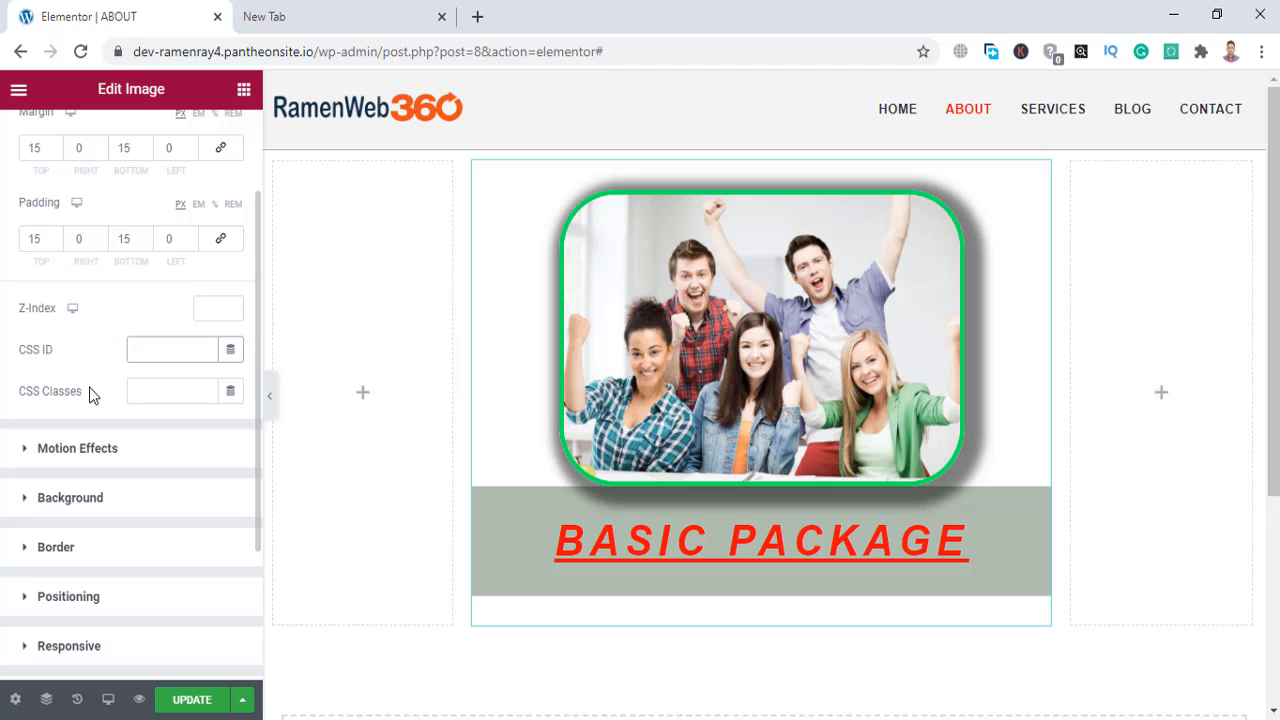
pyautogui.click(131, 390)
# Try the Top sticky motion effect on the image widget, check it on the page, and reset Sticky to None.
pyautogui.scroll(-3, 2, 373)
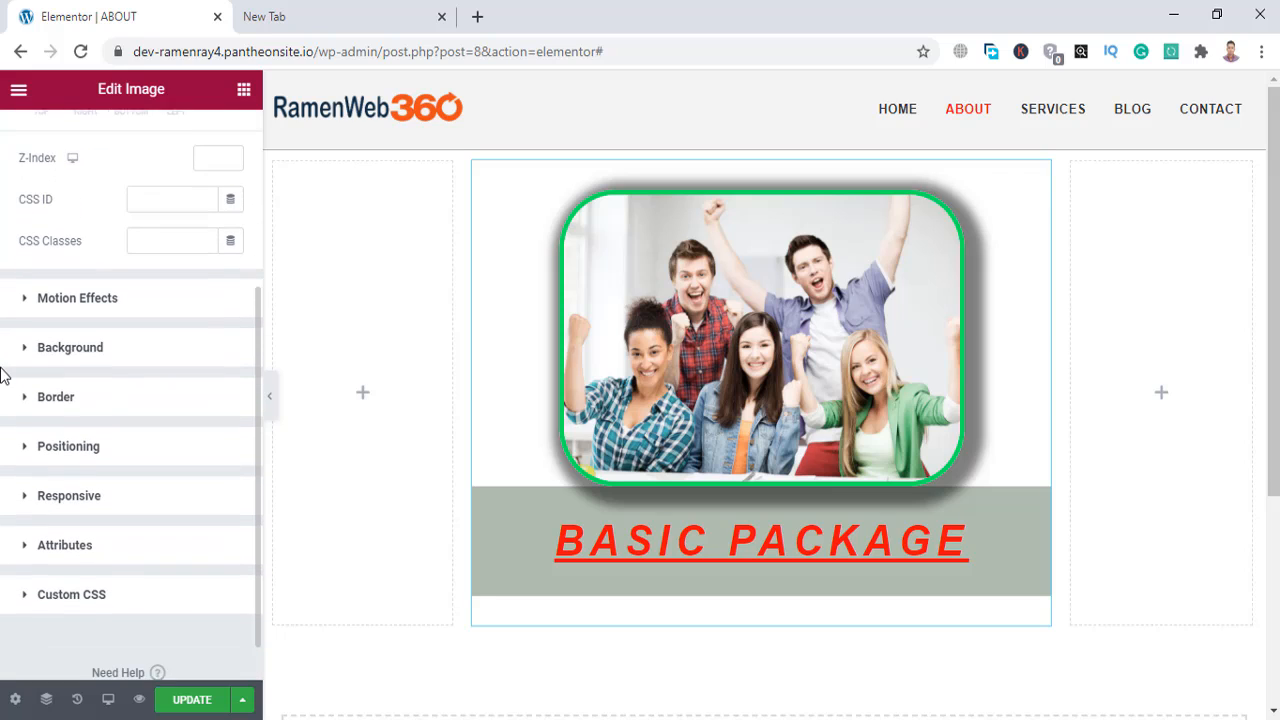
pyautogui.click(110, 294)
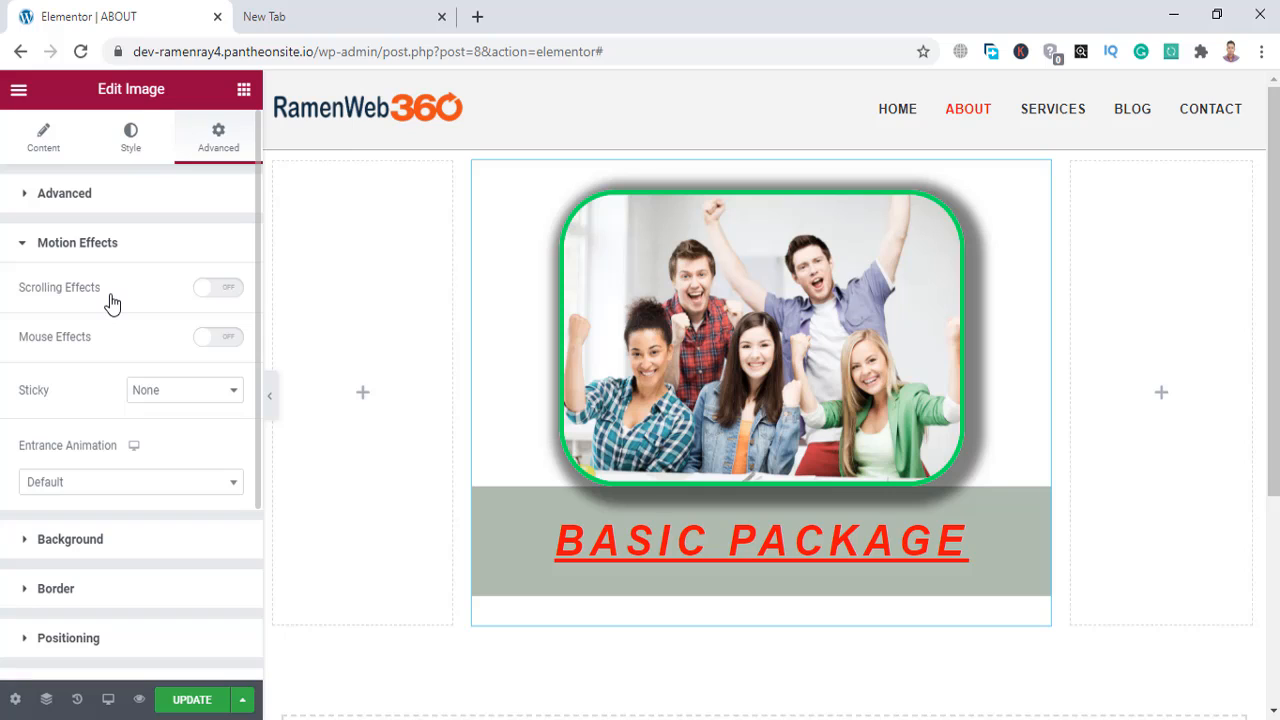
pyautogui.click(156, 395)
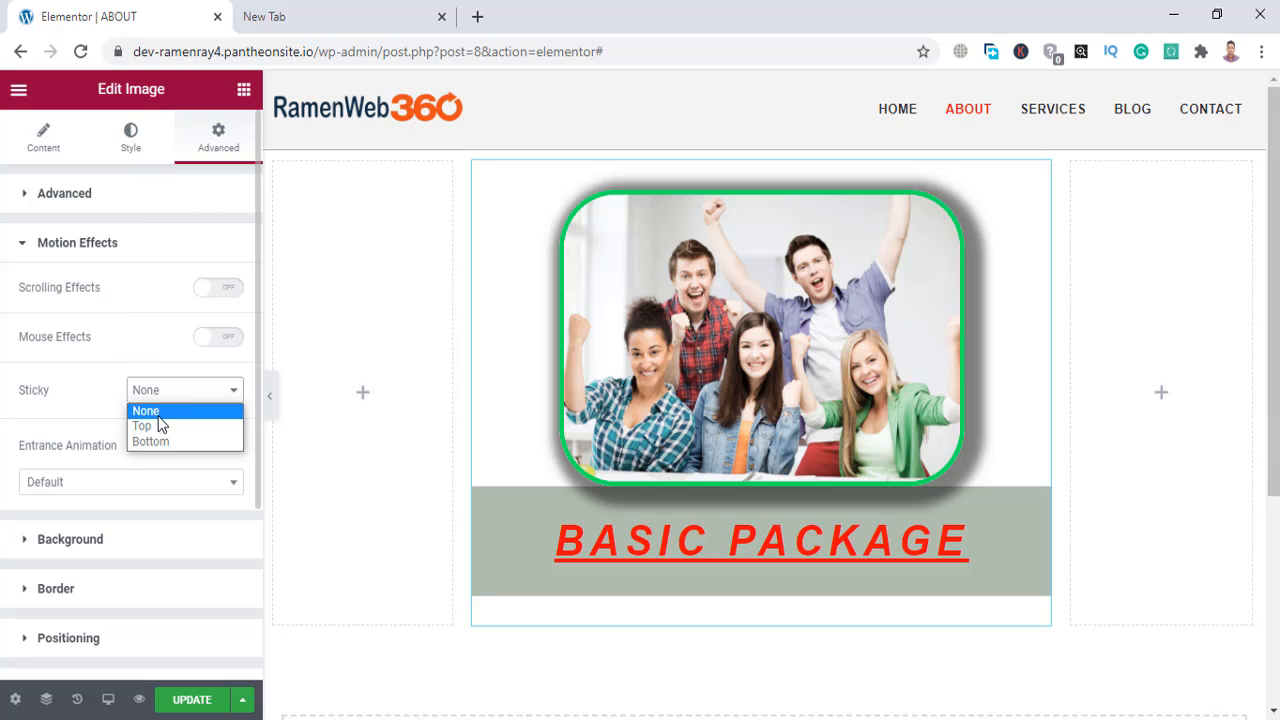
pyautogui.click(158, 426)
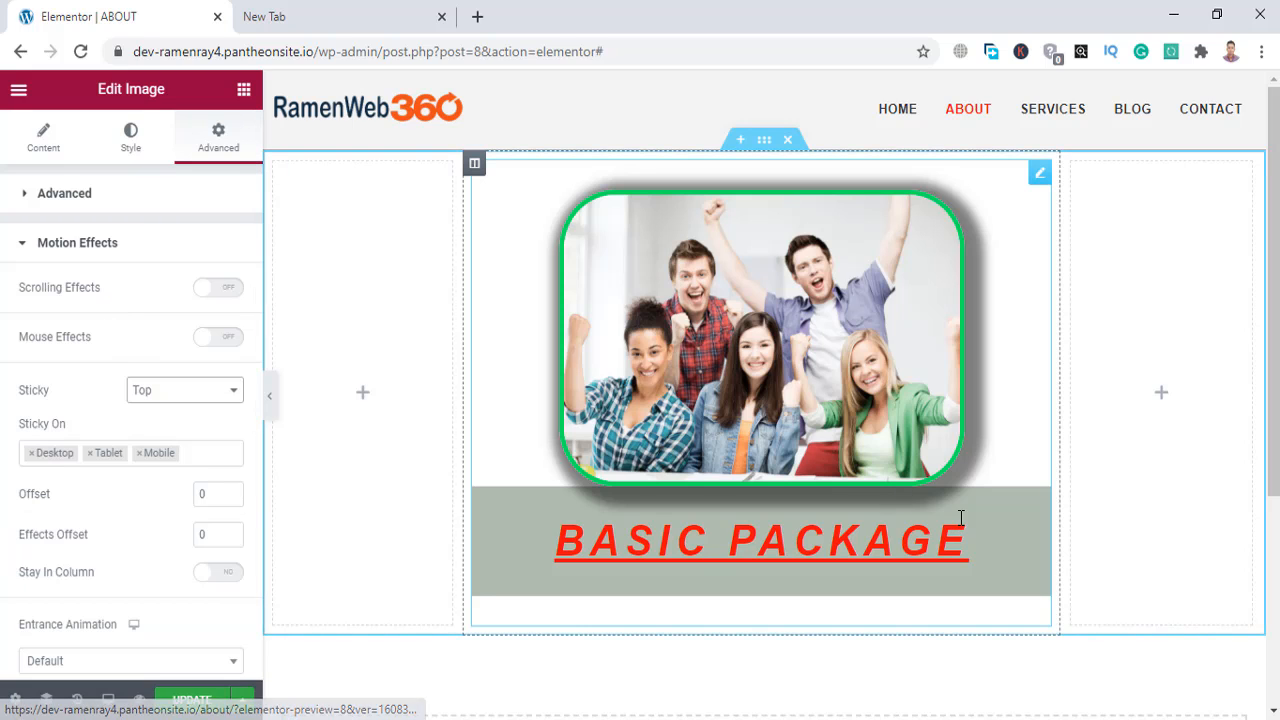
pyautogui.scroll(-5, 960, 517)
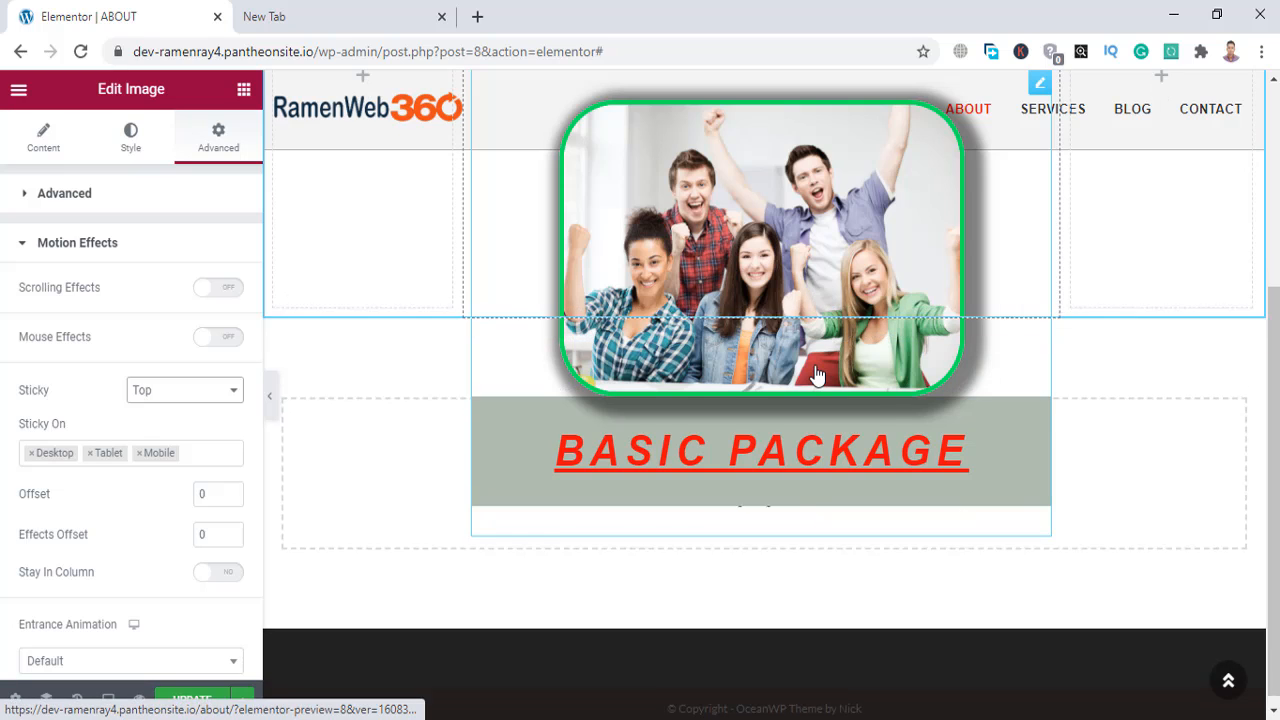
pyautogui.scroll(5, 817, 375)
pyautogui.scroll(-5, 817, 375)
pyautogui.scroll(5, 817, 375)
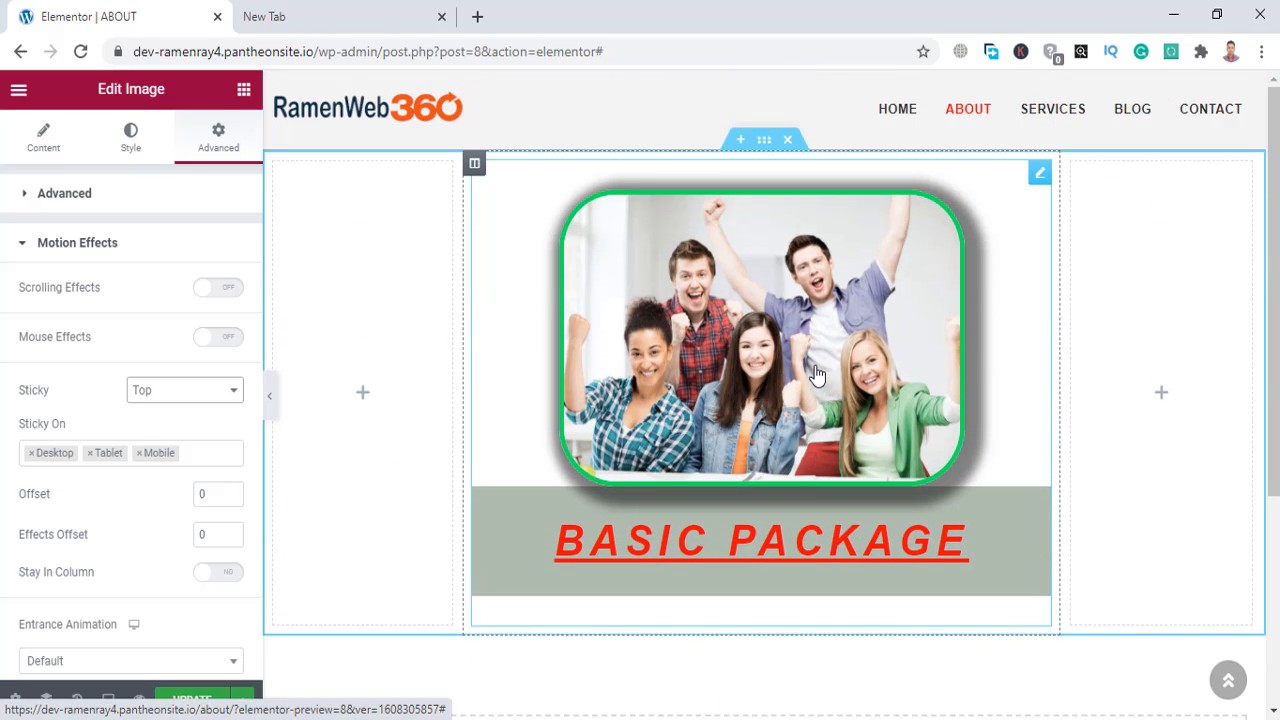
pyautogui.click(155, 395)
pyautogui.click(164, 411)
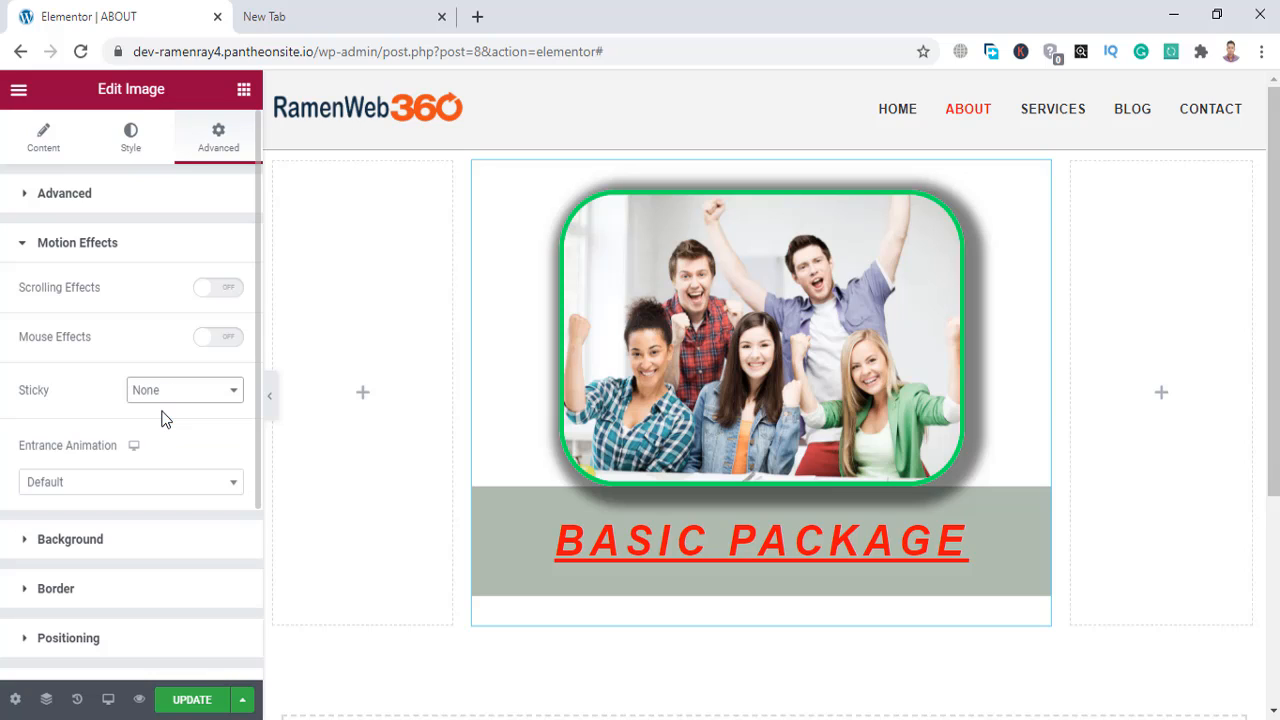
# Try the Fade In entrance animation on the image widget and replace it with Fade In Right.
pyautogui.scroll(-2, 5, 484)
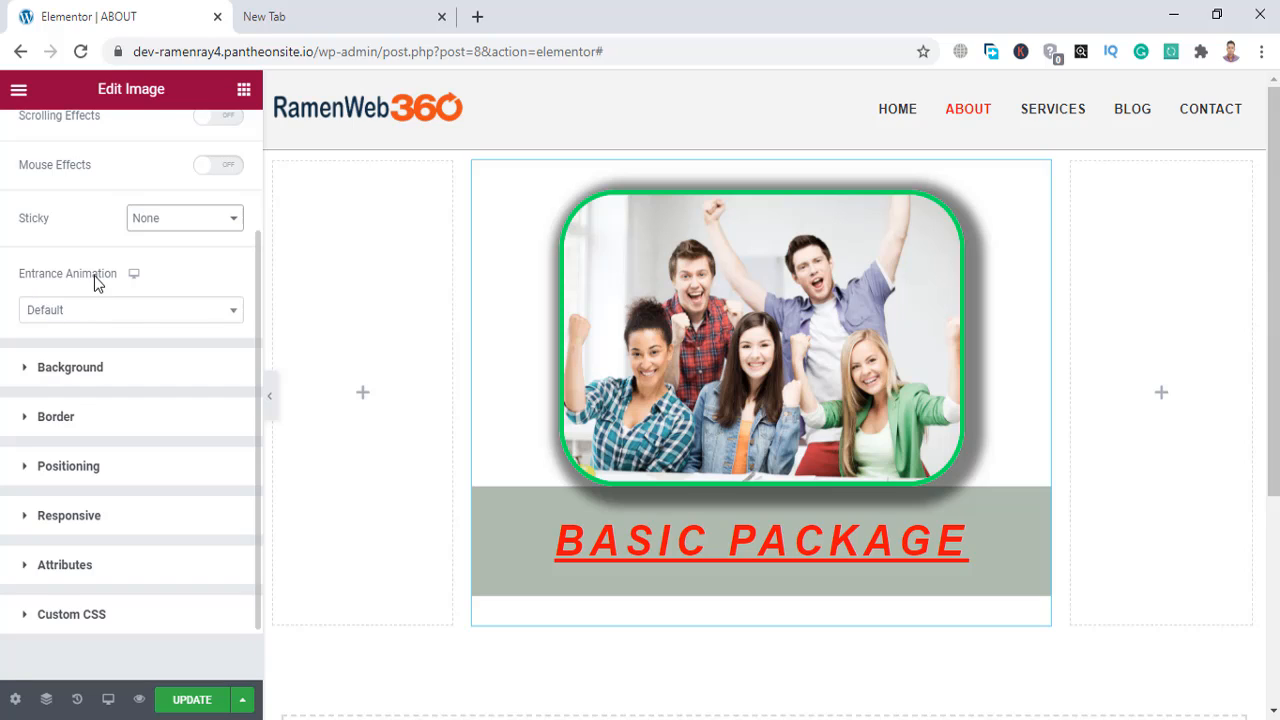
pyautogui.click(137, 317)
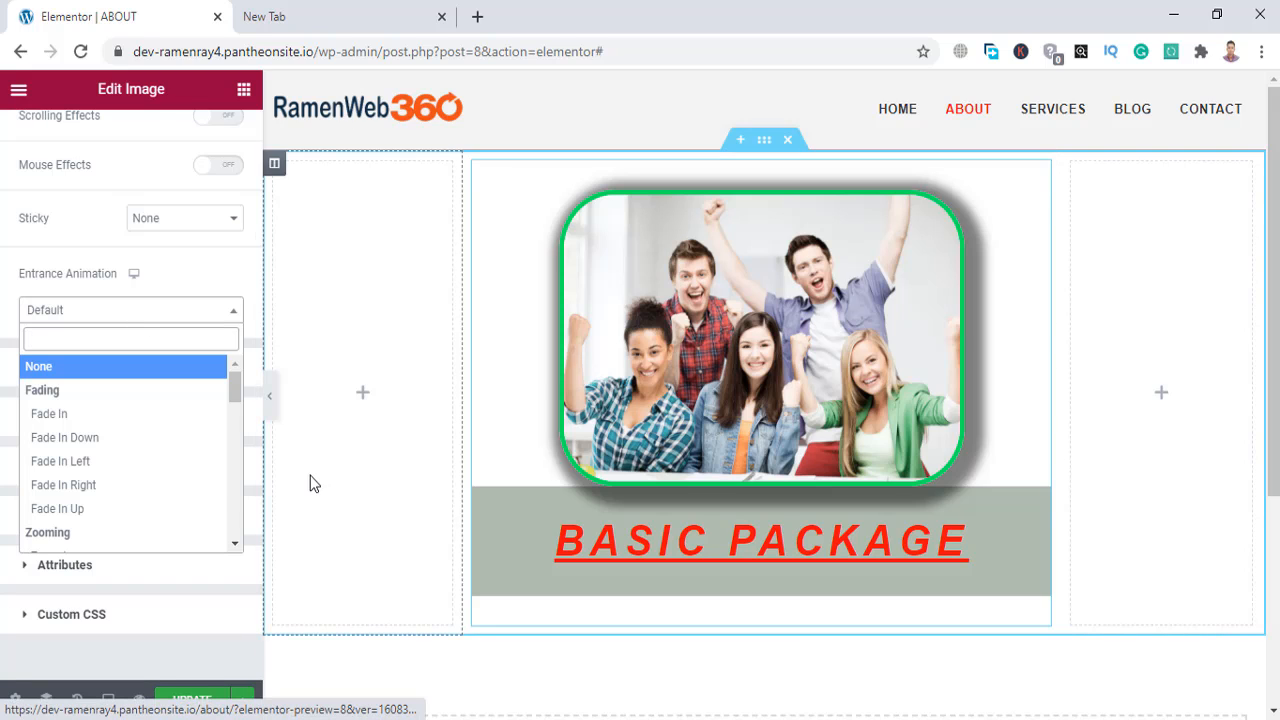
pyautogui.click(117, 427)
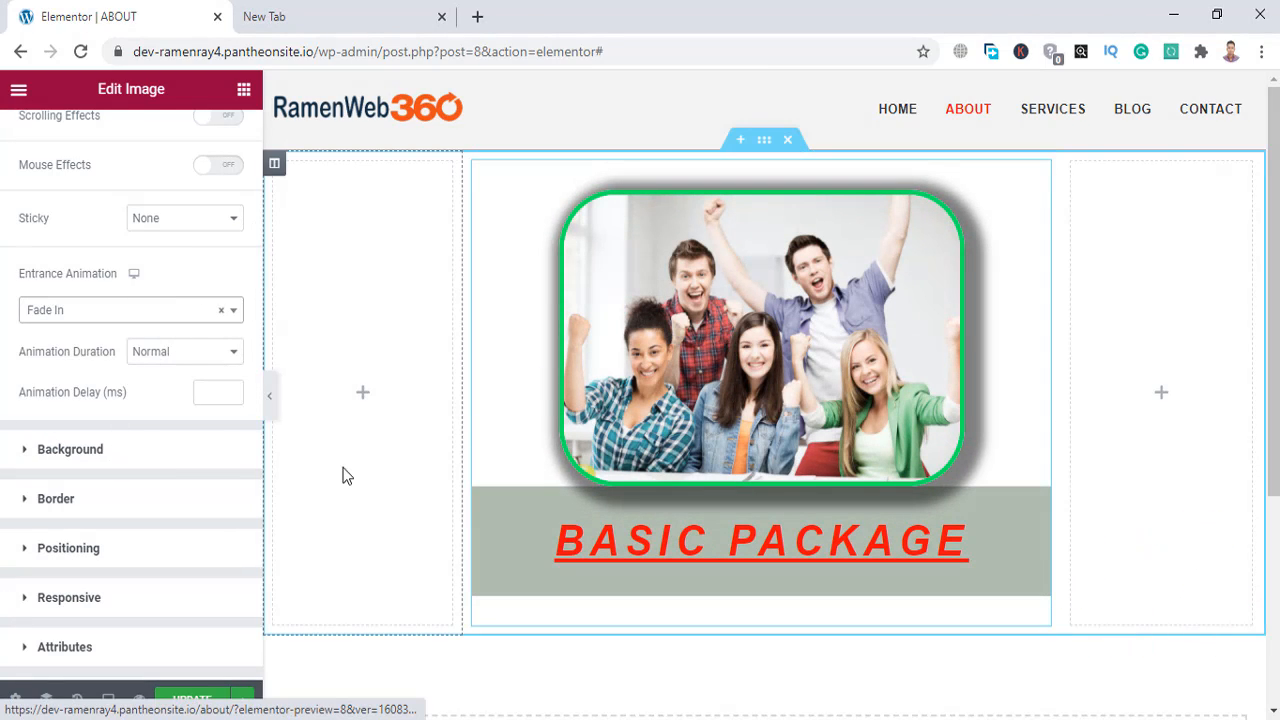
pyautogui.click(97, 318)
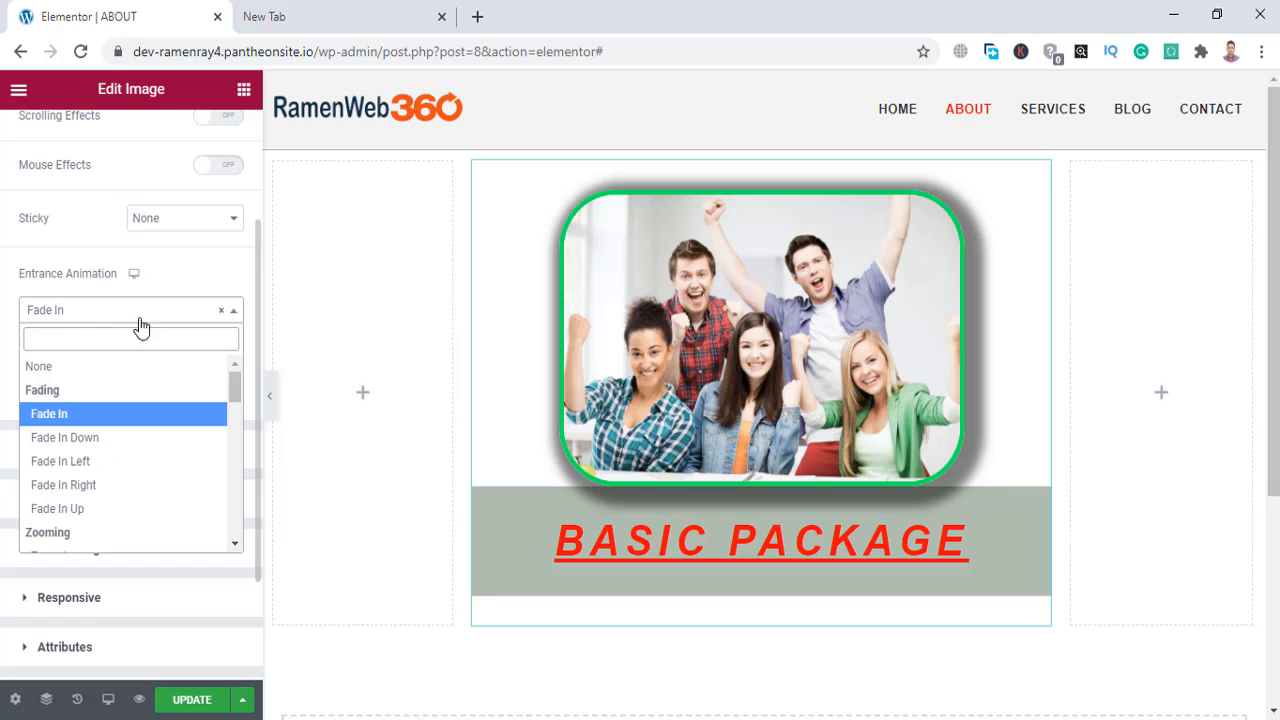
pyautogui.click(99, 486)
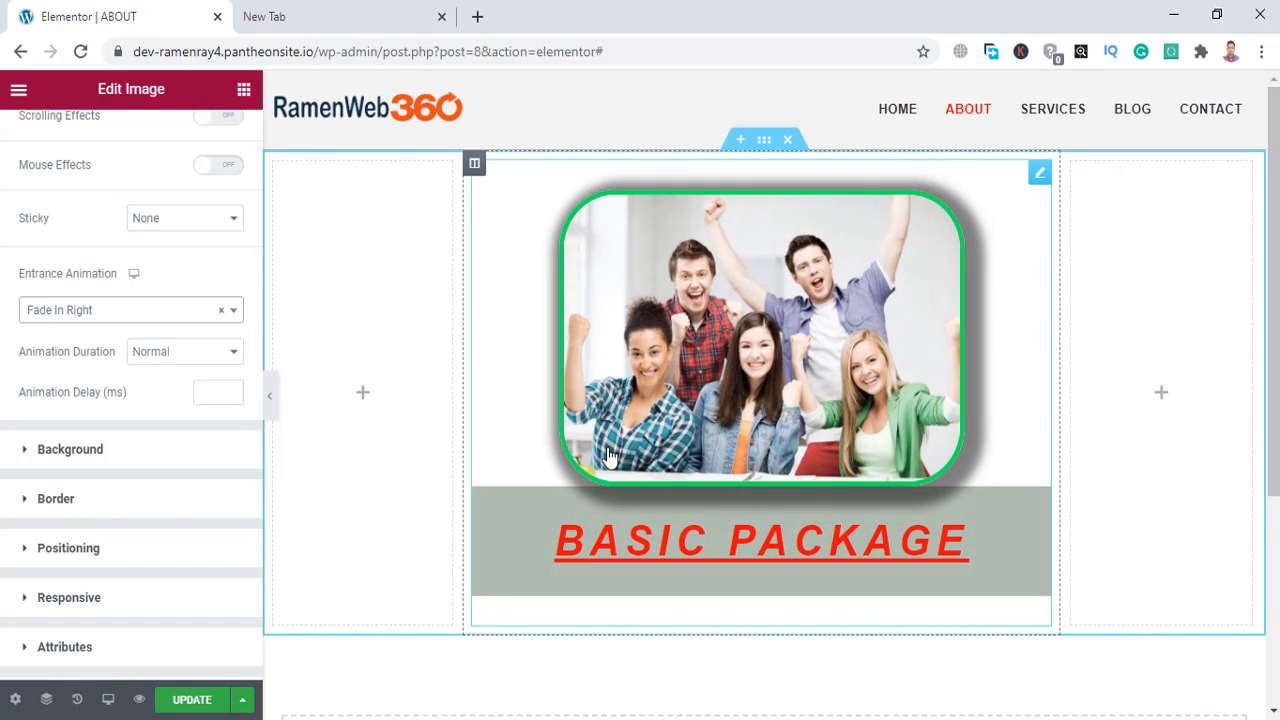
# Give the image widget a Classic background in its normal state with the blue color #2177B8.
pyautogui.click(109, 464)
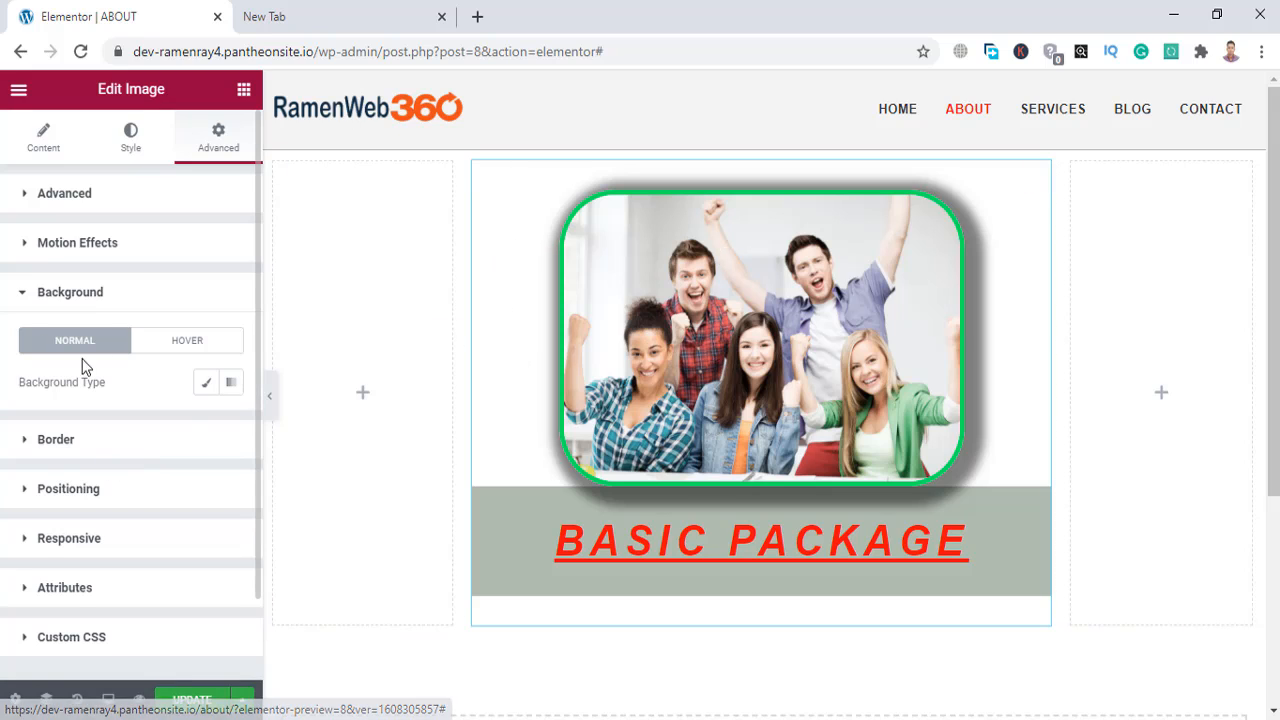
pyautogui.click(206, 386)
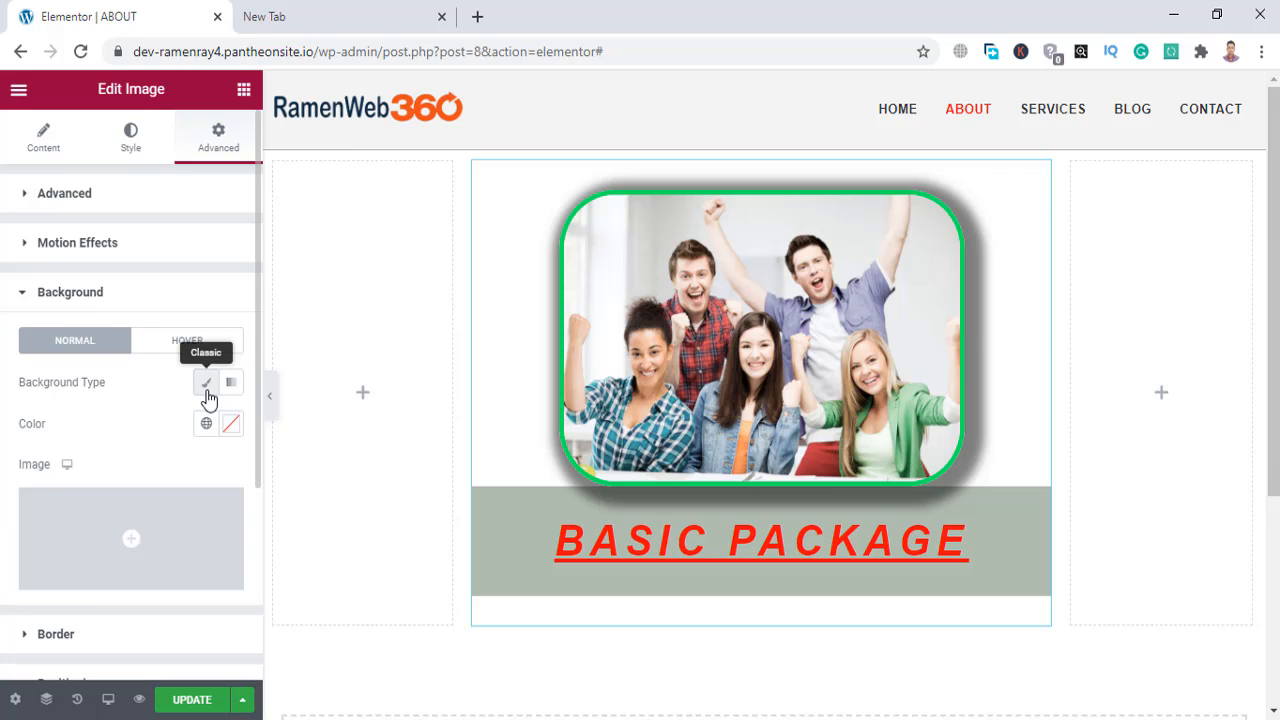
pyautogui.scroll(-2, 170, 424)
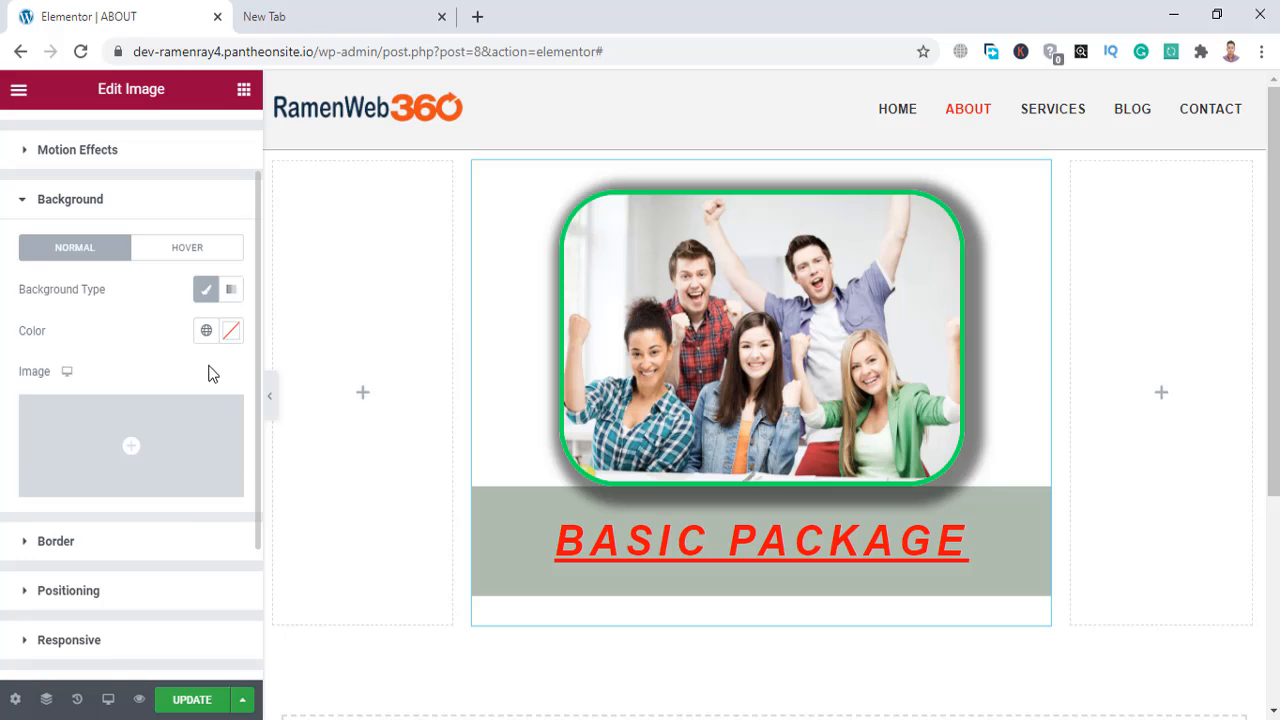
pyautogui.click(232, 332)
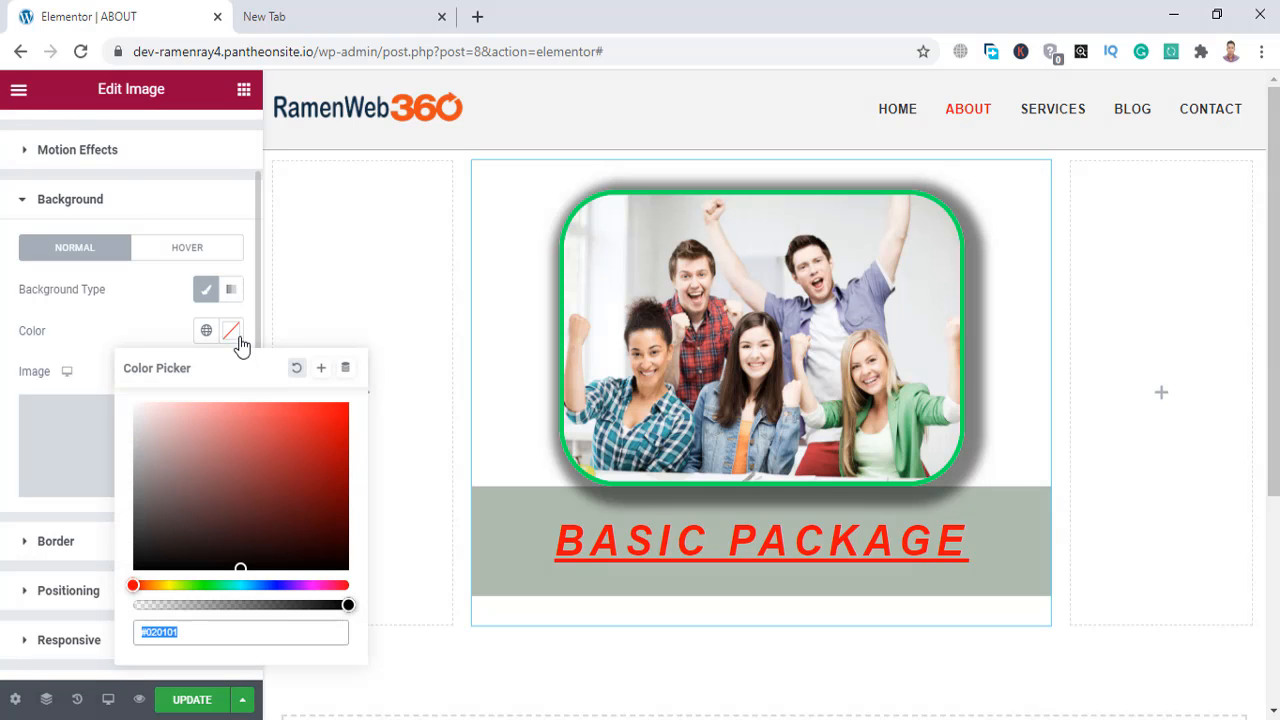
pyautogui.click(152, 465)
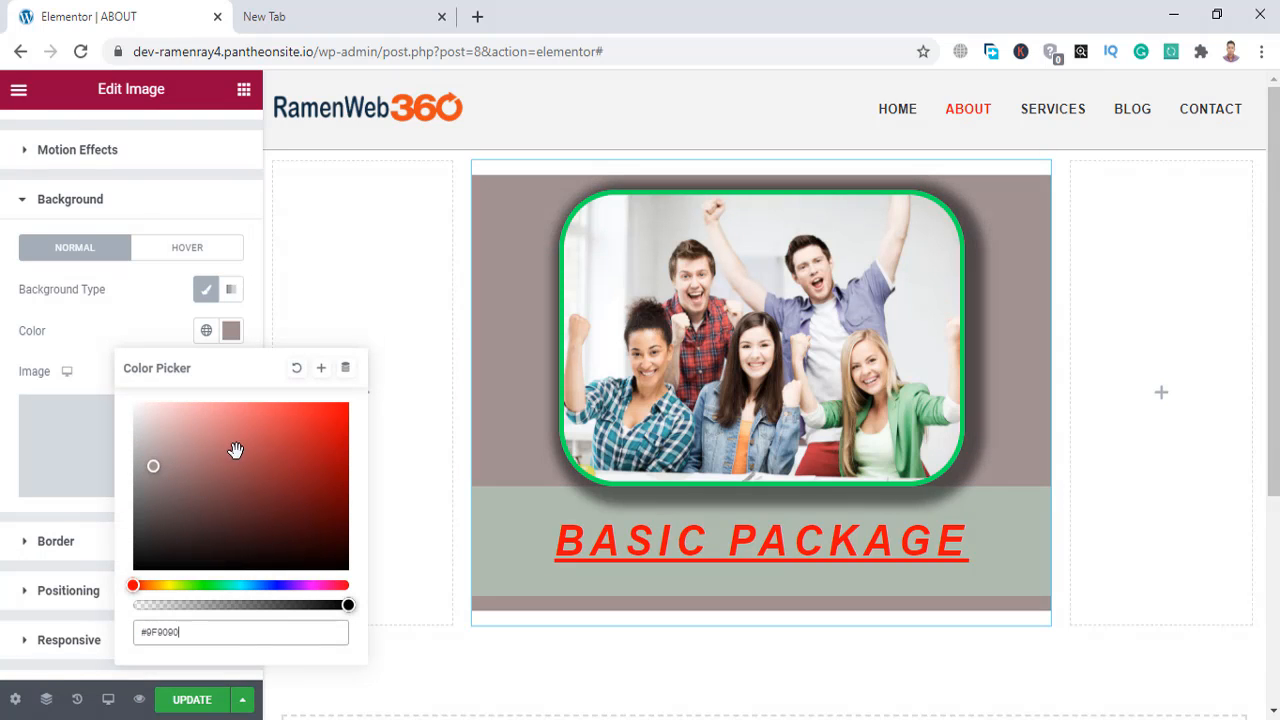
pyautogui.moveTo(246, 580); pyautogui.dragTo(257, 585)
pyautogui.click(333, 441)
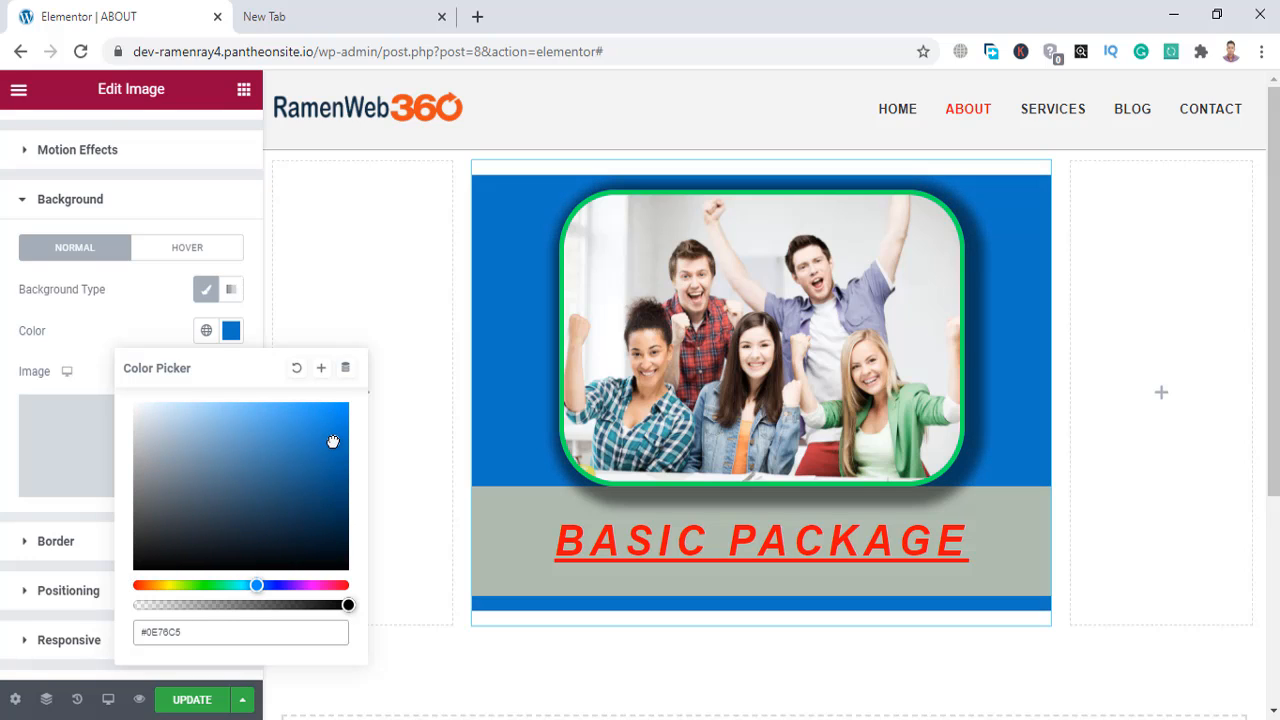
pyautogui.click(309, 449)
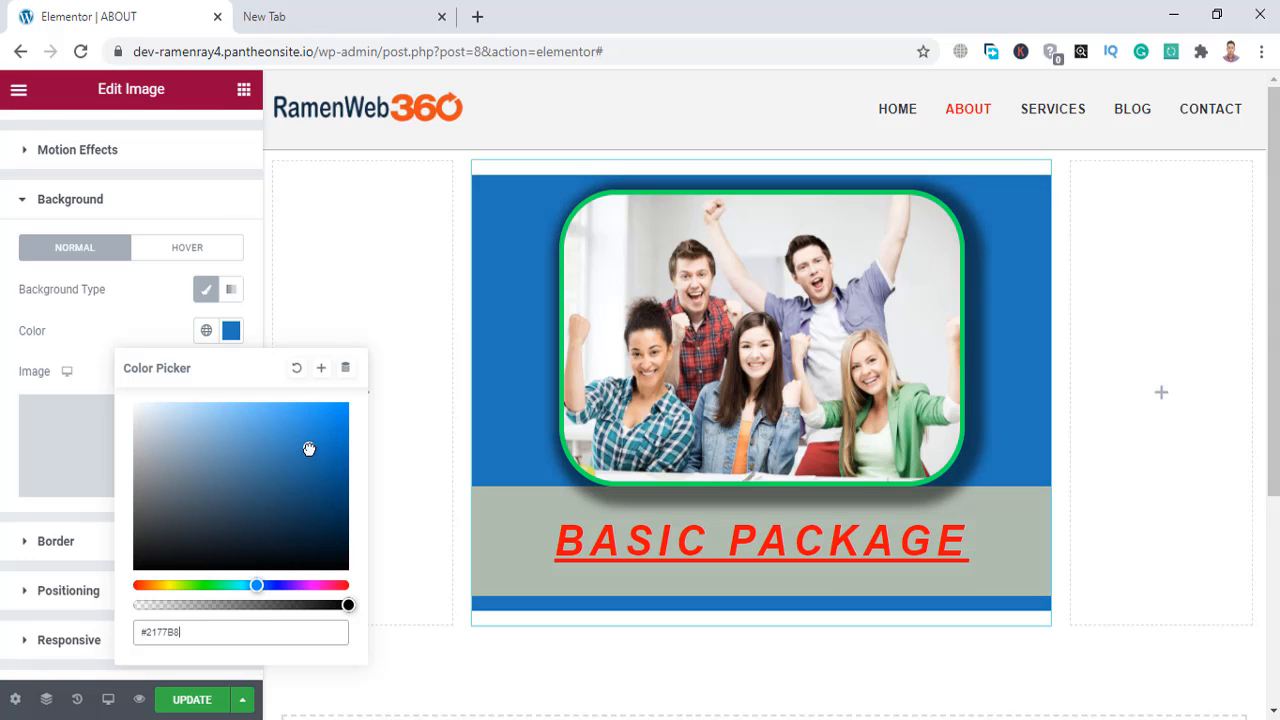
pyautogui.click(2, 430)
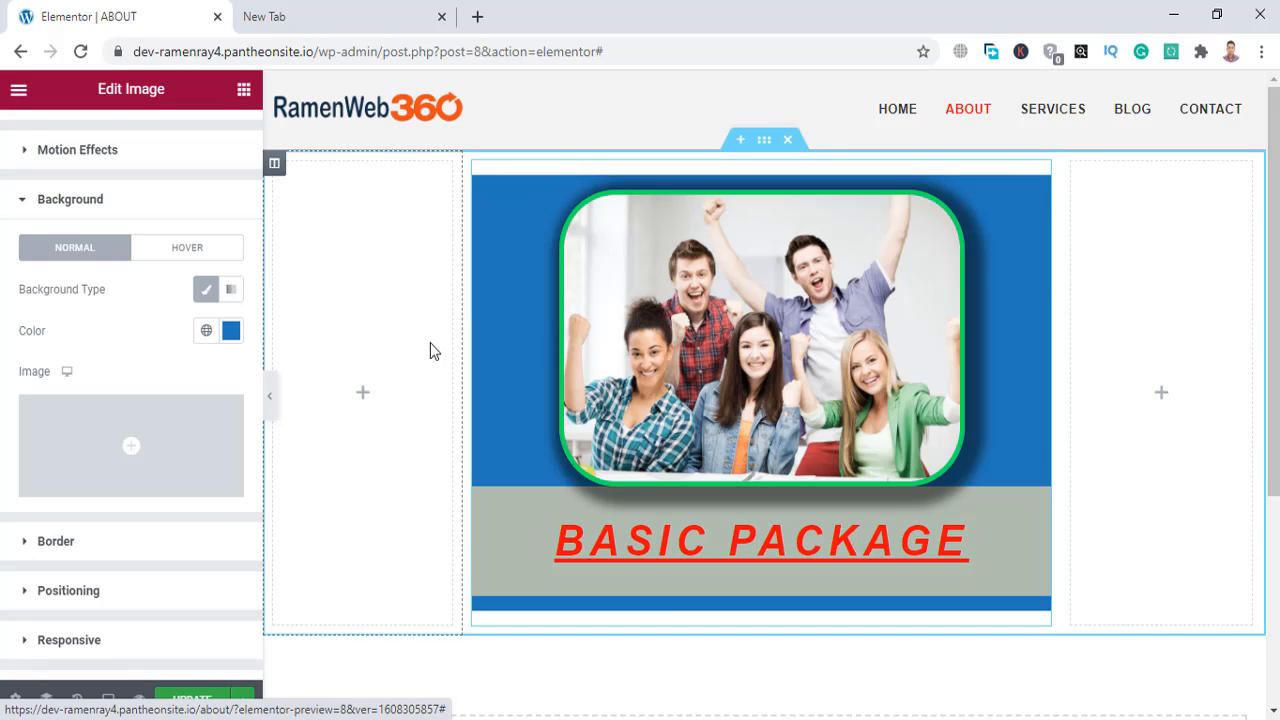
# Add a Solid border to the image widget with a linked width of 5 on all four sides.
pyautogui.scroll(-1, 3, 402)
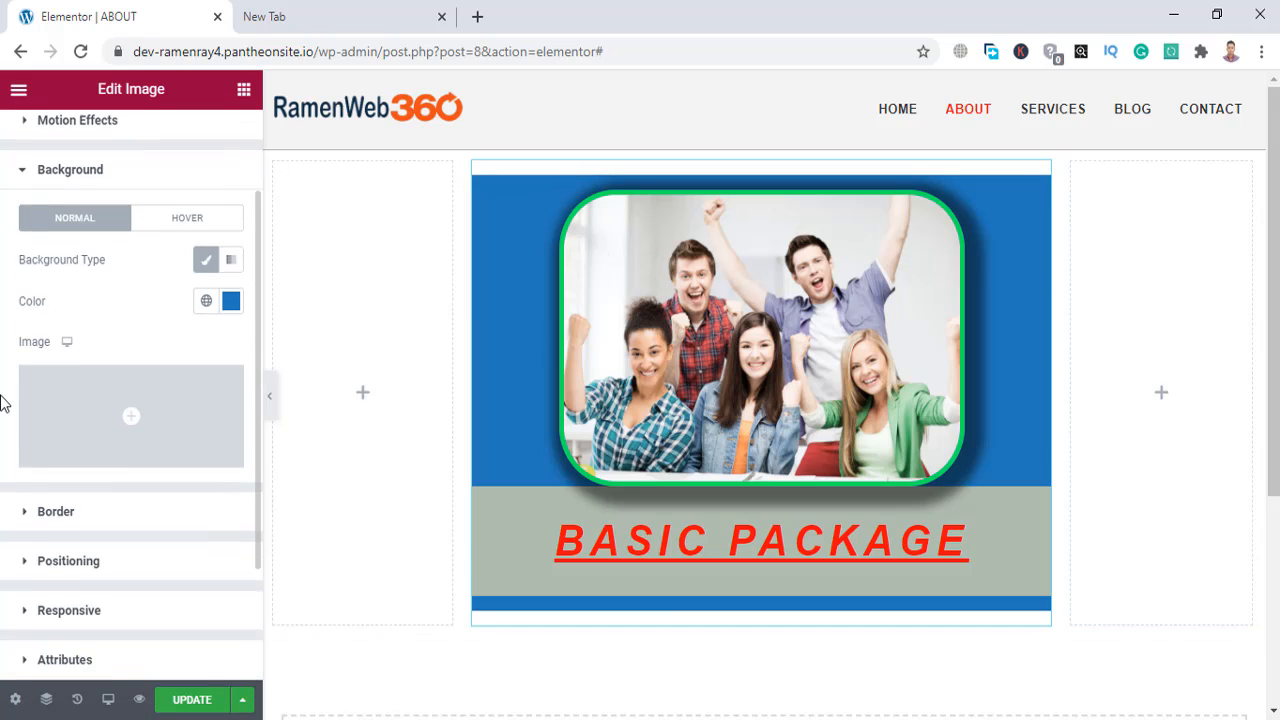
pyautogui.click(56, 498)
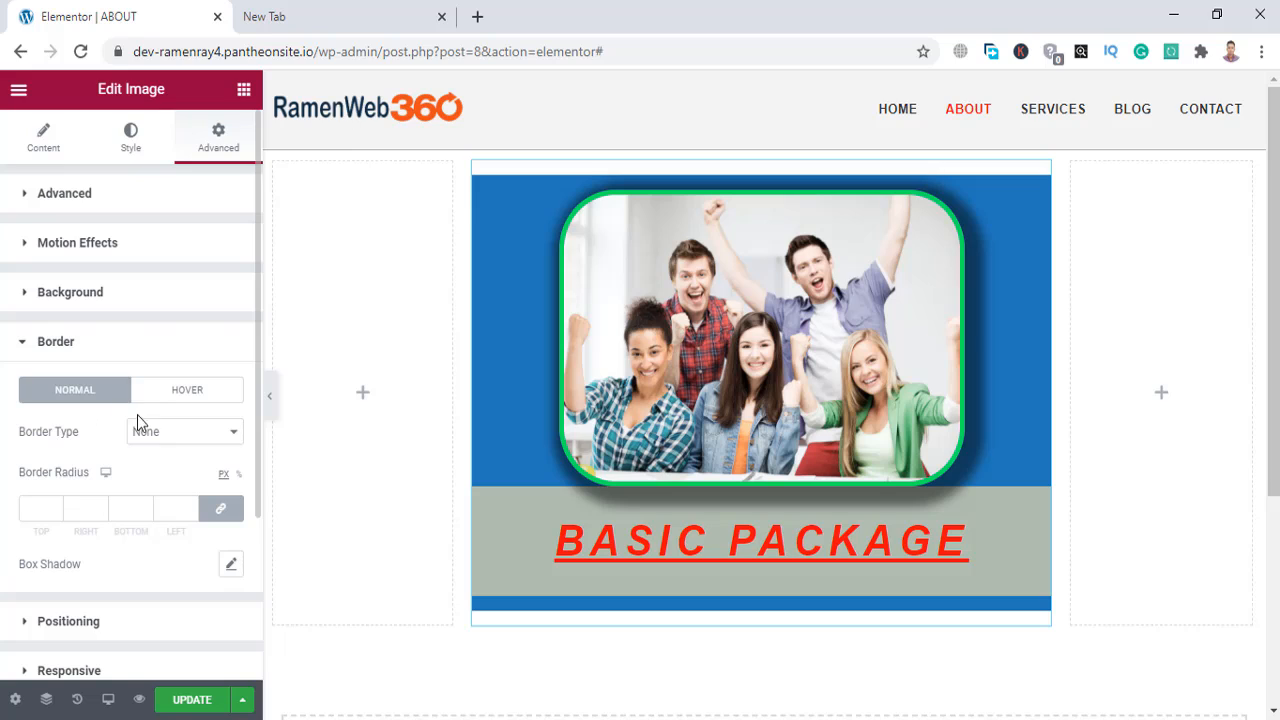
pyautogui.click(172, 434)
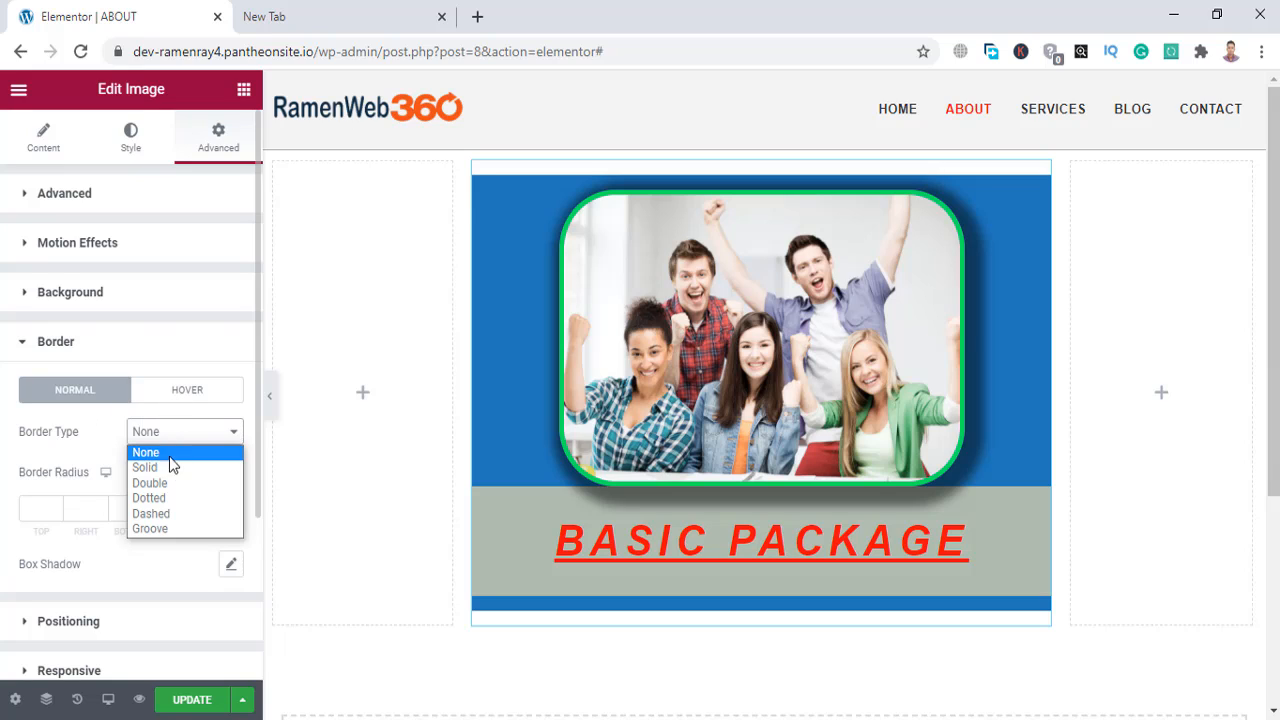
pyautogui.click(168, 466)
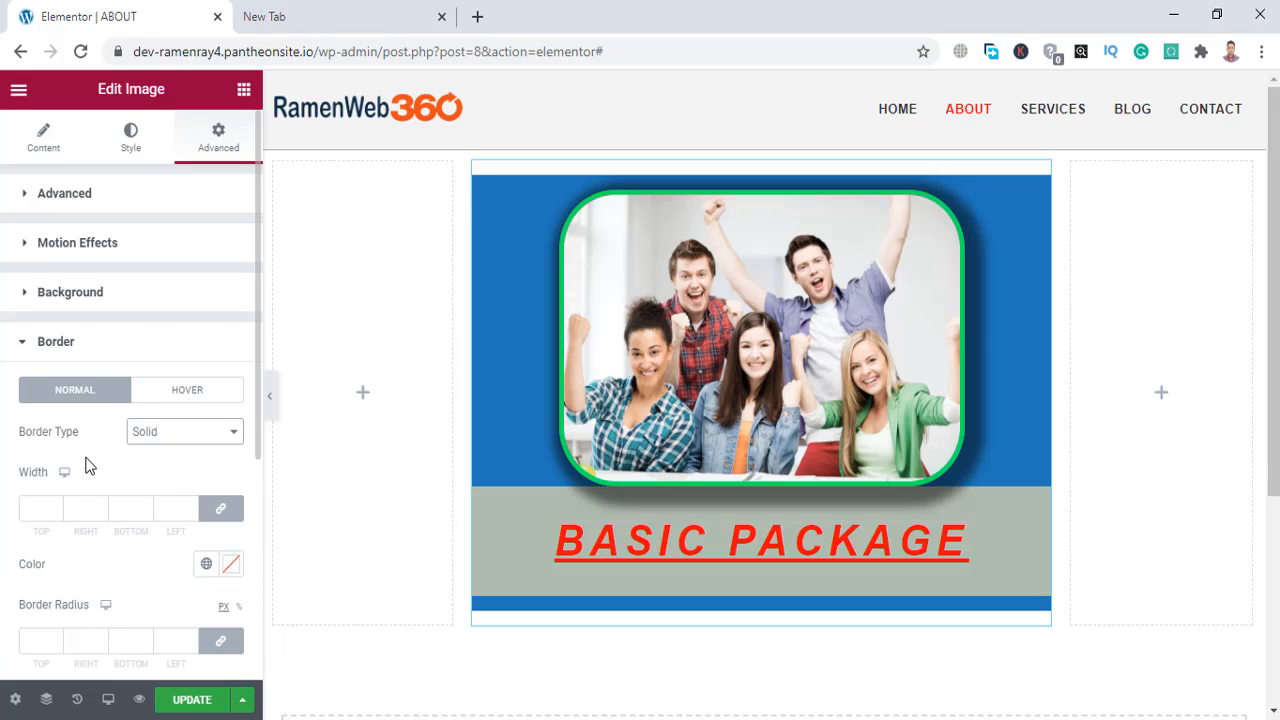
pyautogui.scroll(-2, 86, 466)
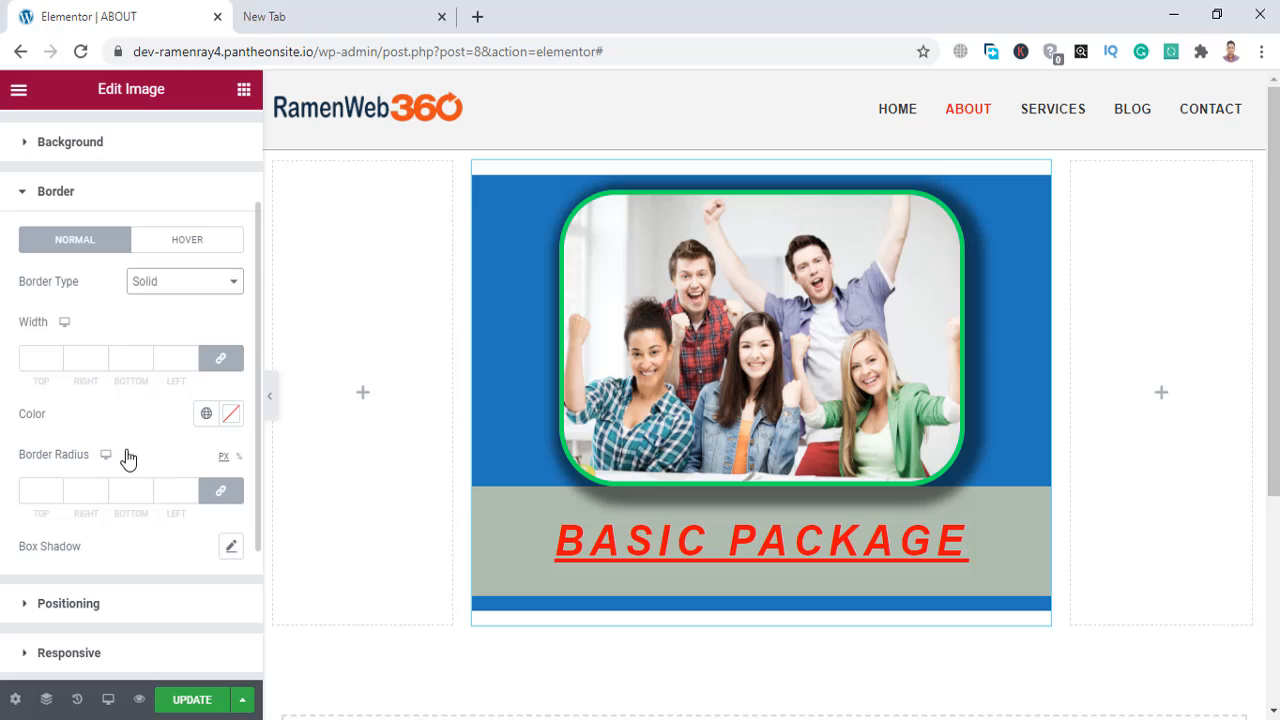
pyautogui.click(190, 355)
pyautogui.click(190, 355)
pyautogui.click(190, 355)
pyautogui.click(190, 355)
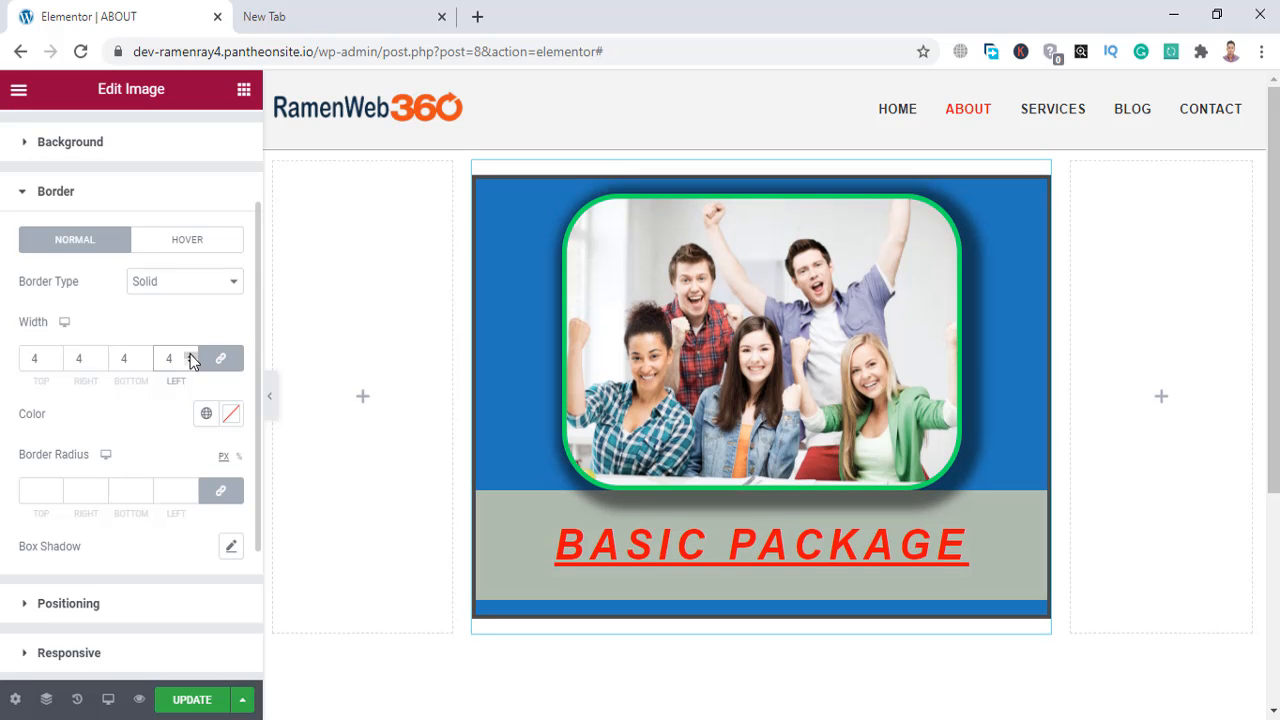
pyautogui.click(190, 355)
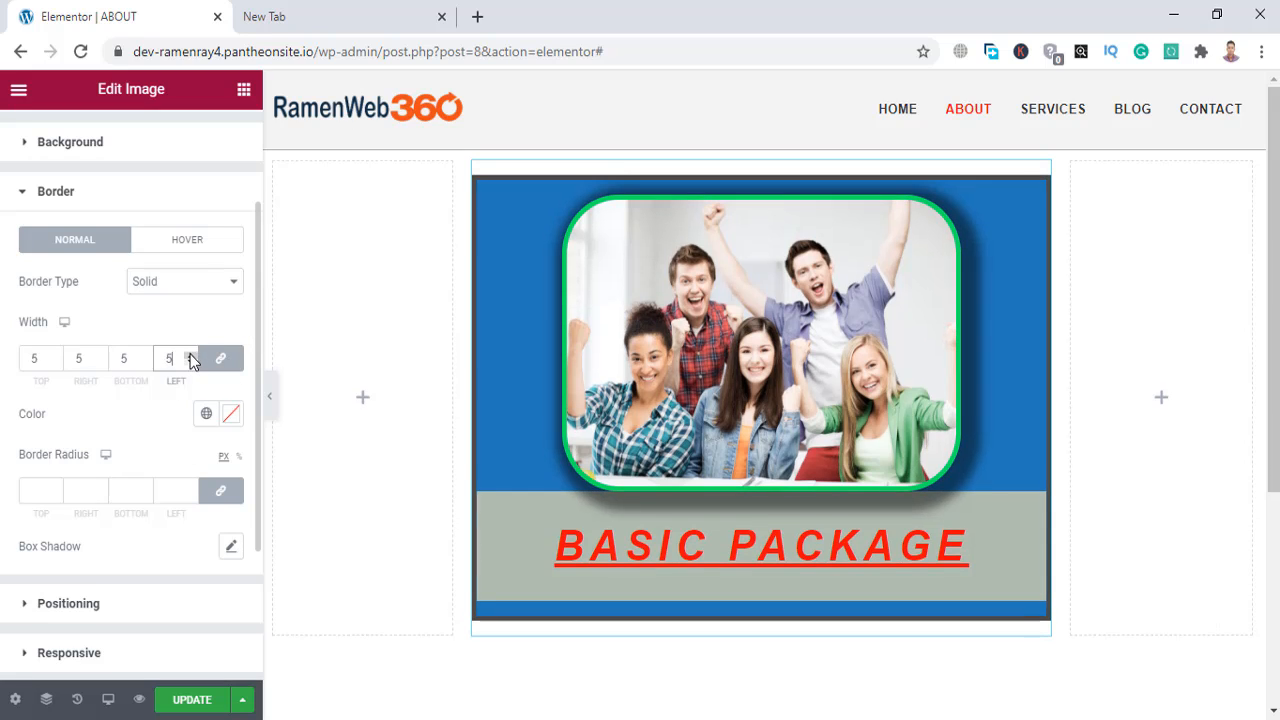
# Set the image widget's linked border radius to 29 px on all corners.
pyautogui.click(190, 487)
pyautogui.click(190, 487)
pyautogui.click(190, 487)
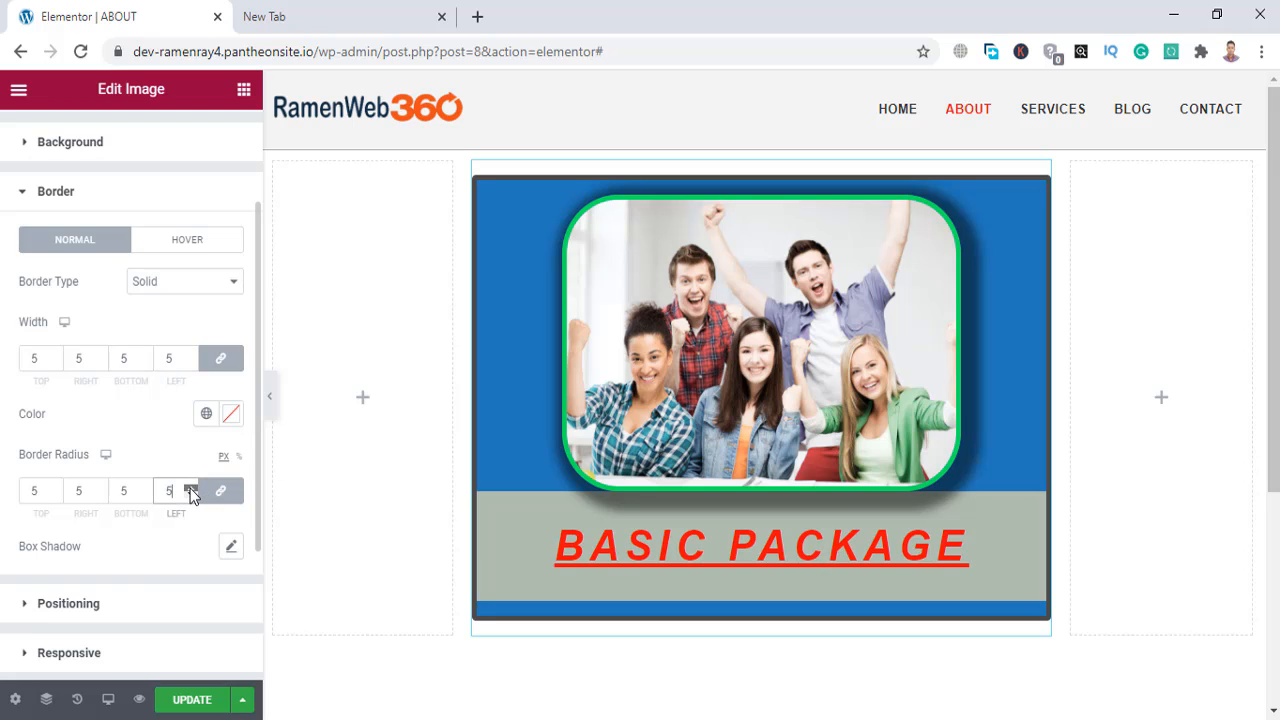
pyautogui.click(190, 487)
pyautogui.click(190, 487)
pyautogui.click(190, 487)
pyautogui.click(190, 487)
pyautogui.click(190, 487)
pyautogui.click(190, 487)
pyautogui.click(190, 487)
pyautogui.click(190, 487)
pyautogui.click(190, 487)
pyautogui.click(190, 487)
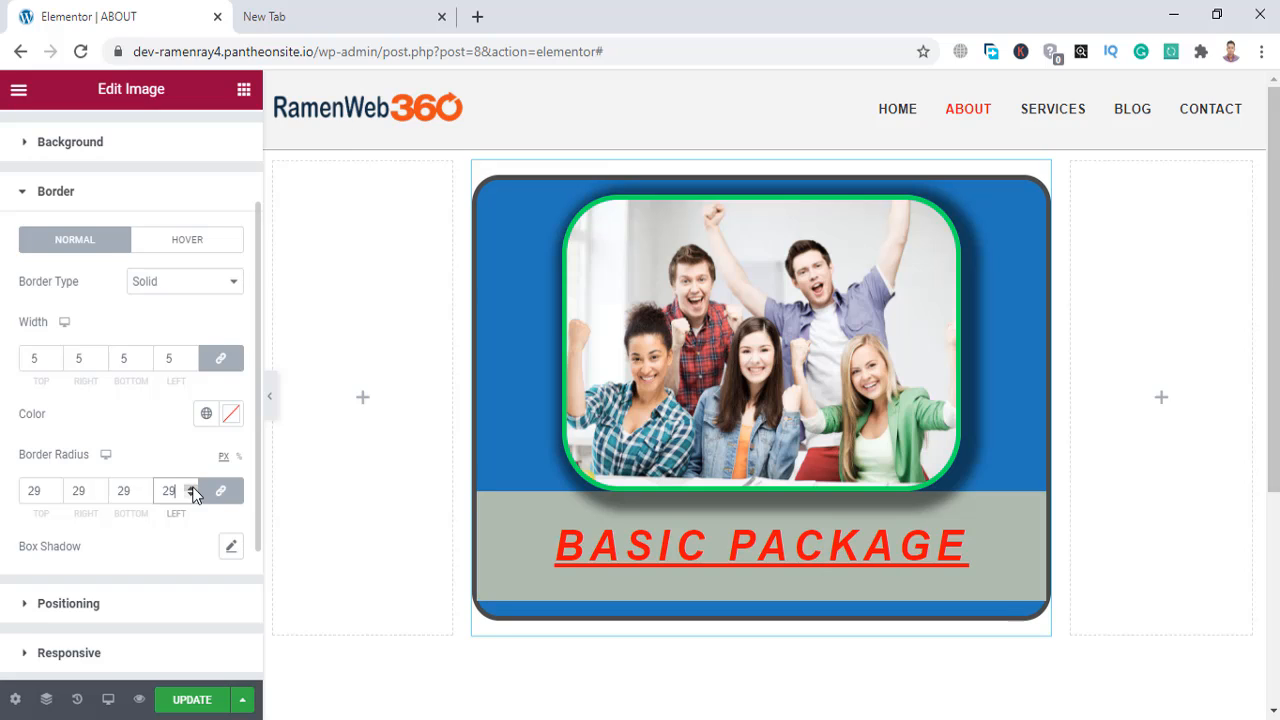
# Color the image widget's border red, #DD1717.
pyautogui.click(230, 417)
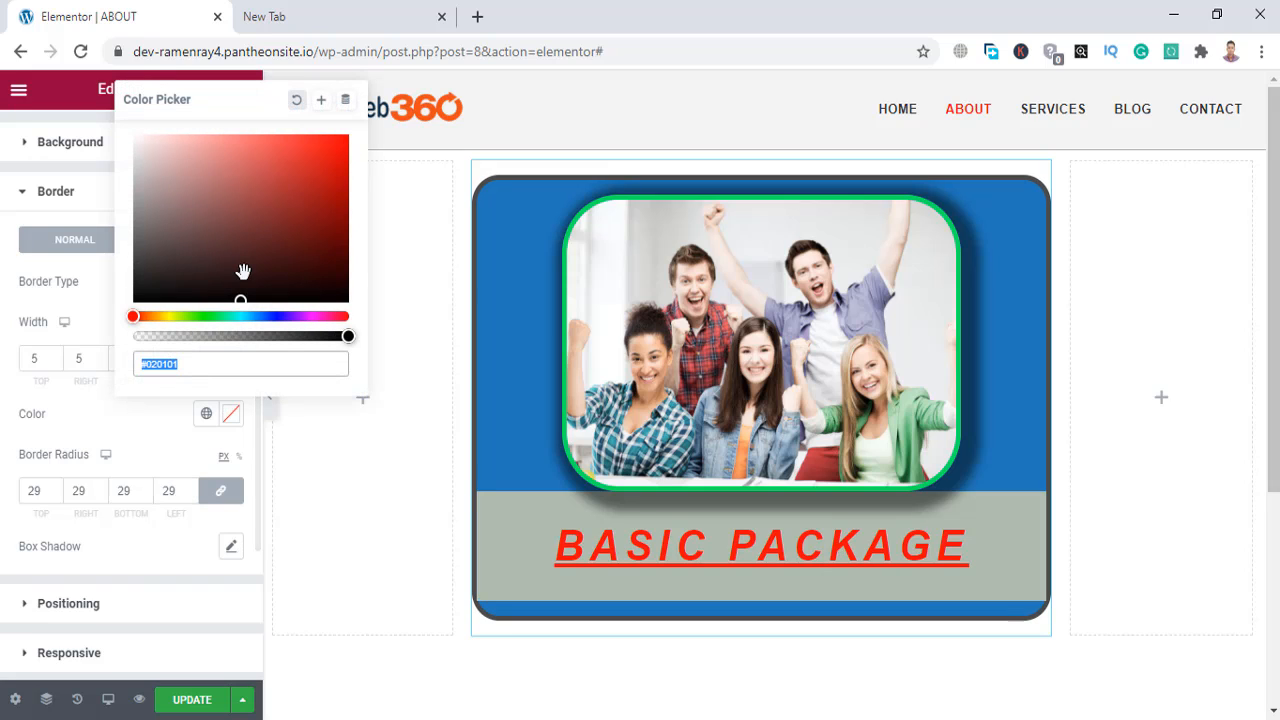
pyautogui.click(326, 157)
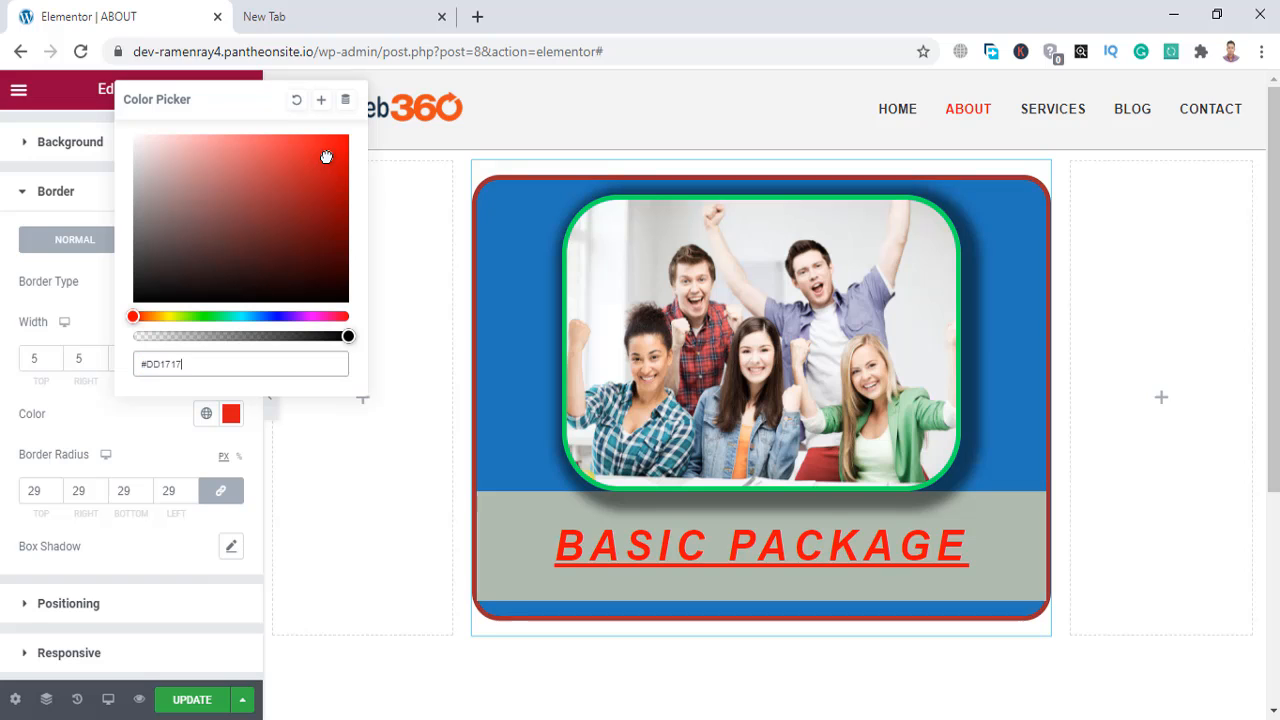
pyautogui.click(3, 434)
# Open the image widget's responsive visibility options and save the page changes.
pyautogui.scroll(-3, 4, 440)
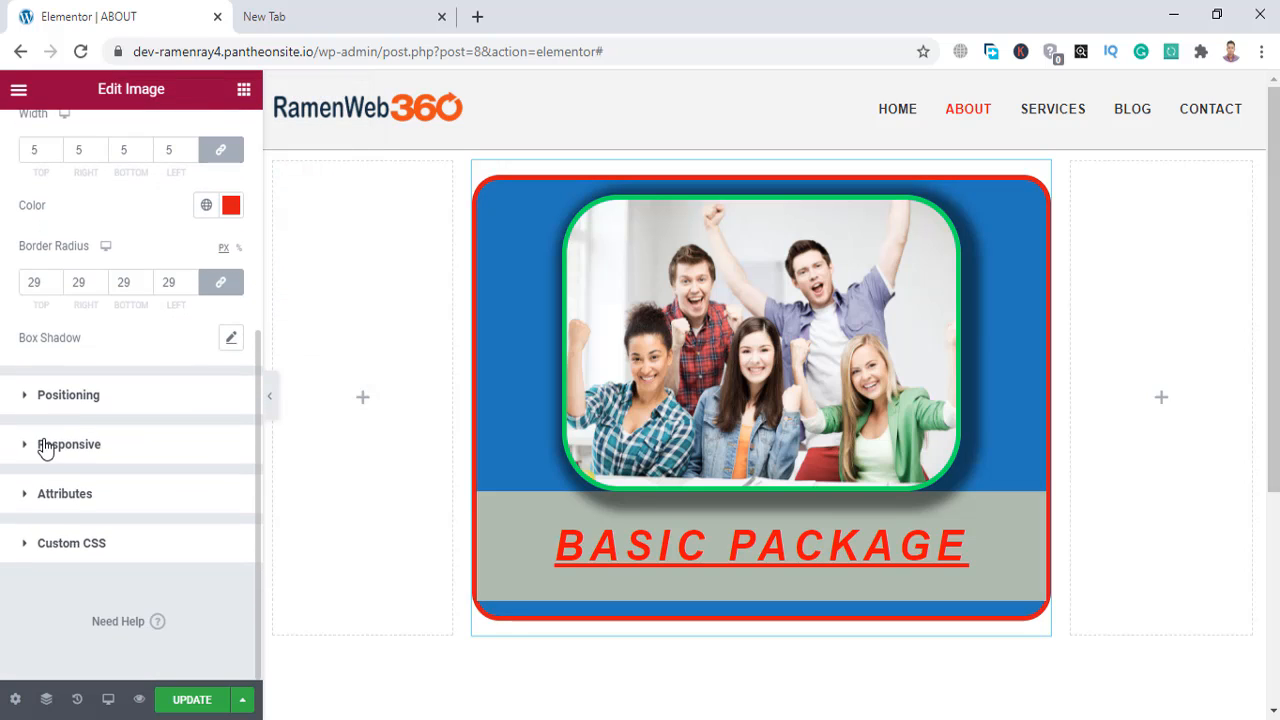
pyautogui.click(45, 445)
pyautogui.scroll(-3, 134, 440)
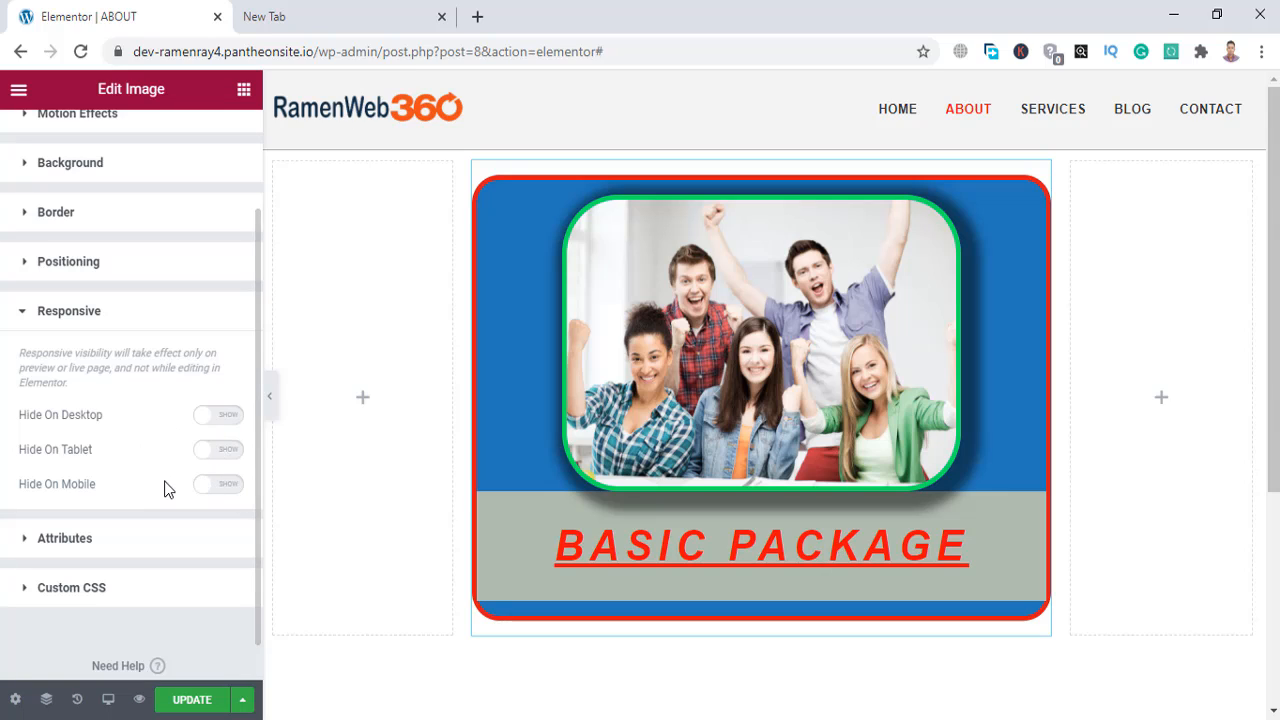
pyautogui.click(194, 702)
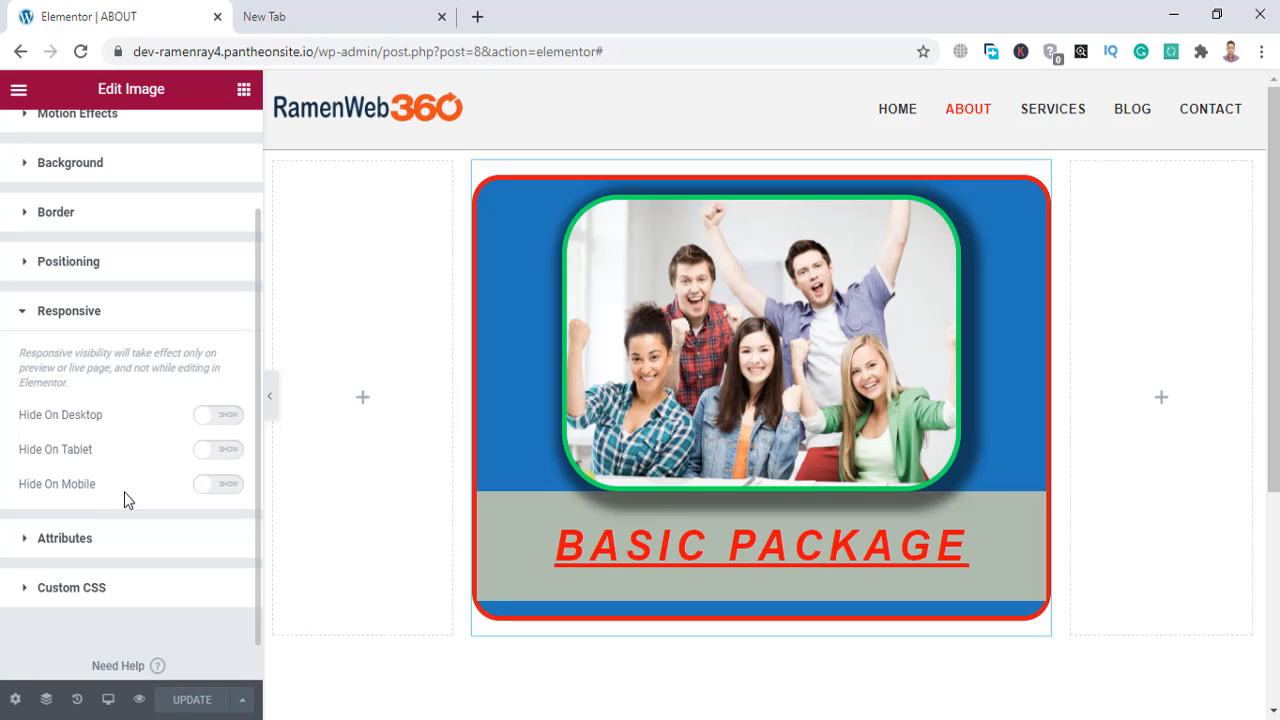
# Try hiding the image widget on mobile and examine the page in the Mobile preview.
pyautogui.click(233, 488)
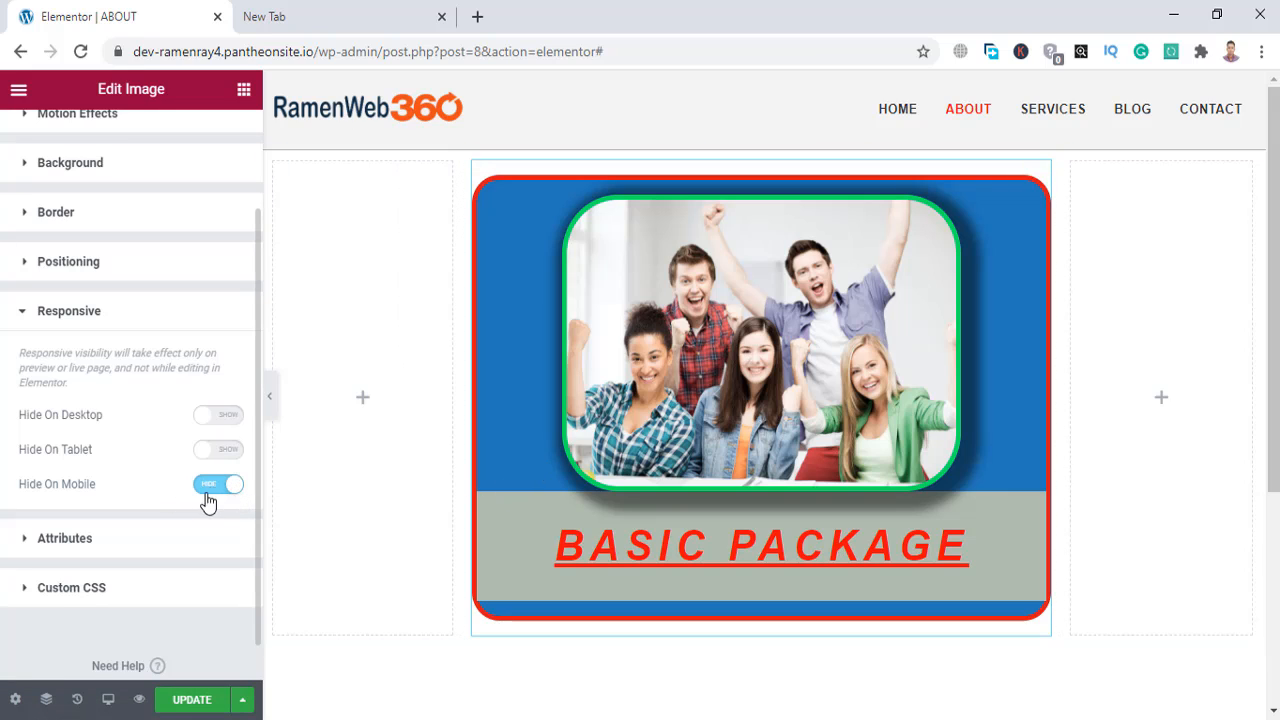
pyautogui.scroll(-1, 183, 514)
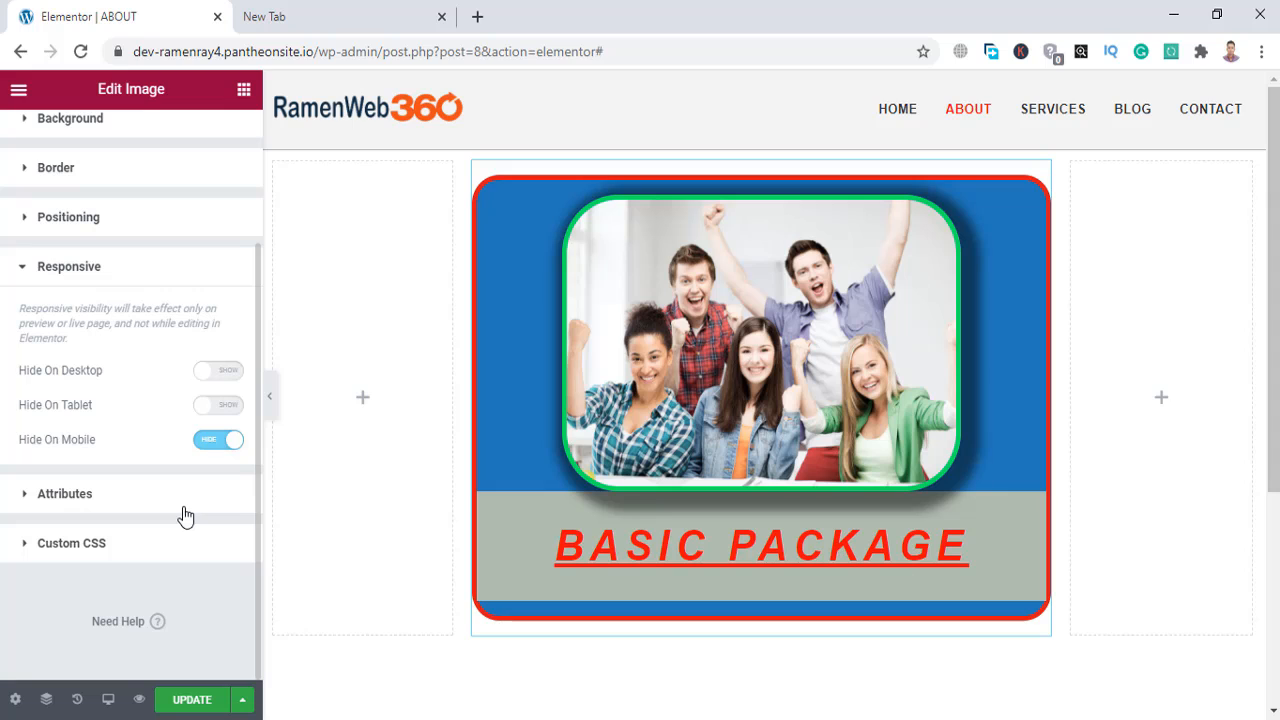
pyautogui.click(110, 700)
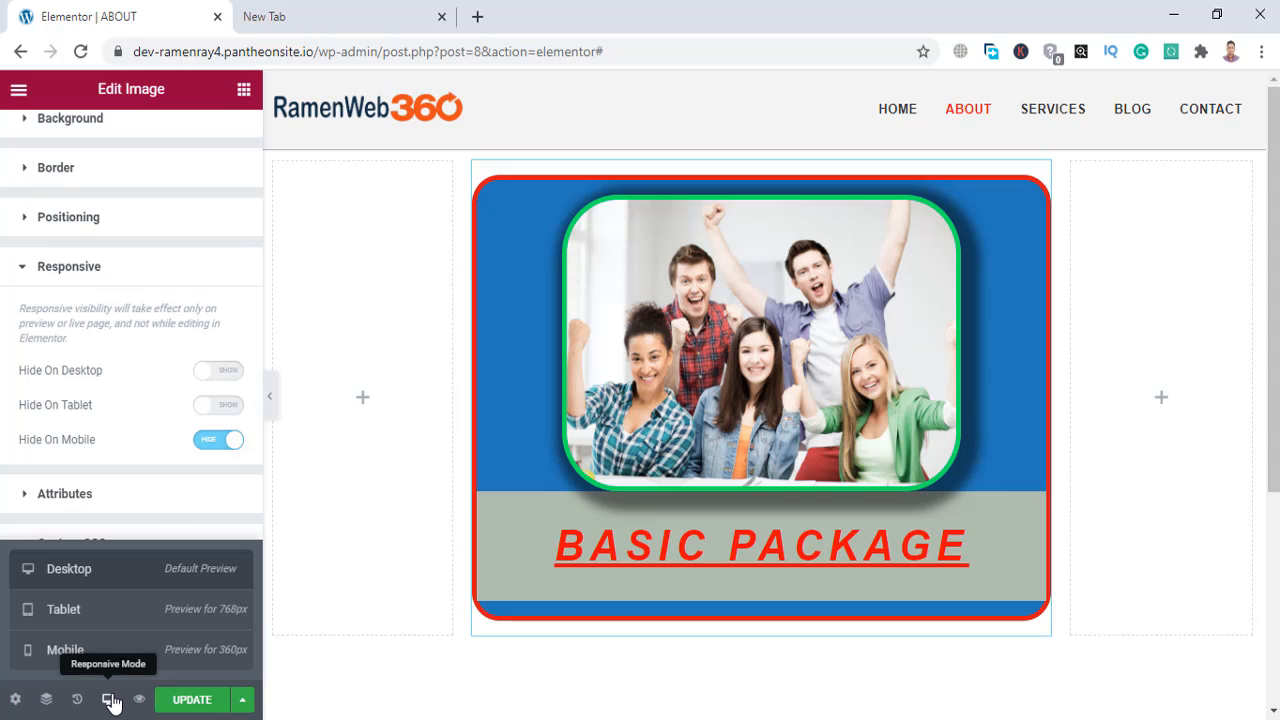
pyautogui.click(112, 650)
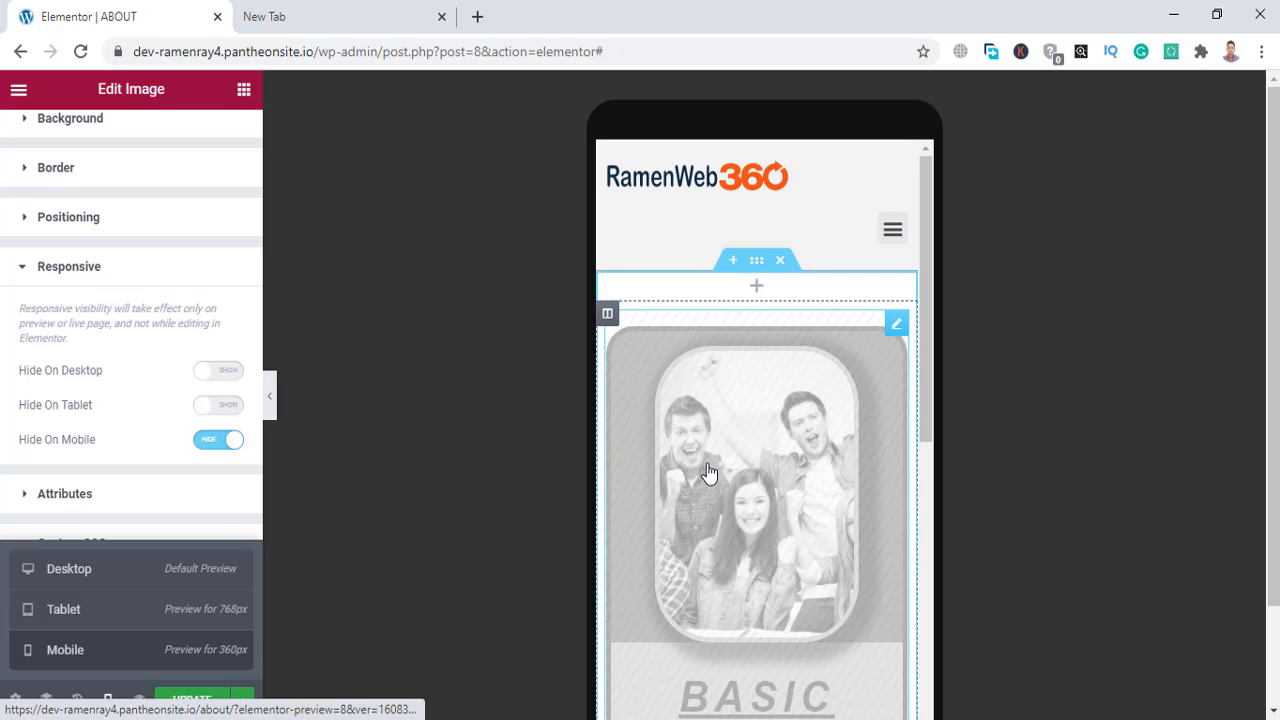
pyautogui.scroll(-2, 708, 473)
pyautogui.scroll(-3, 708, 473)
pyautogui.scroll(5, 708, 473)
pyautogui.scroll(-2, 708, 473)
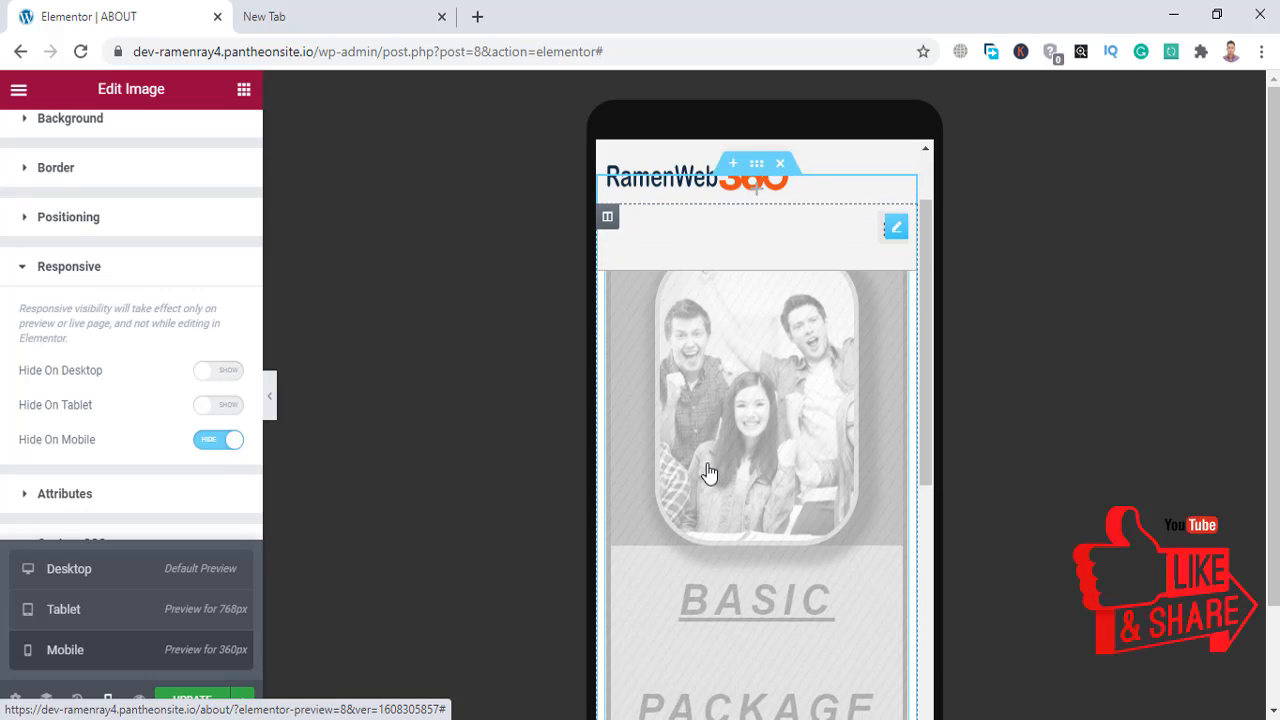
pyautogui.scroll(2, 708, 473)
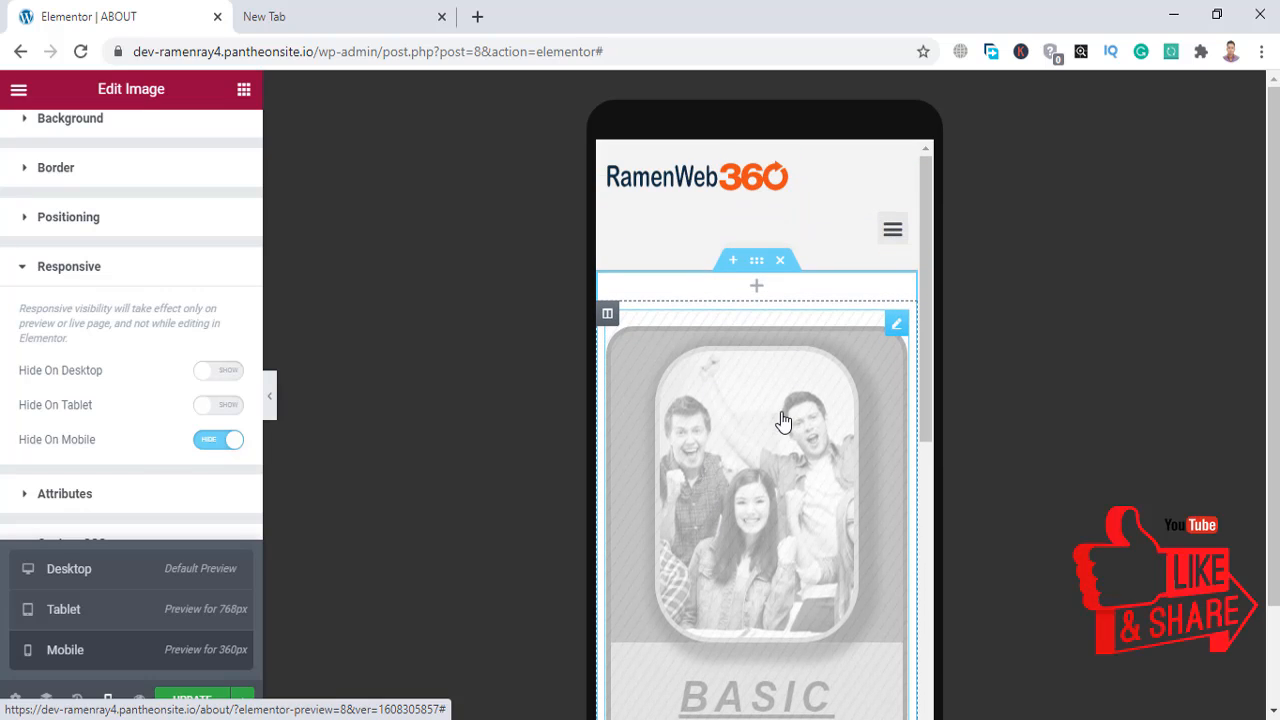
# Turn off Hide On Mobile for the image widget and return to the Desktop preview.
pyautogui.click(210, 452)
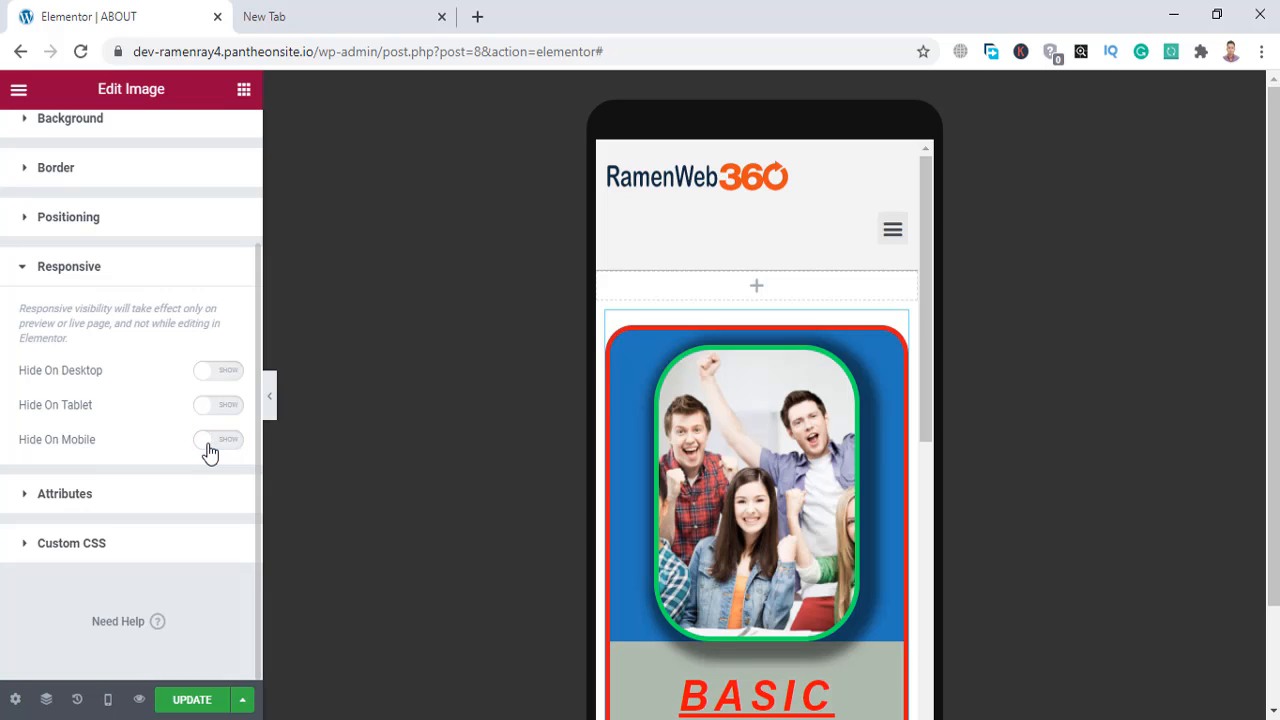
pyautogui.click(107, 700)
pyautogui.click(115, 566)
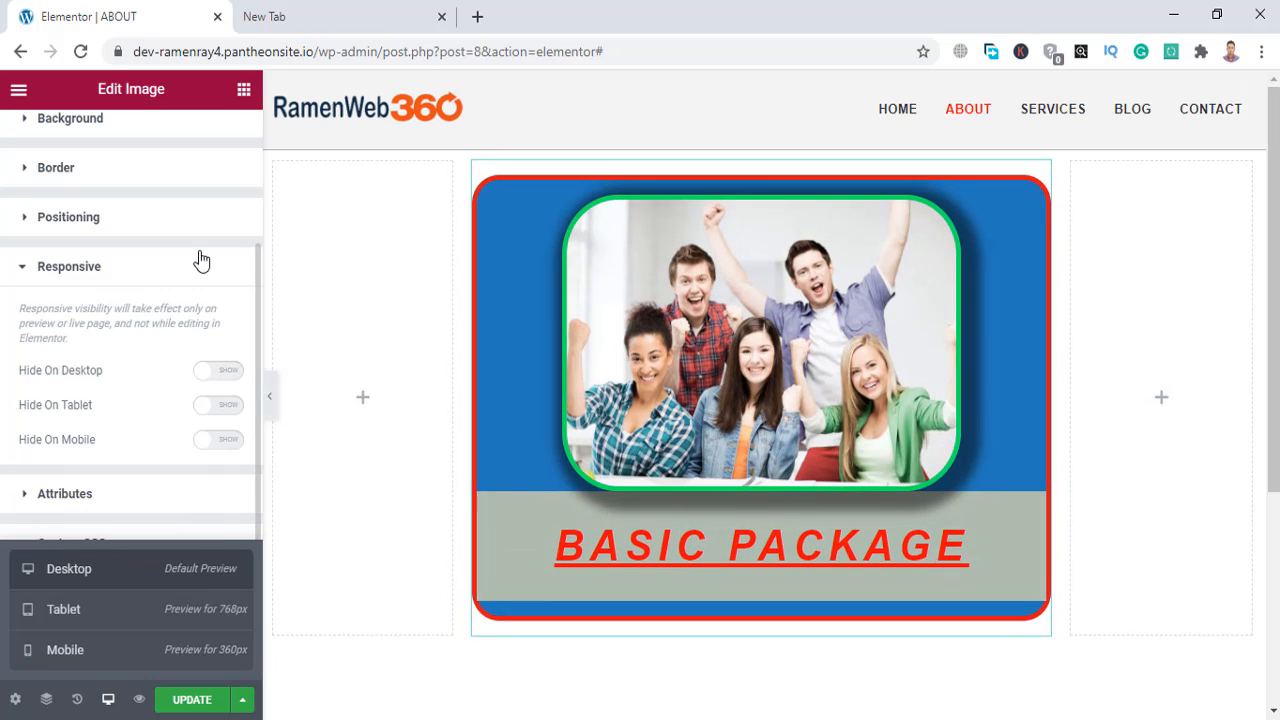
# Set the image's hover-state opacity to 0.68 in the widget's style settings.
pyautogui.scroll(2, 206, 172)
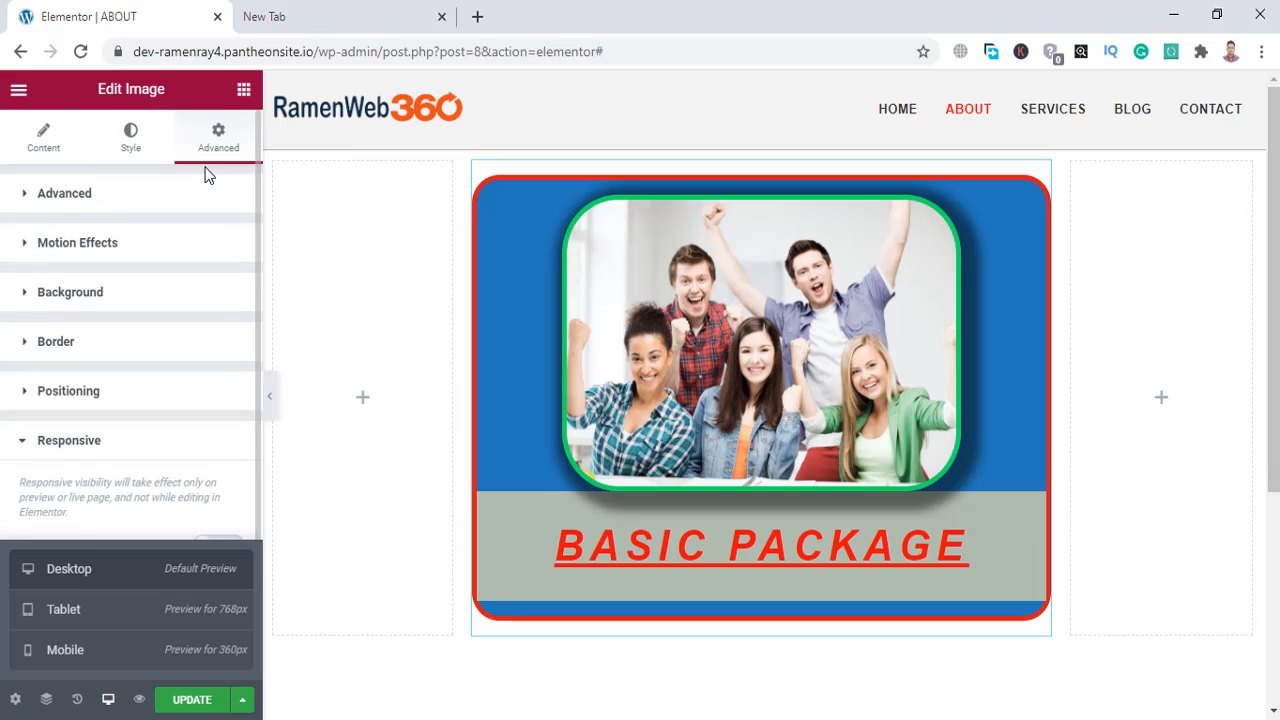
pyautogui.click(139, 150)
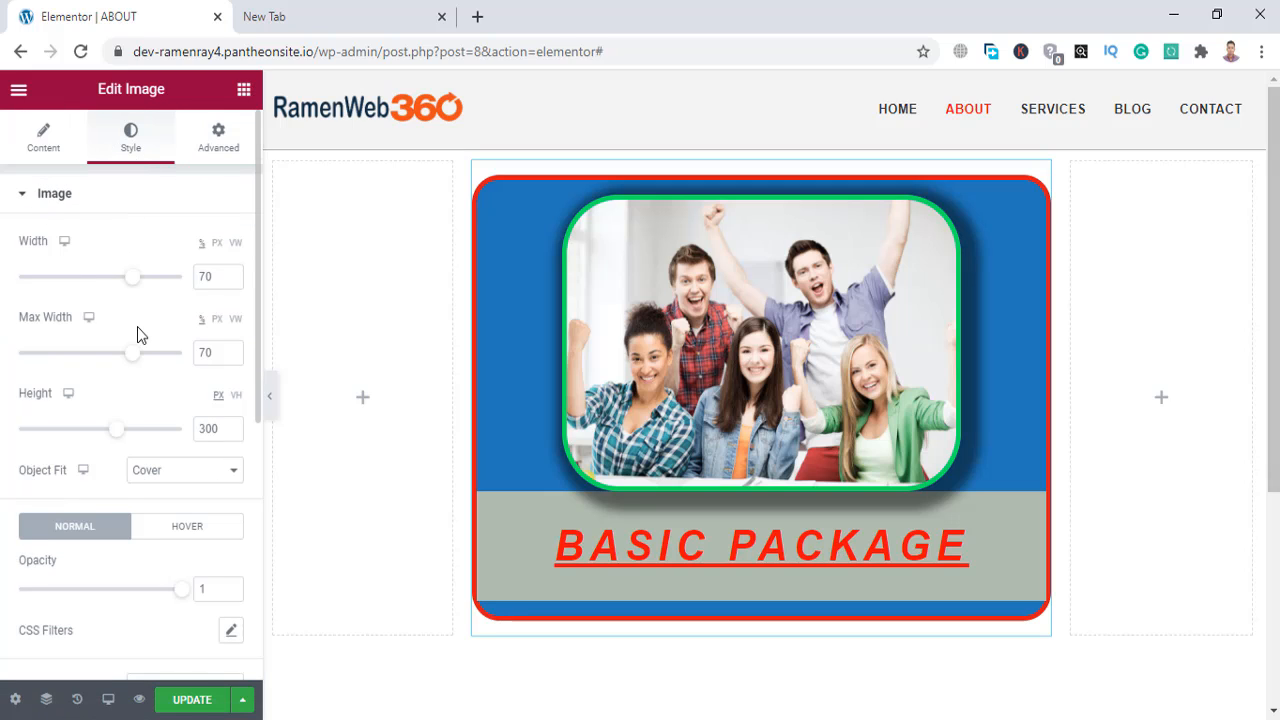
pyautogui.scroll(-3, 137, 334)
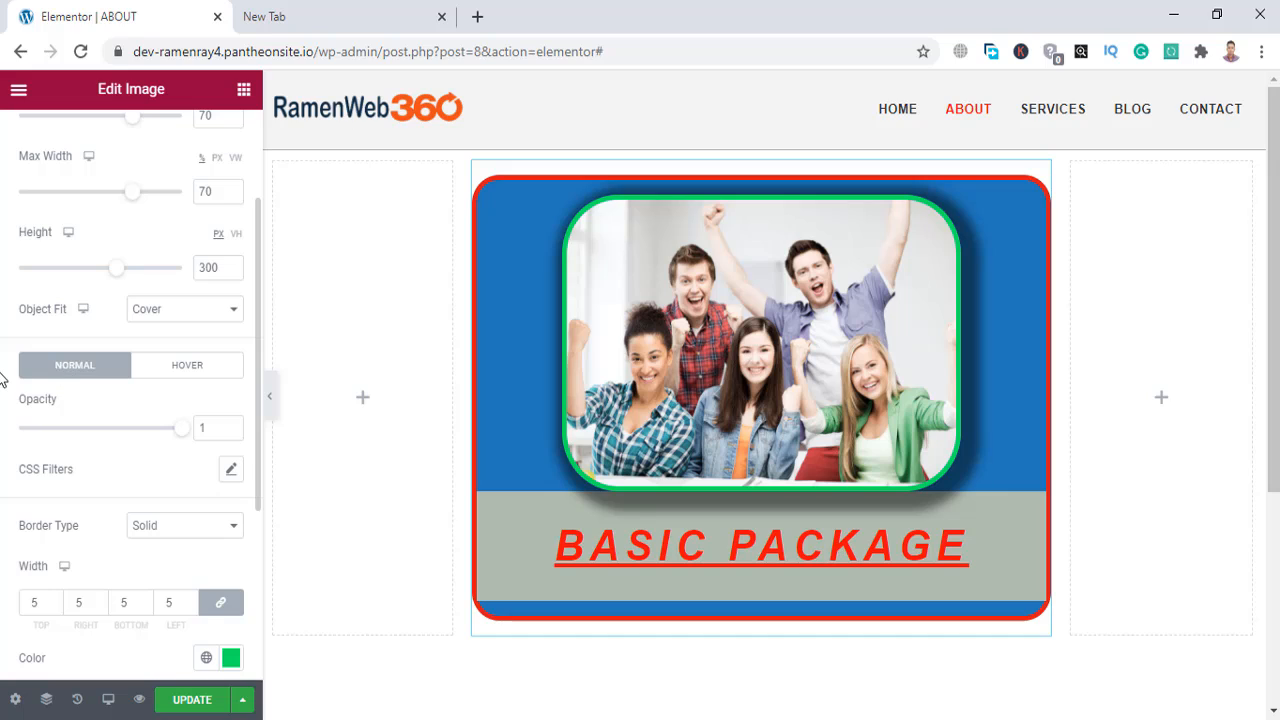
pyautogui.click(187, 366)
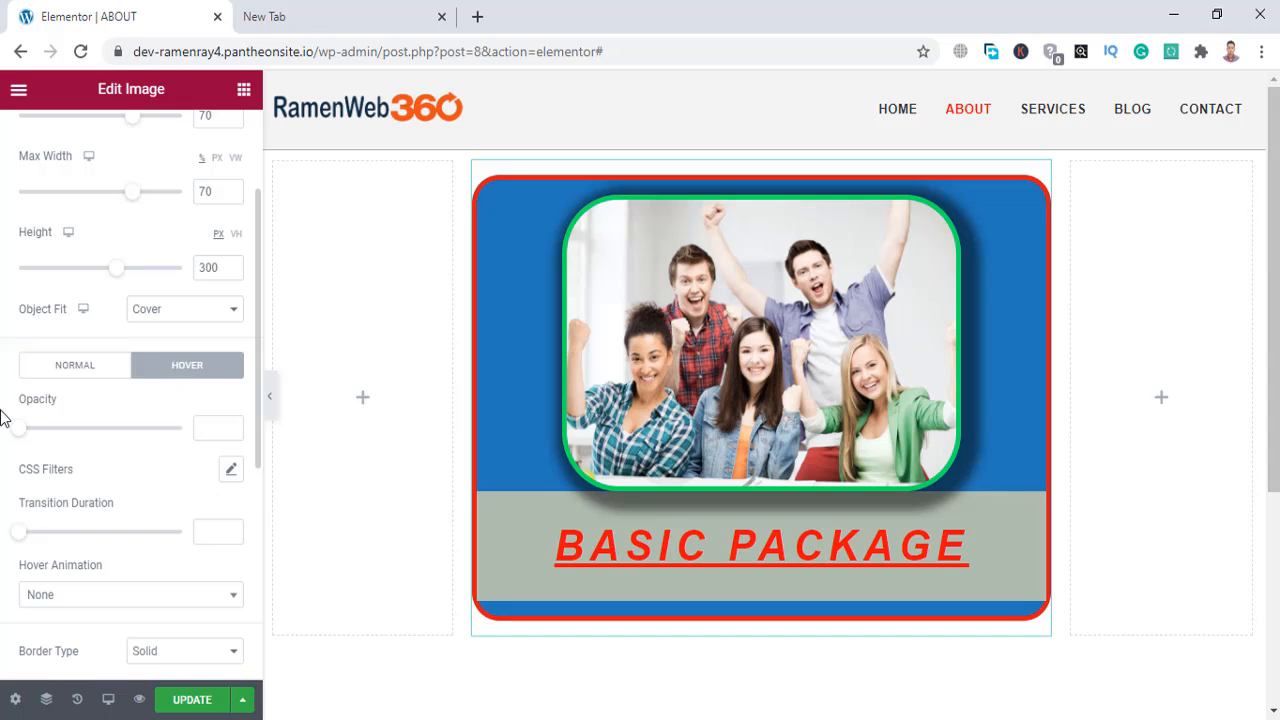
pyautogui.scroll(-1, 2, 418)
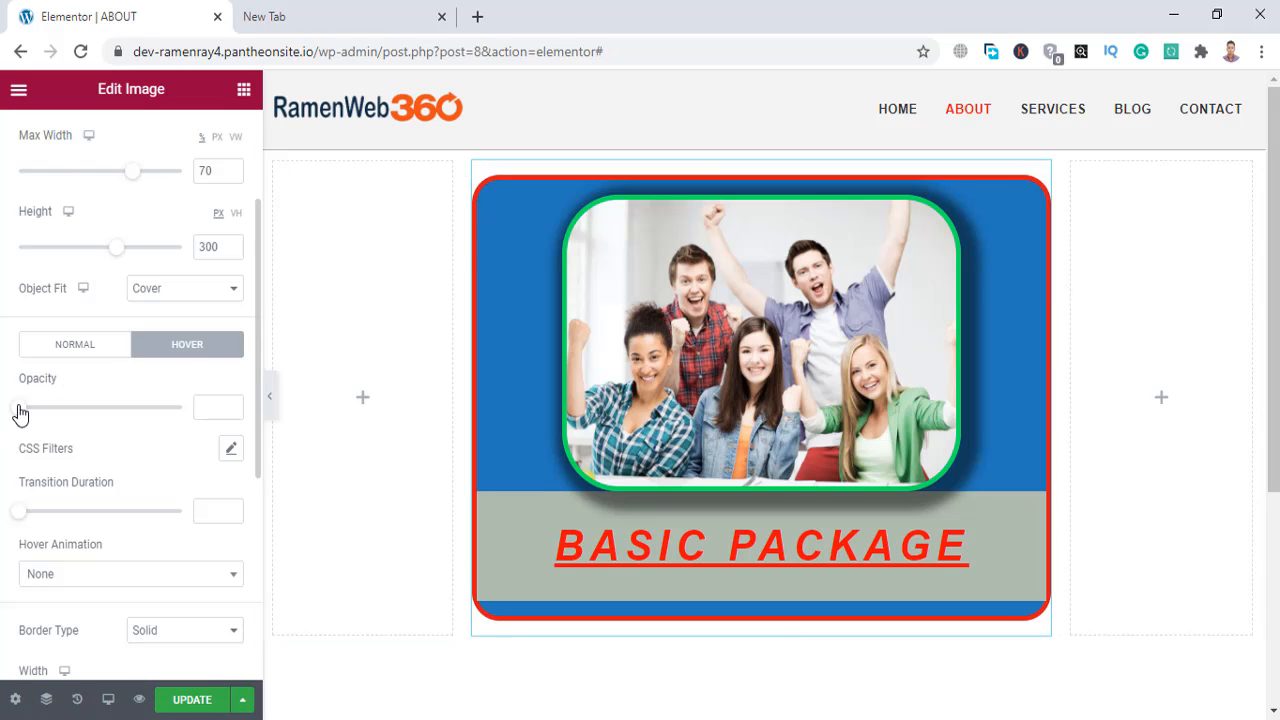
pyautogui.moveTo(20, 413); pyautogui.dragTo(124, 409)
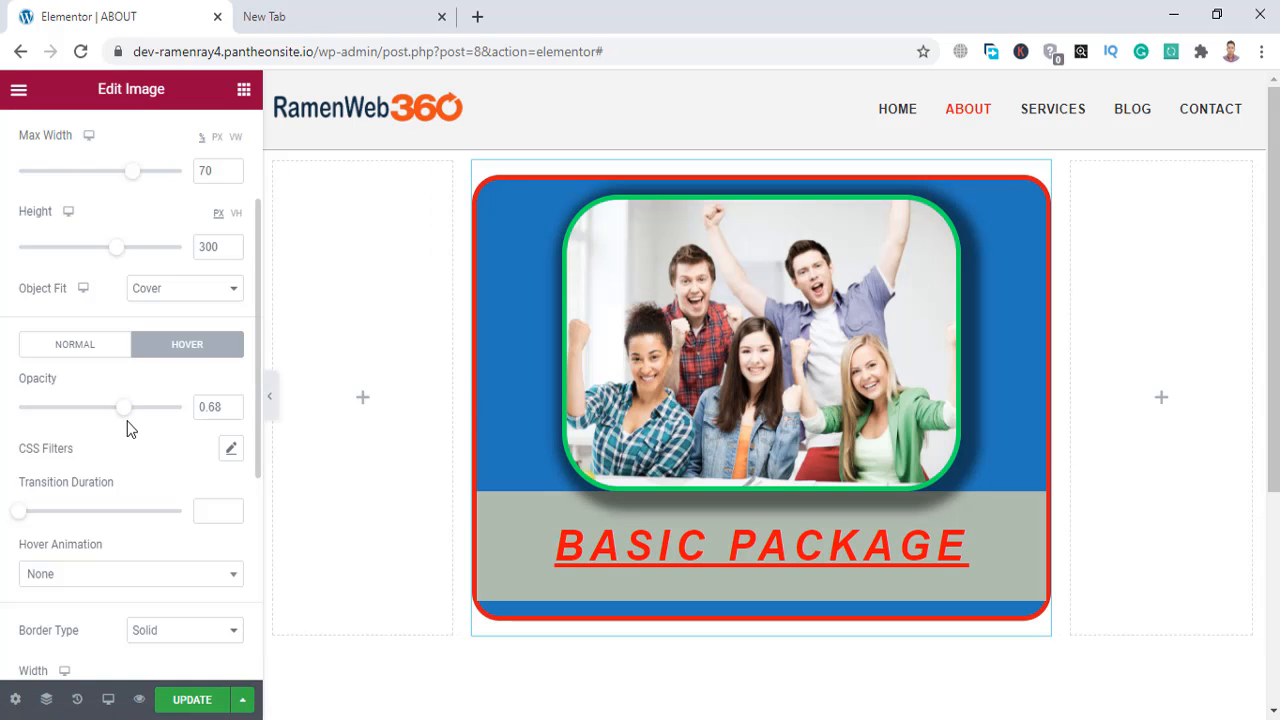
# Adjust the image's hover-state CSS filters to saturation 149 and hue 94.
pyautogui.click(234, 456)
pyautogui.scroll(-3, 203, 490)
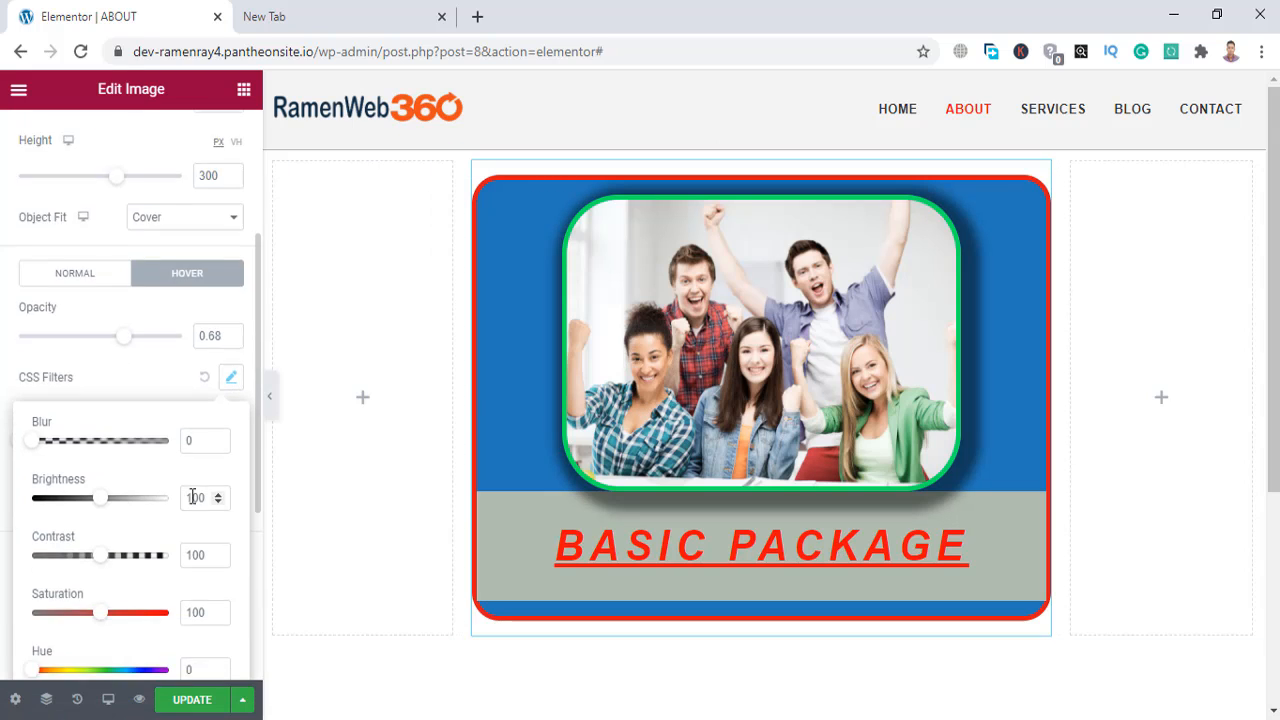
pyautogui.moveTo(105, 470); pyautogui.dragTo(137, 470)
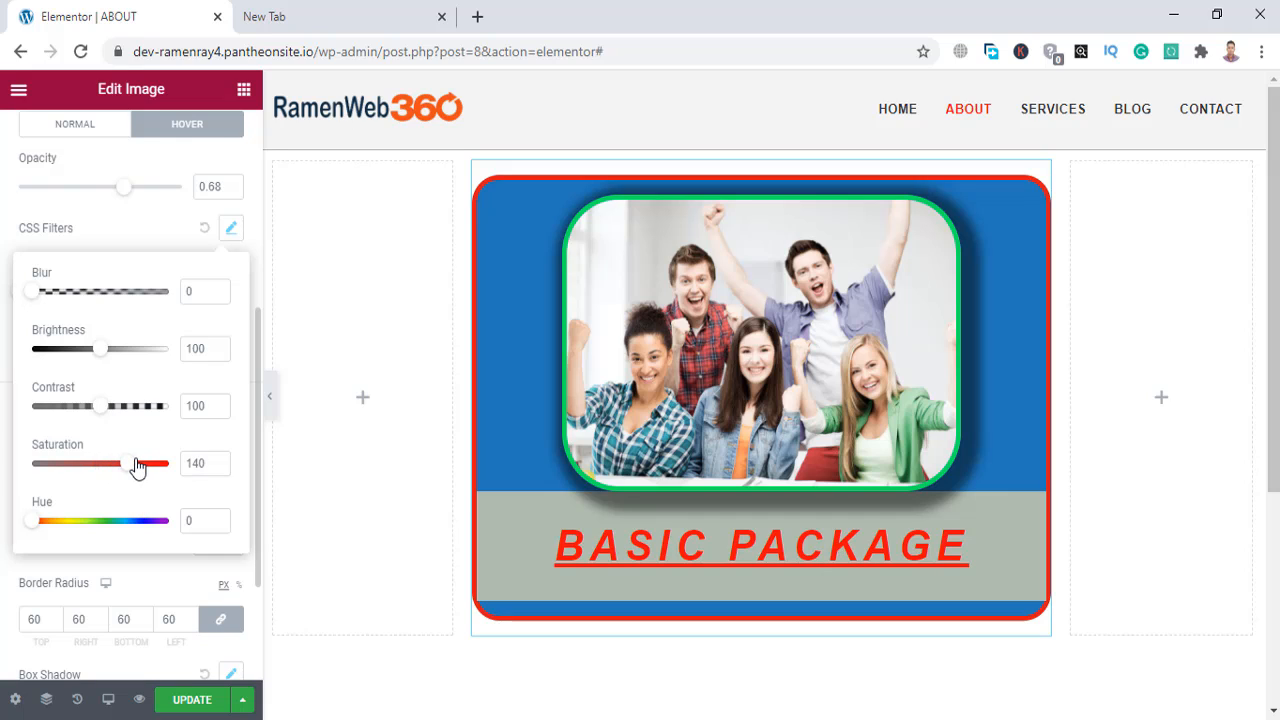
pyautogui.moveTo(33, 527); pyautogui.dragTo(70, 528)
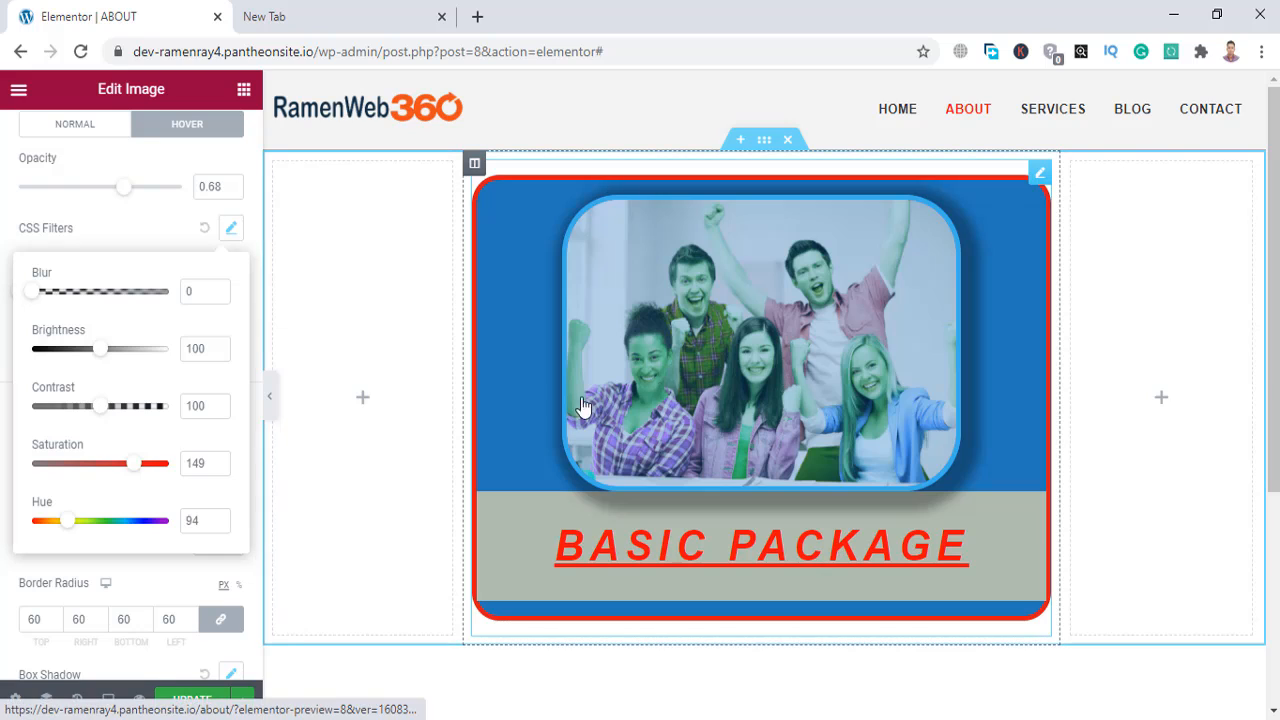
pyautogui.click(5, 418)
# Try the Shrink hover animation on the image and replace it with Pop.
pyautogui.click(81, 355)
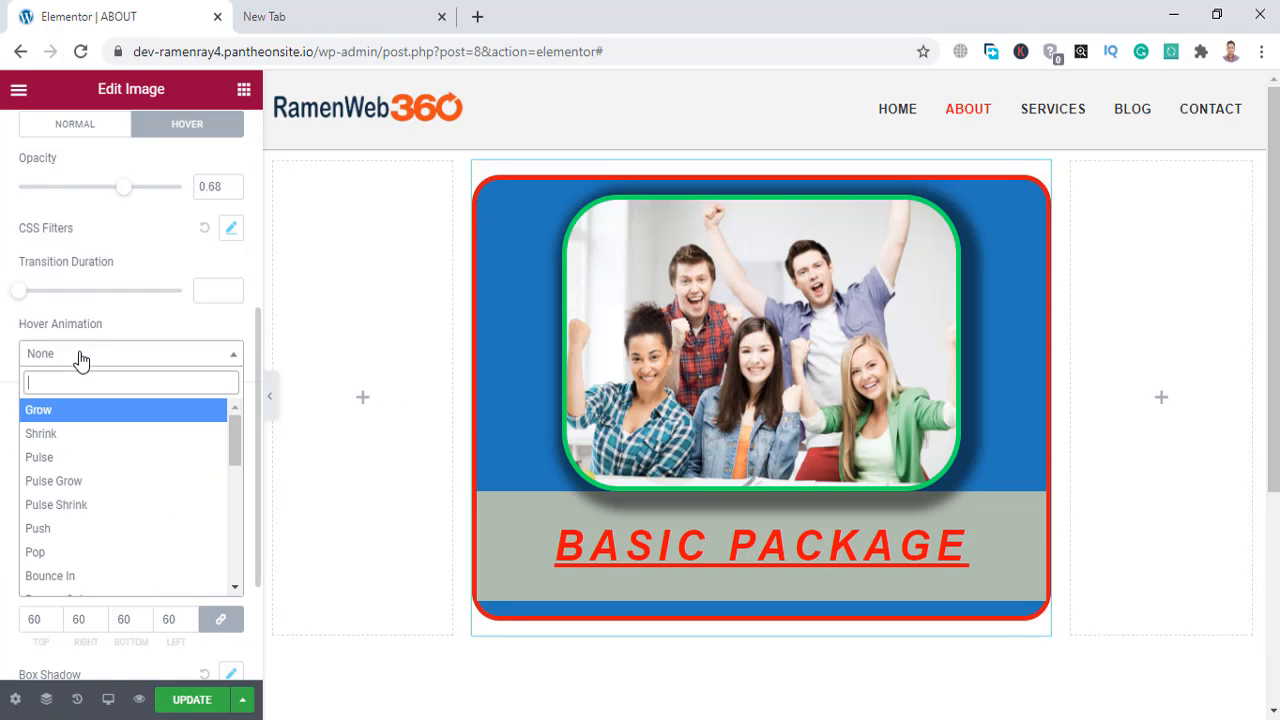
pyautogui.scroll(-1, 67, 458)
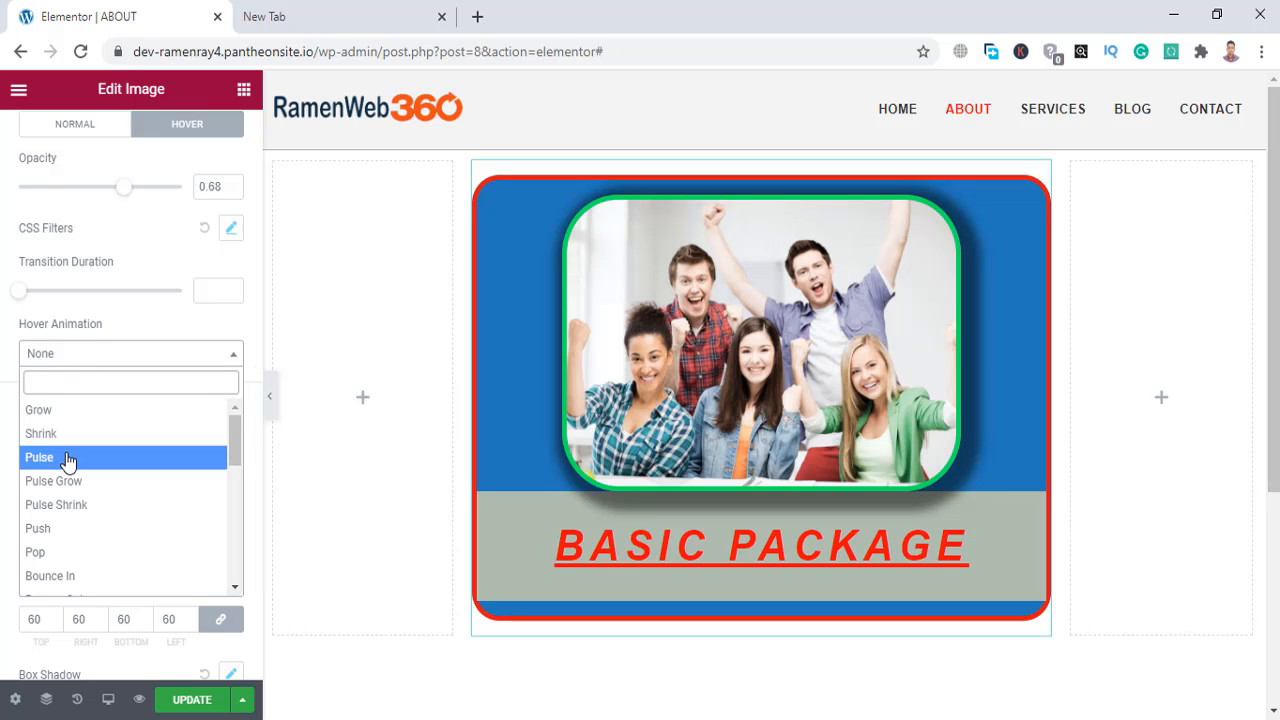
pyautogui.click(88, 432)
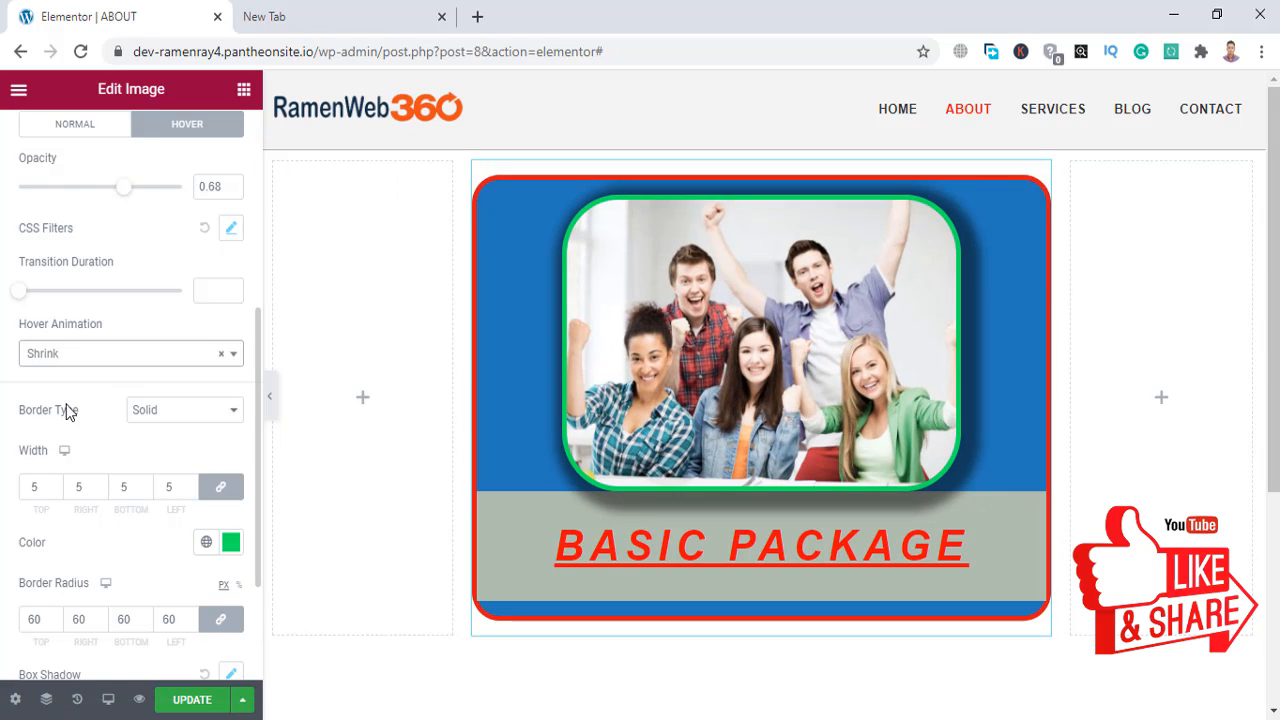
pyautogui.click(91, 358)
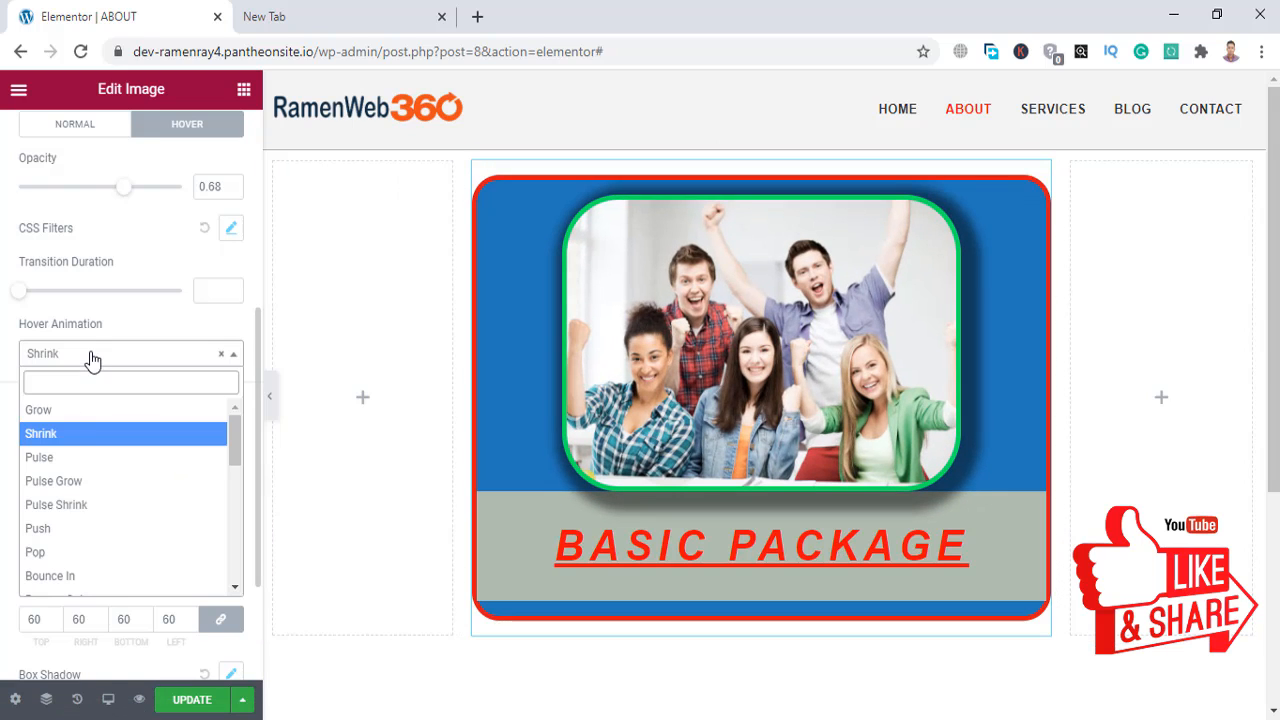
pyautogui.click(81, 552)
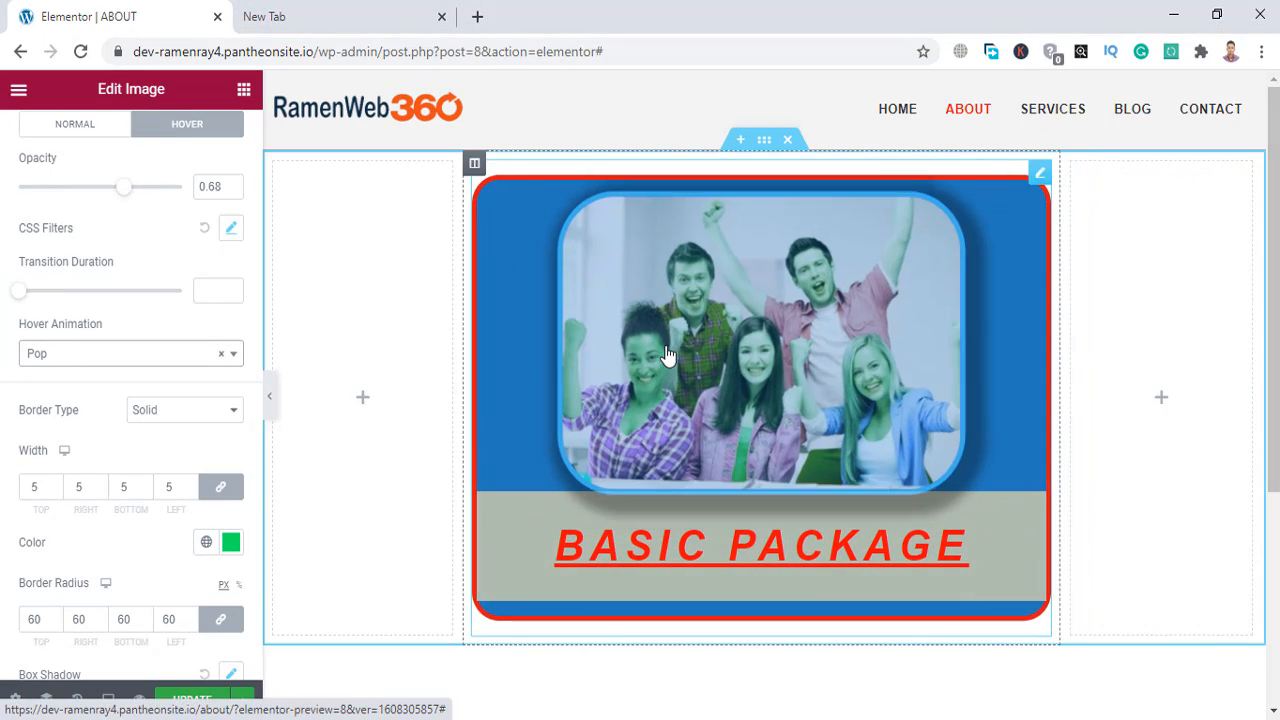
# Look over the image widget's remaining style options and open its content settings.
pyautogui.scroll(-2, 3, 567)
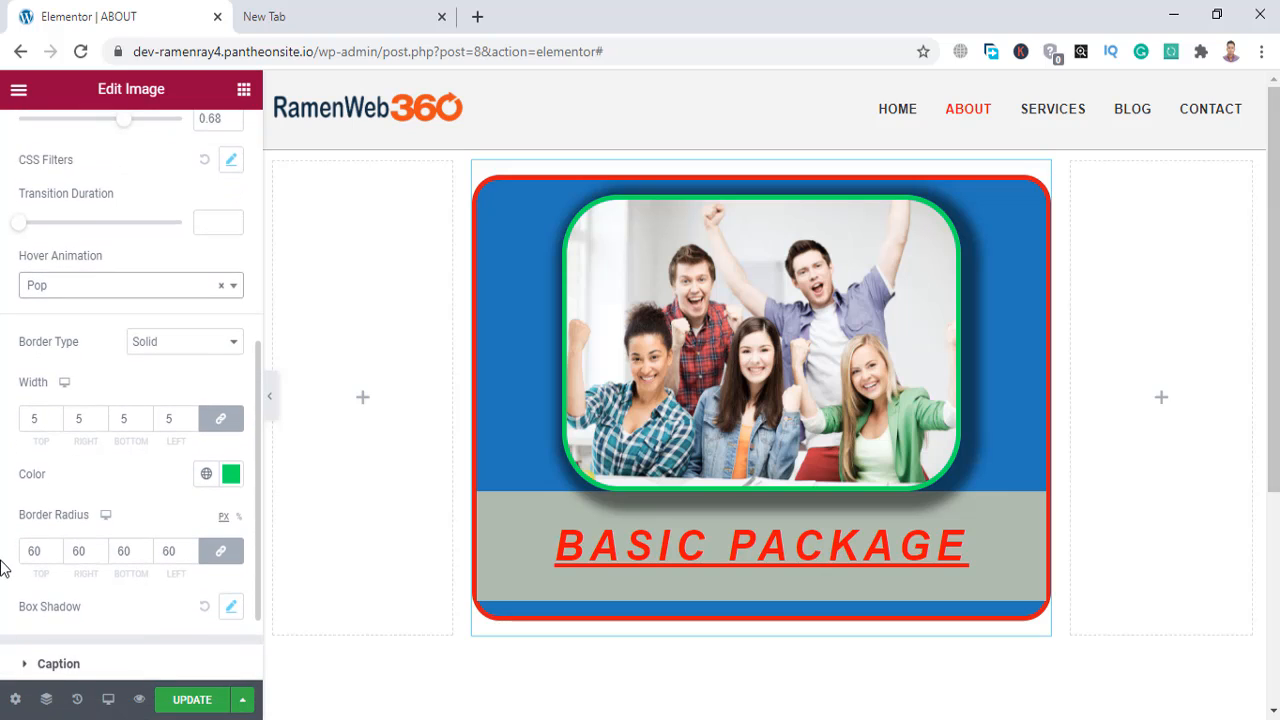
pyautogui.scroll(-3, 3, 567)
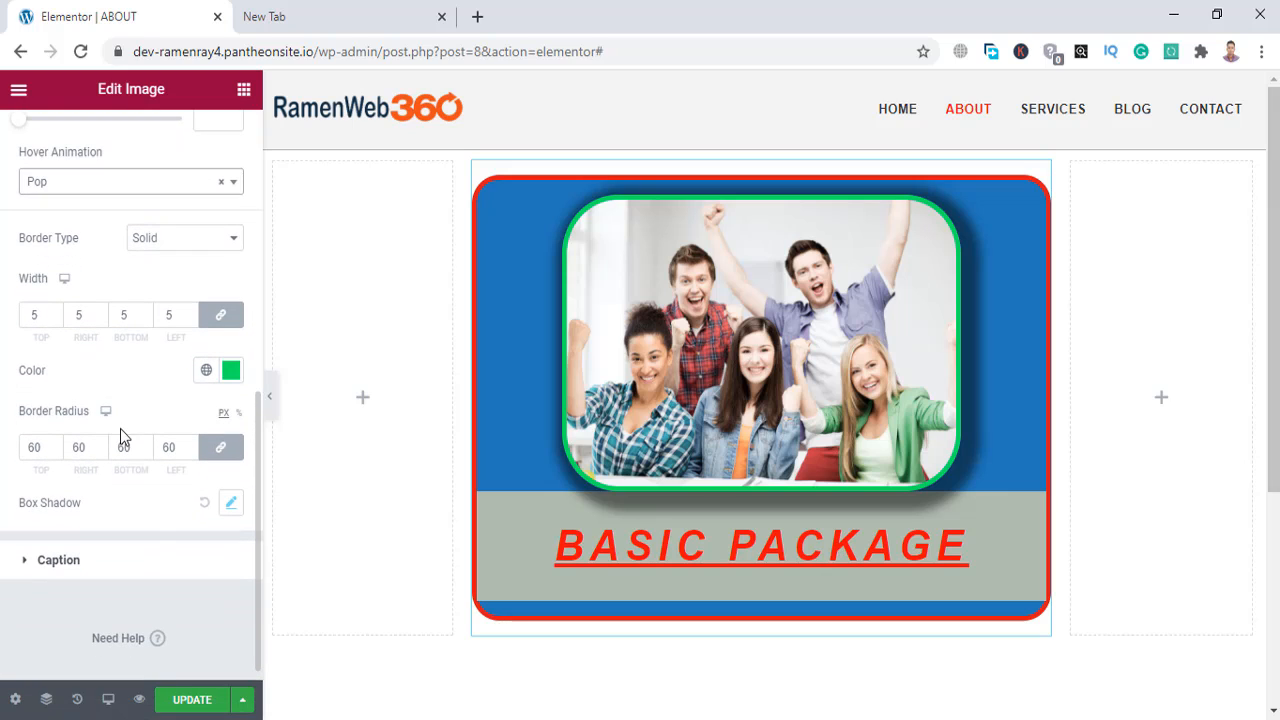
pyautogui.scroll(10, 120, 430)
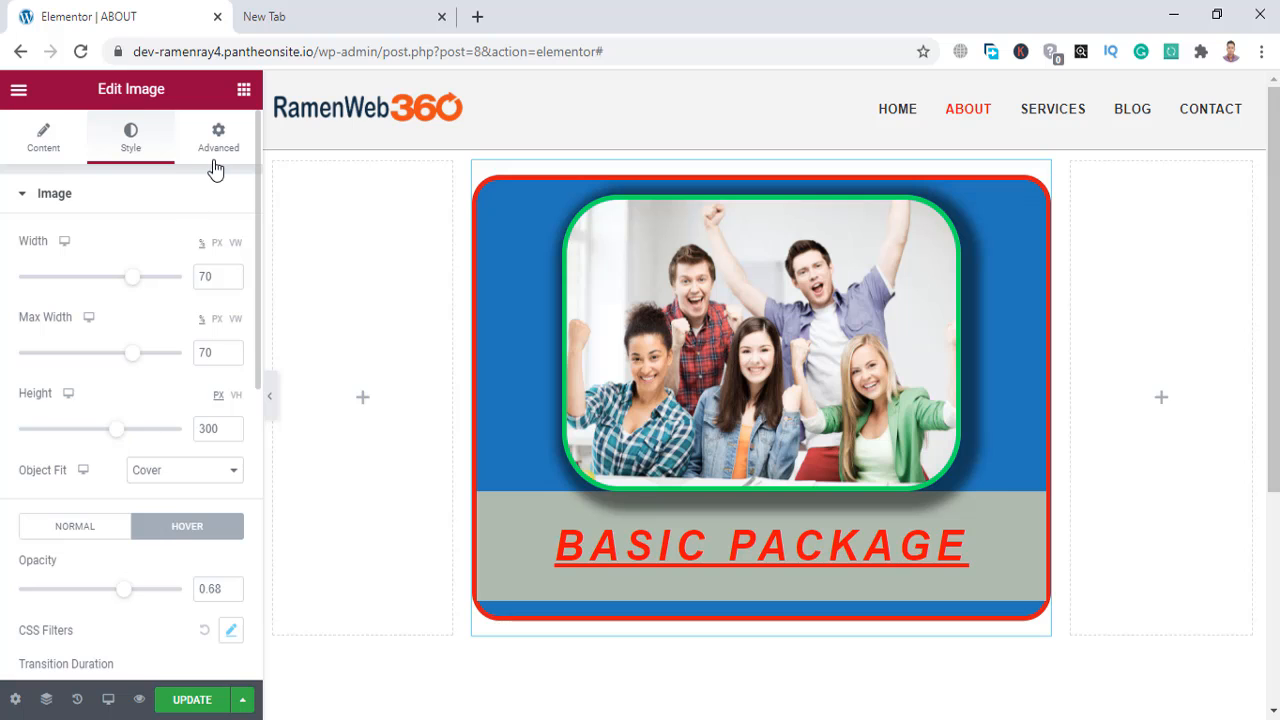
pyautogui.click(31, 162)
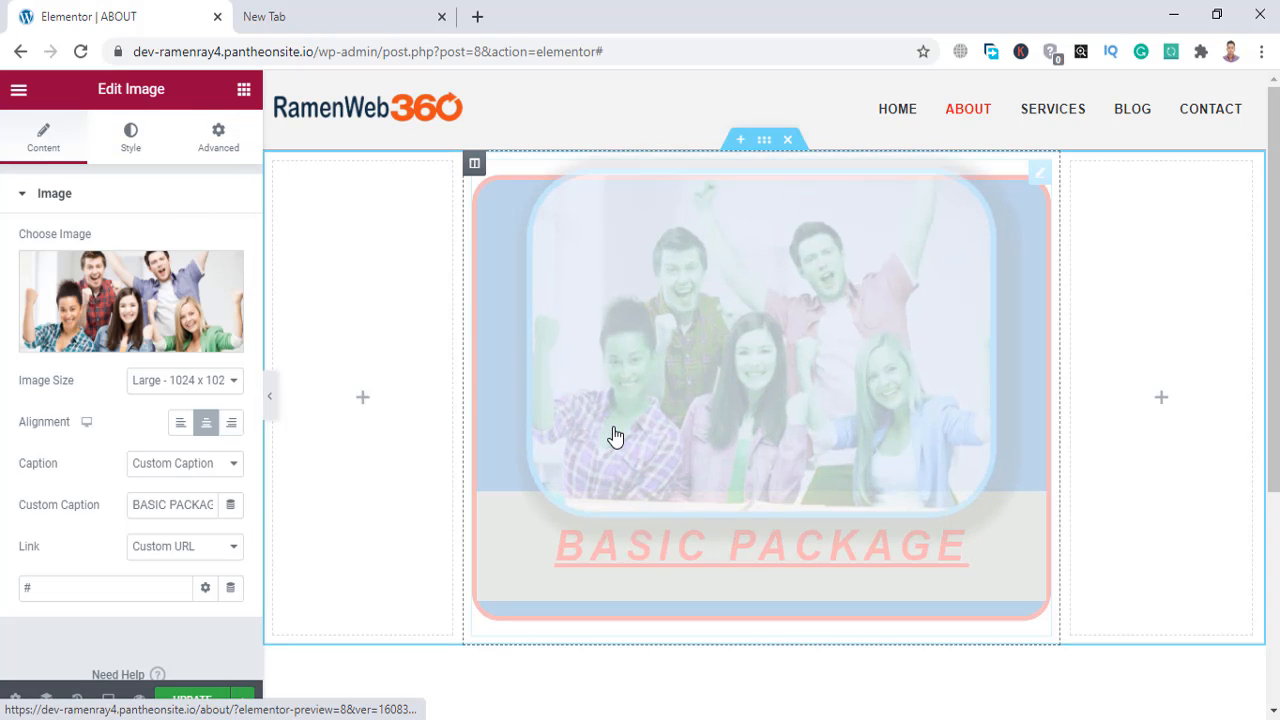